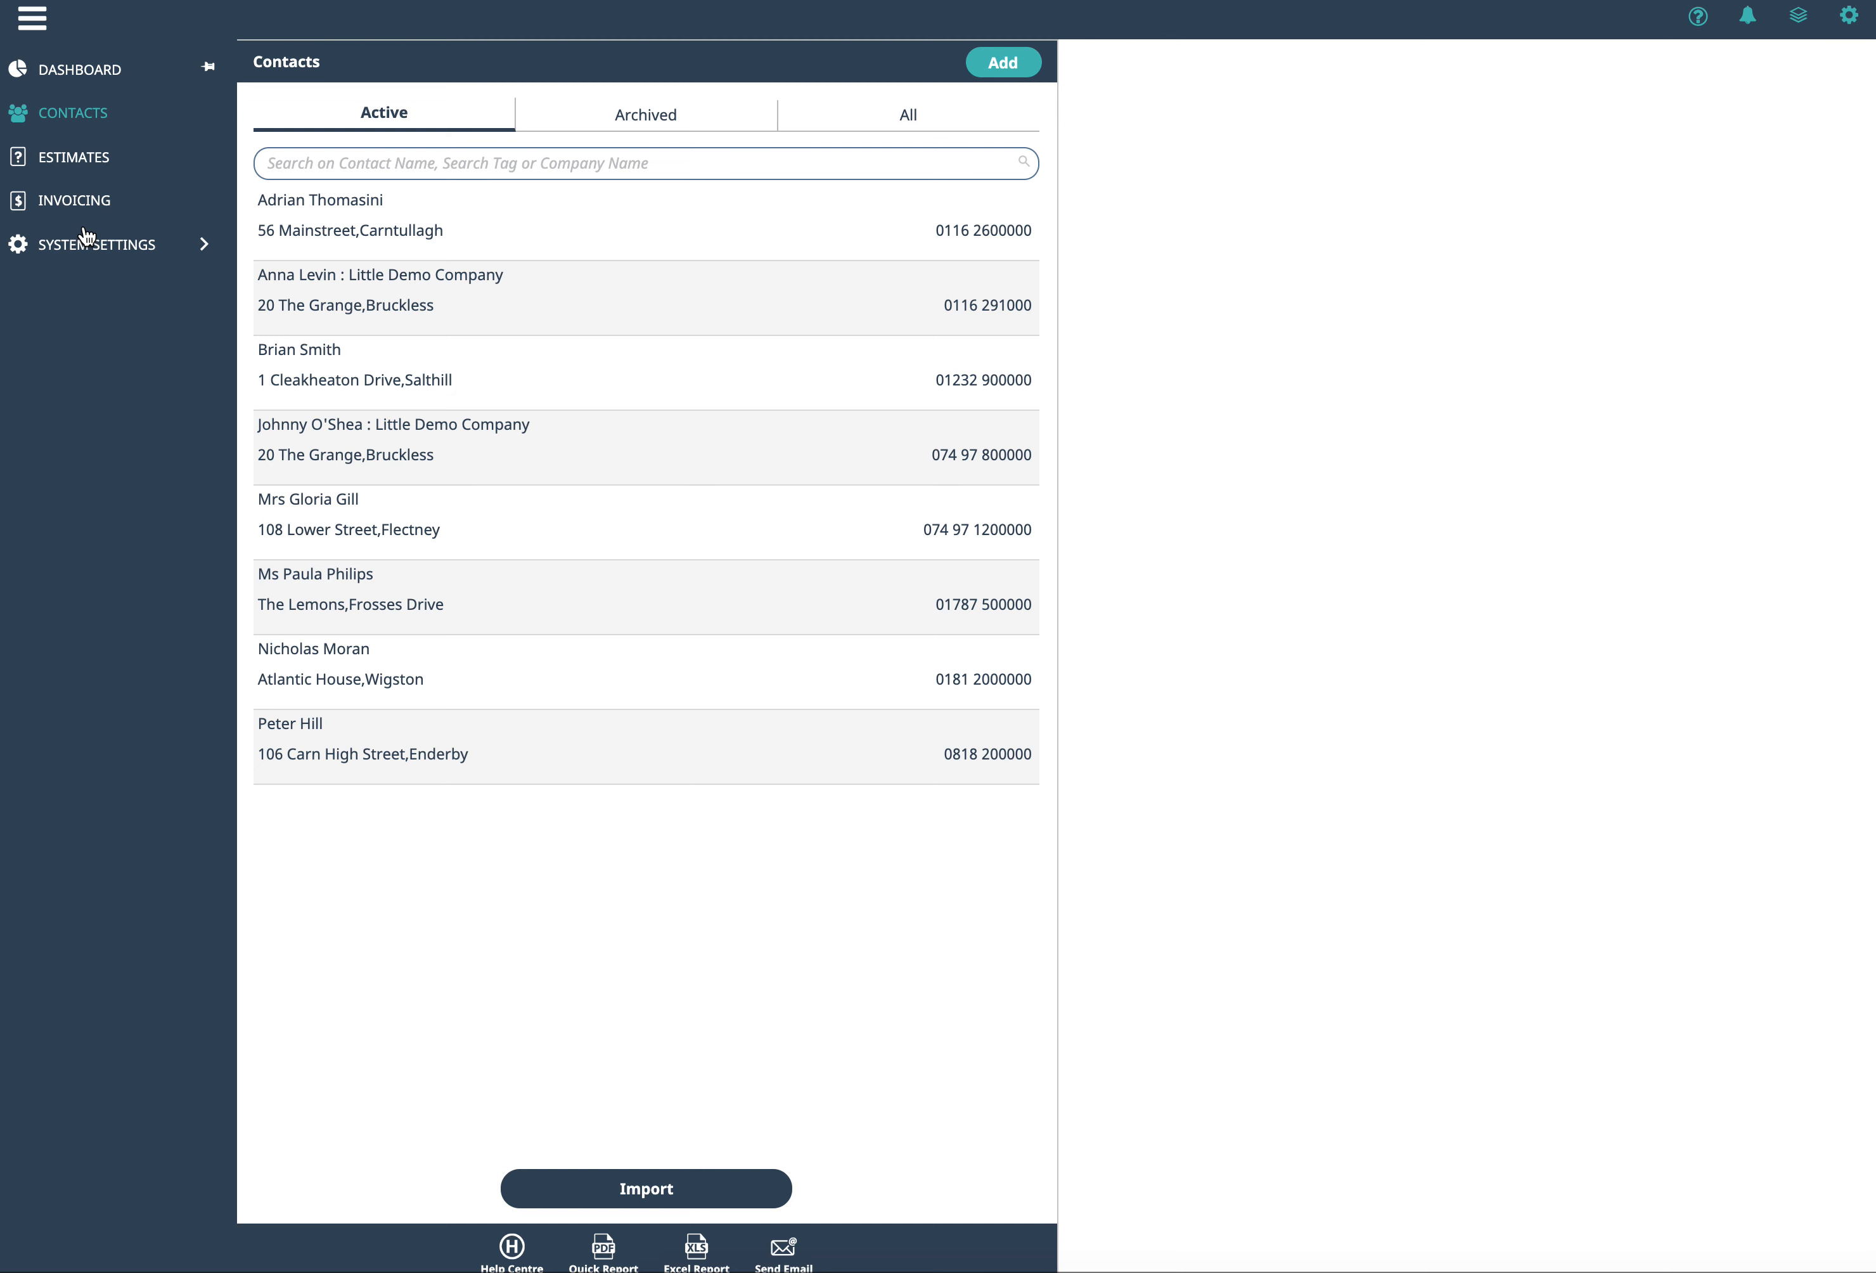
# - Enable Expenses for the Full Access user type in the system settings and save the change
pyautogui.click(72, 245)
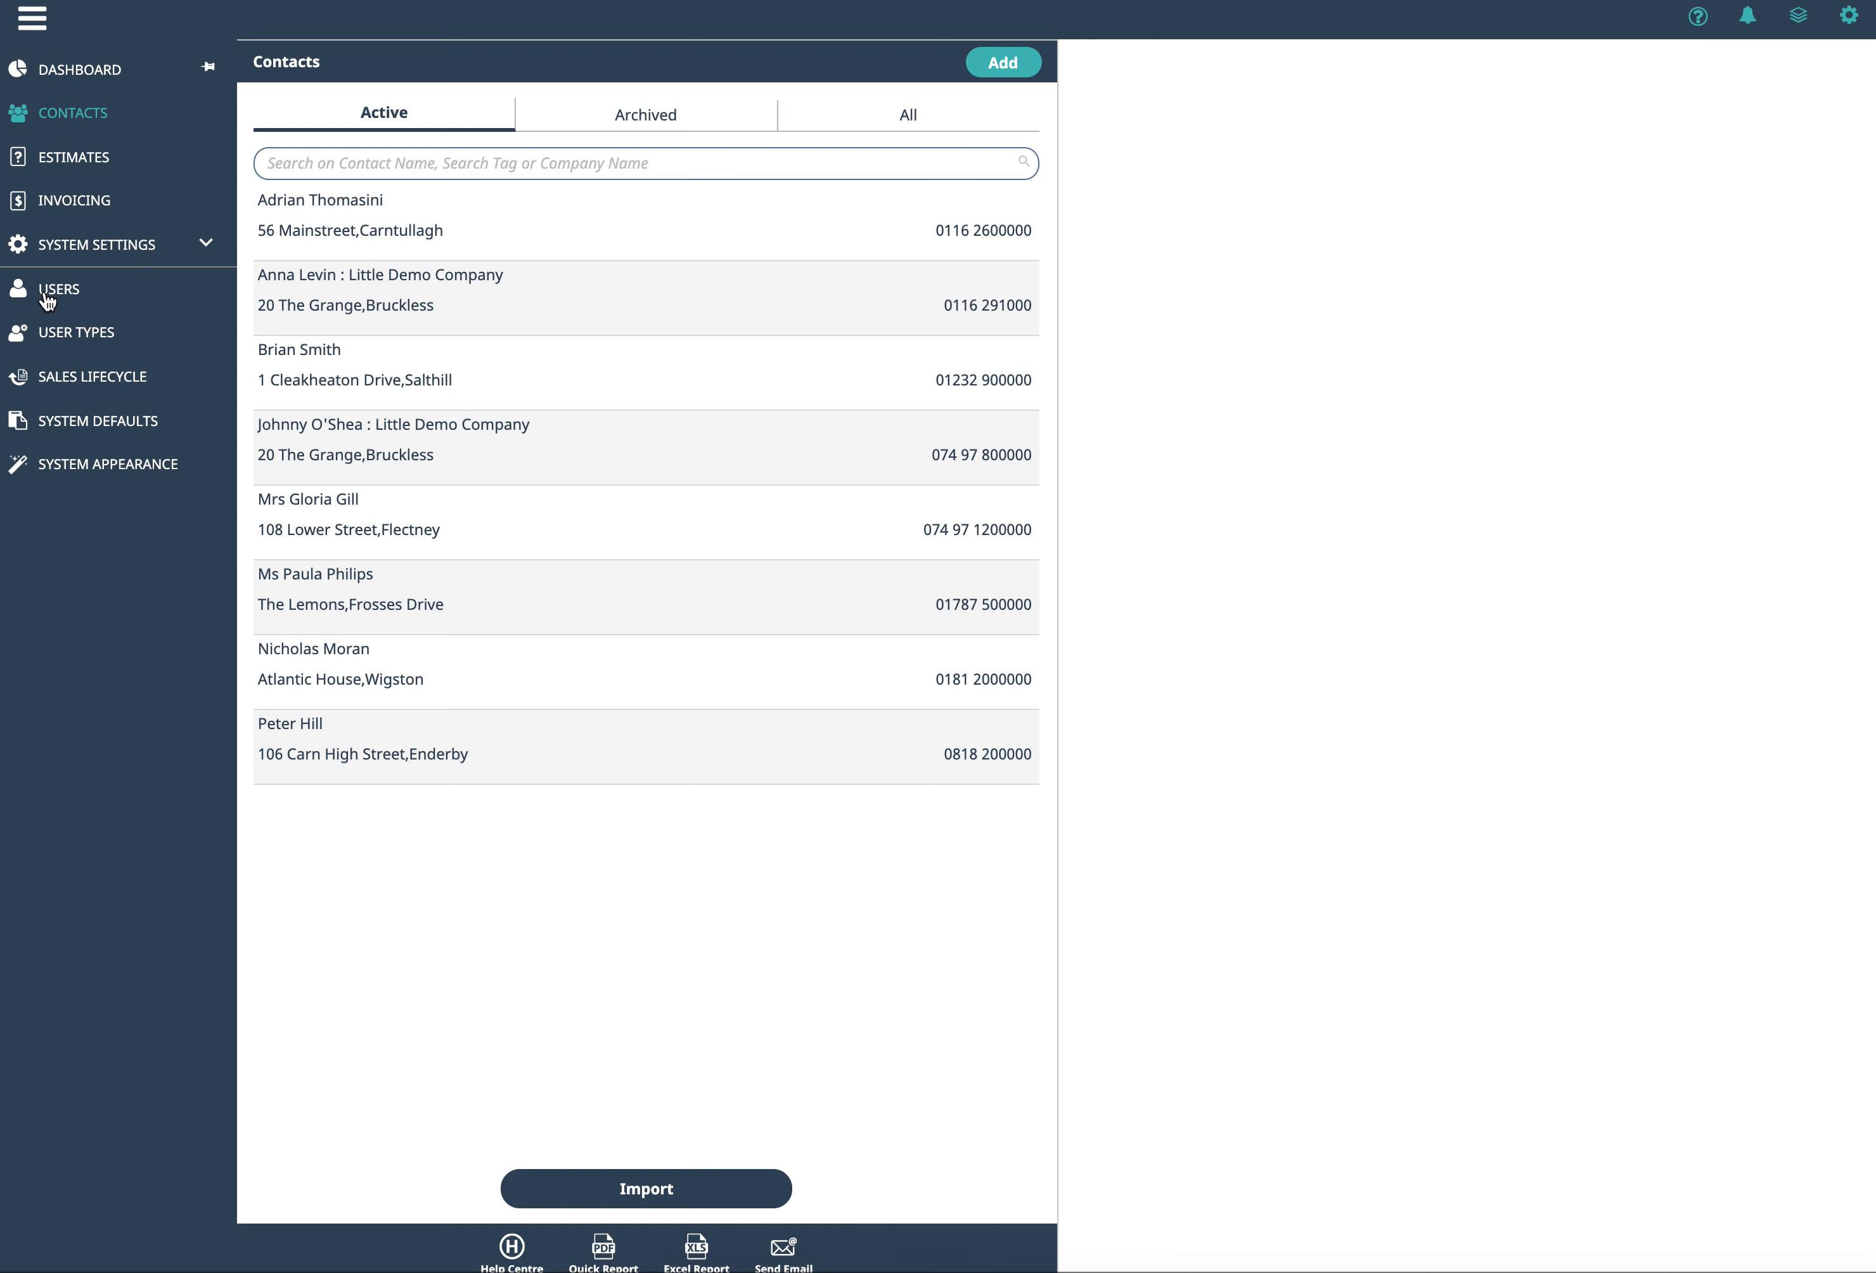
pyautogui.click(87, 335)
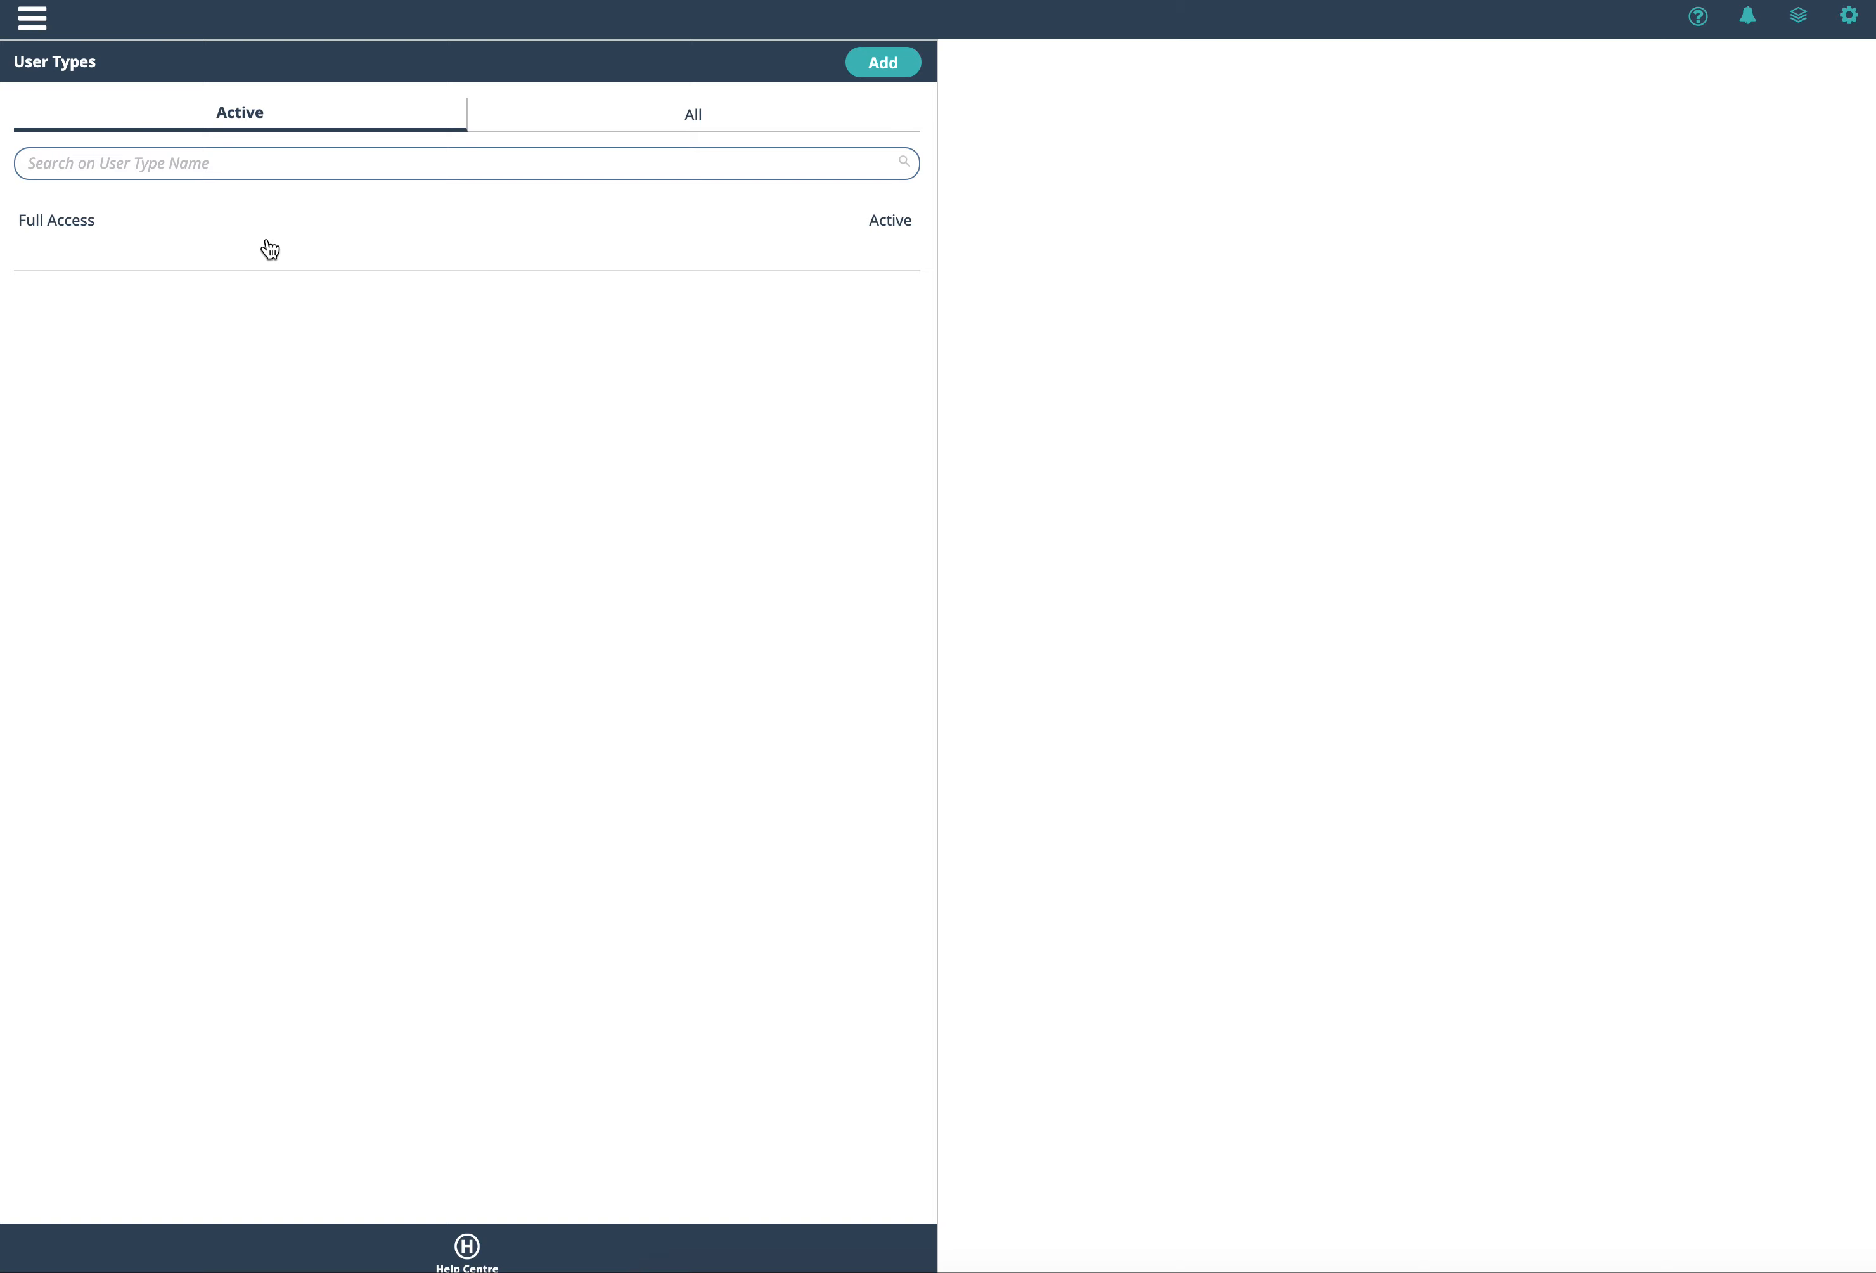
pyautogui.click(270, 249)
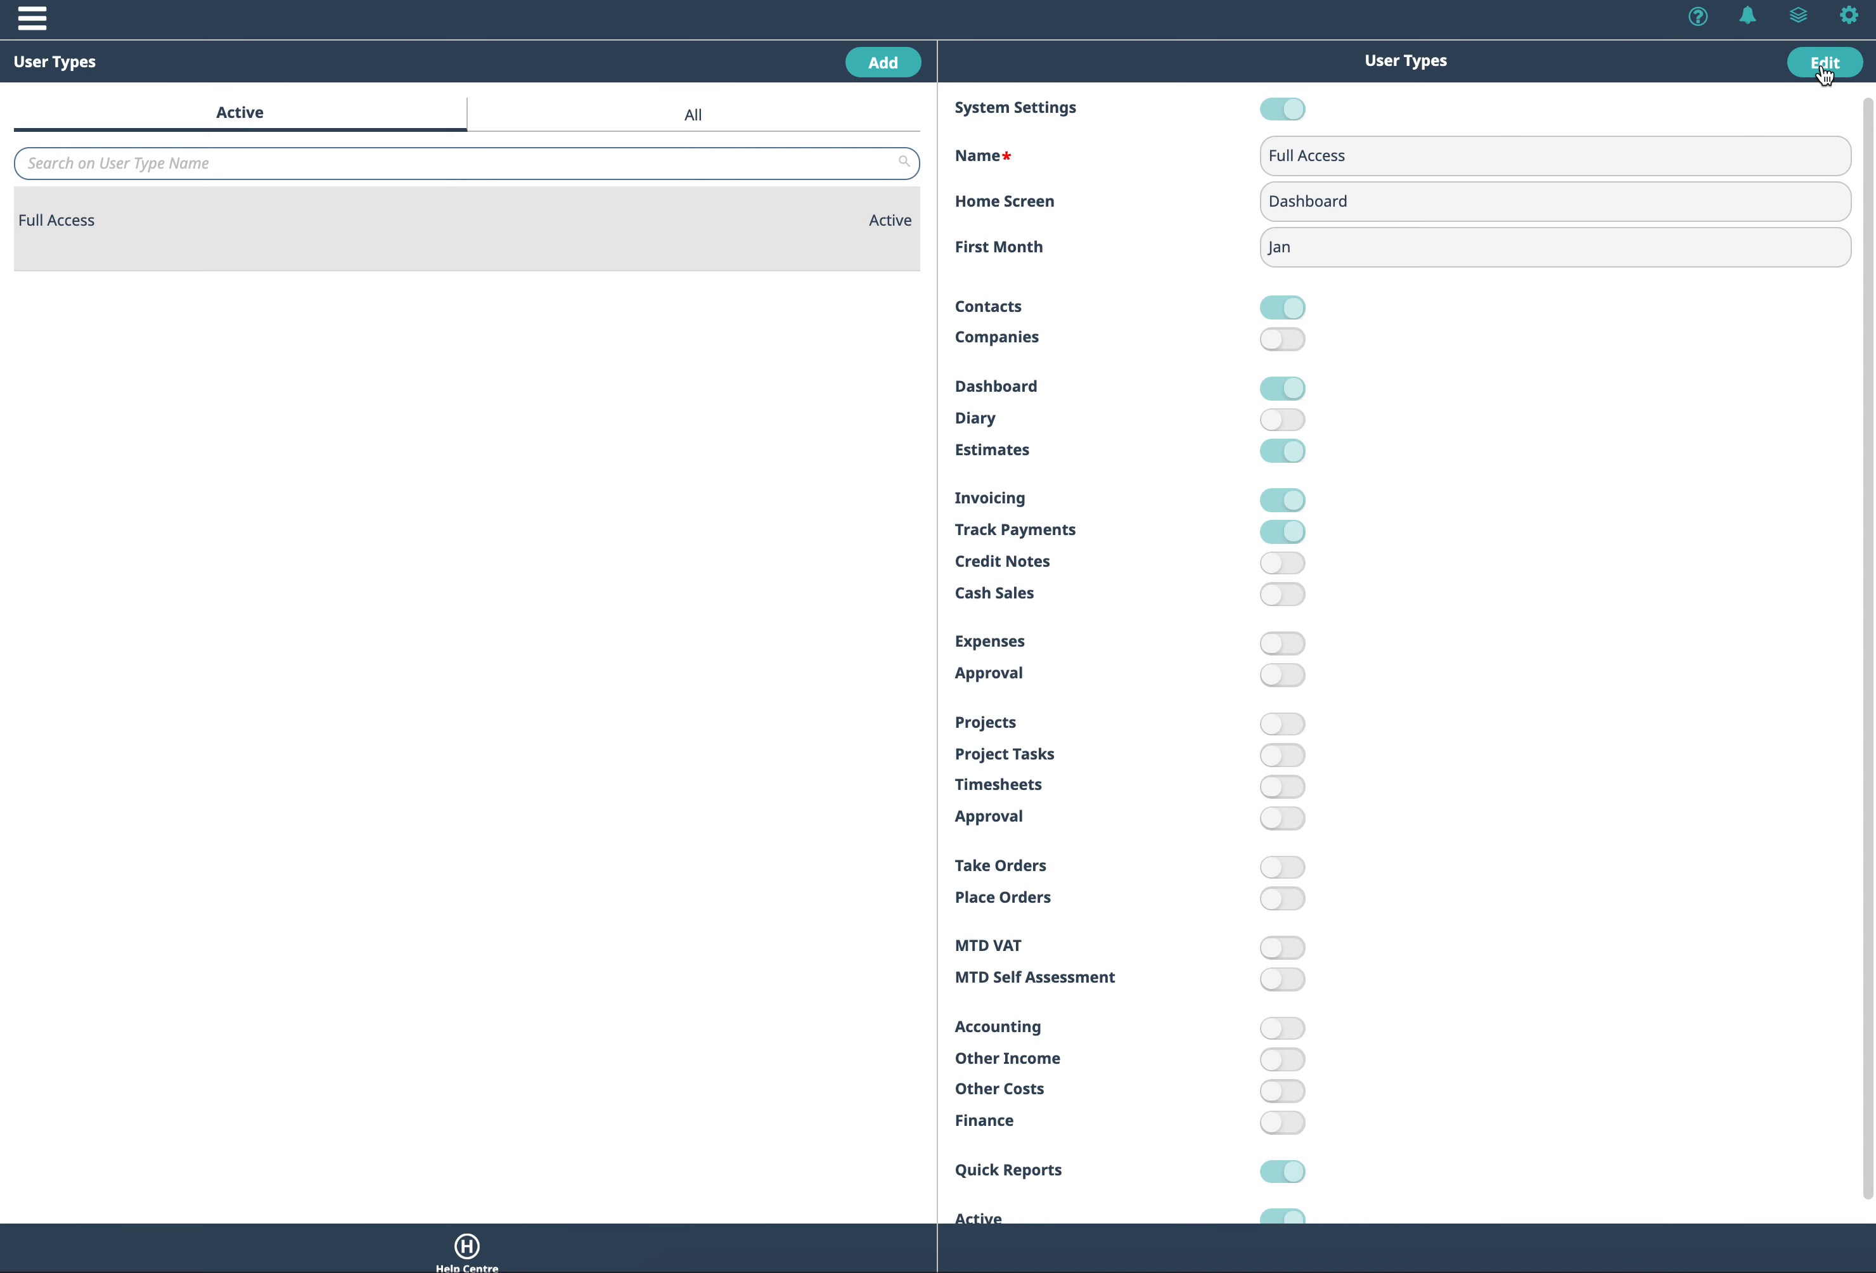
pyautogui.click(1824, 64)
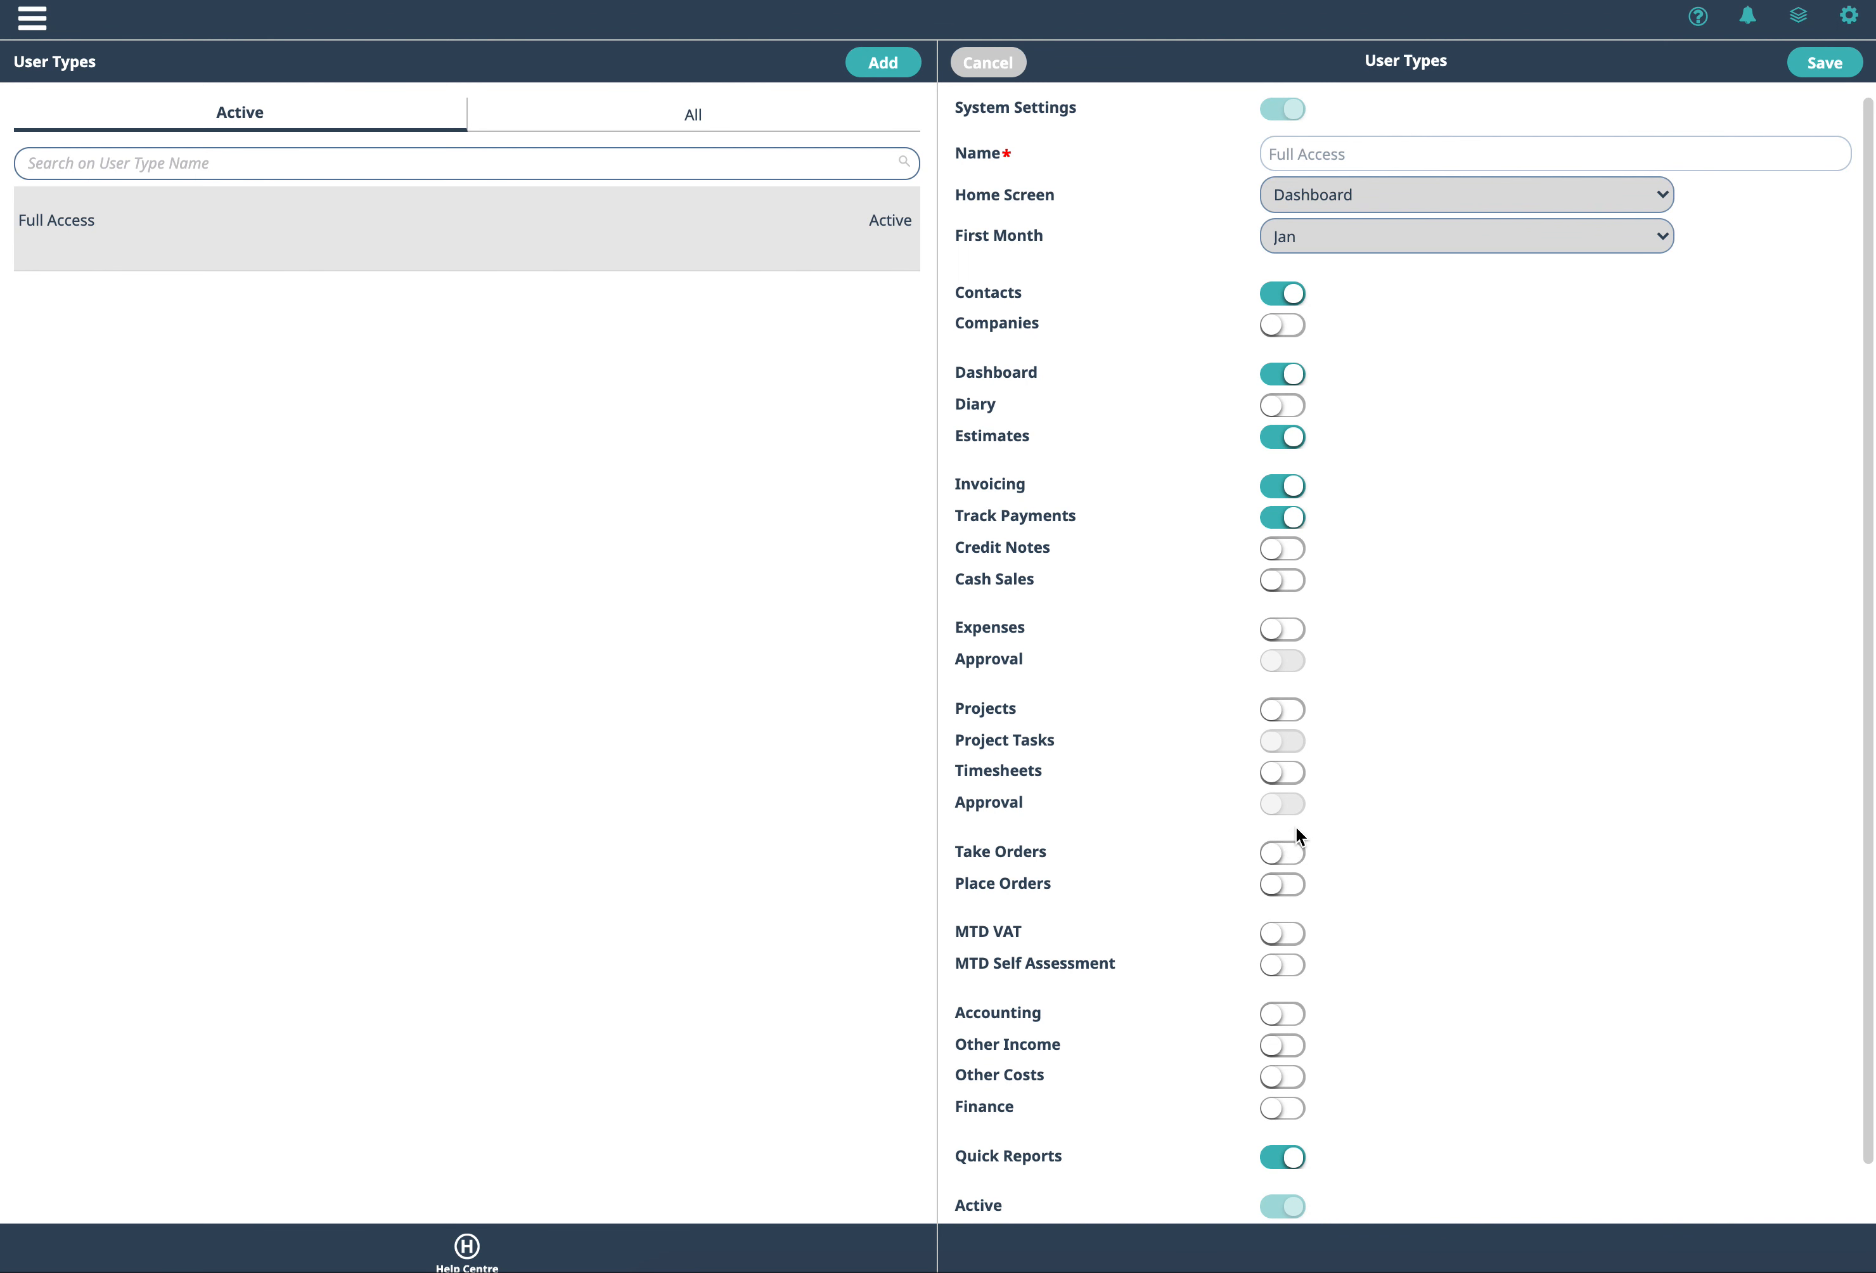
pyautogui.click(1300, 631)
pyautogui.click(1298, 668)
pyautogui.click(1840, 66)
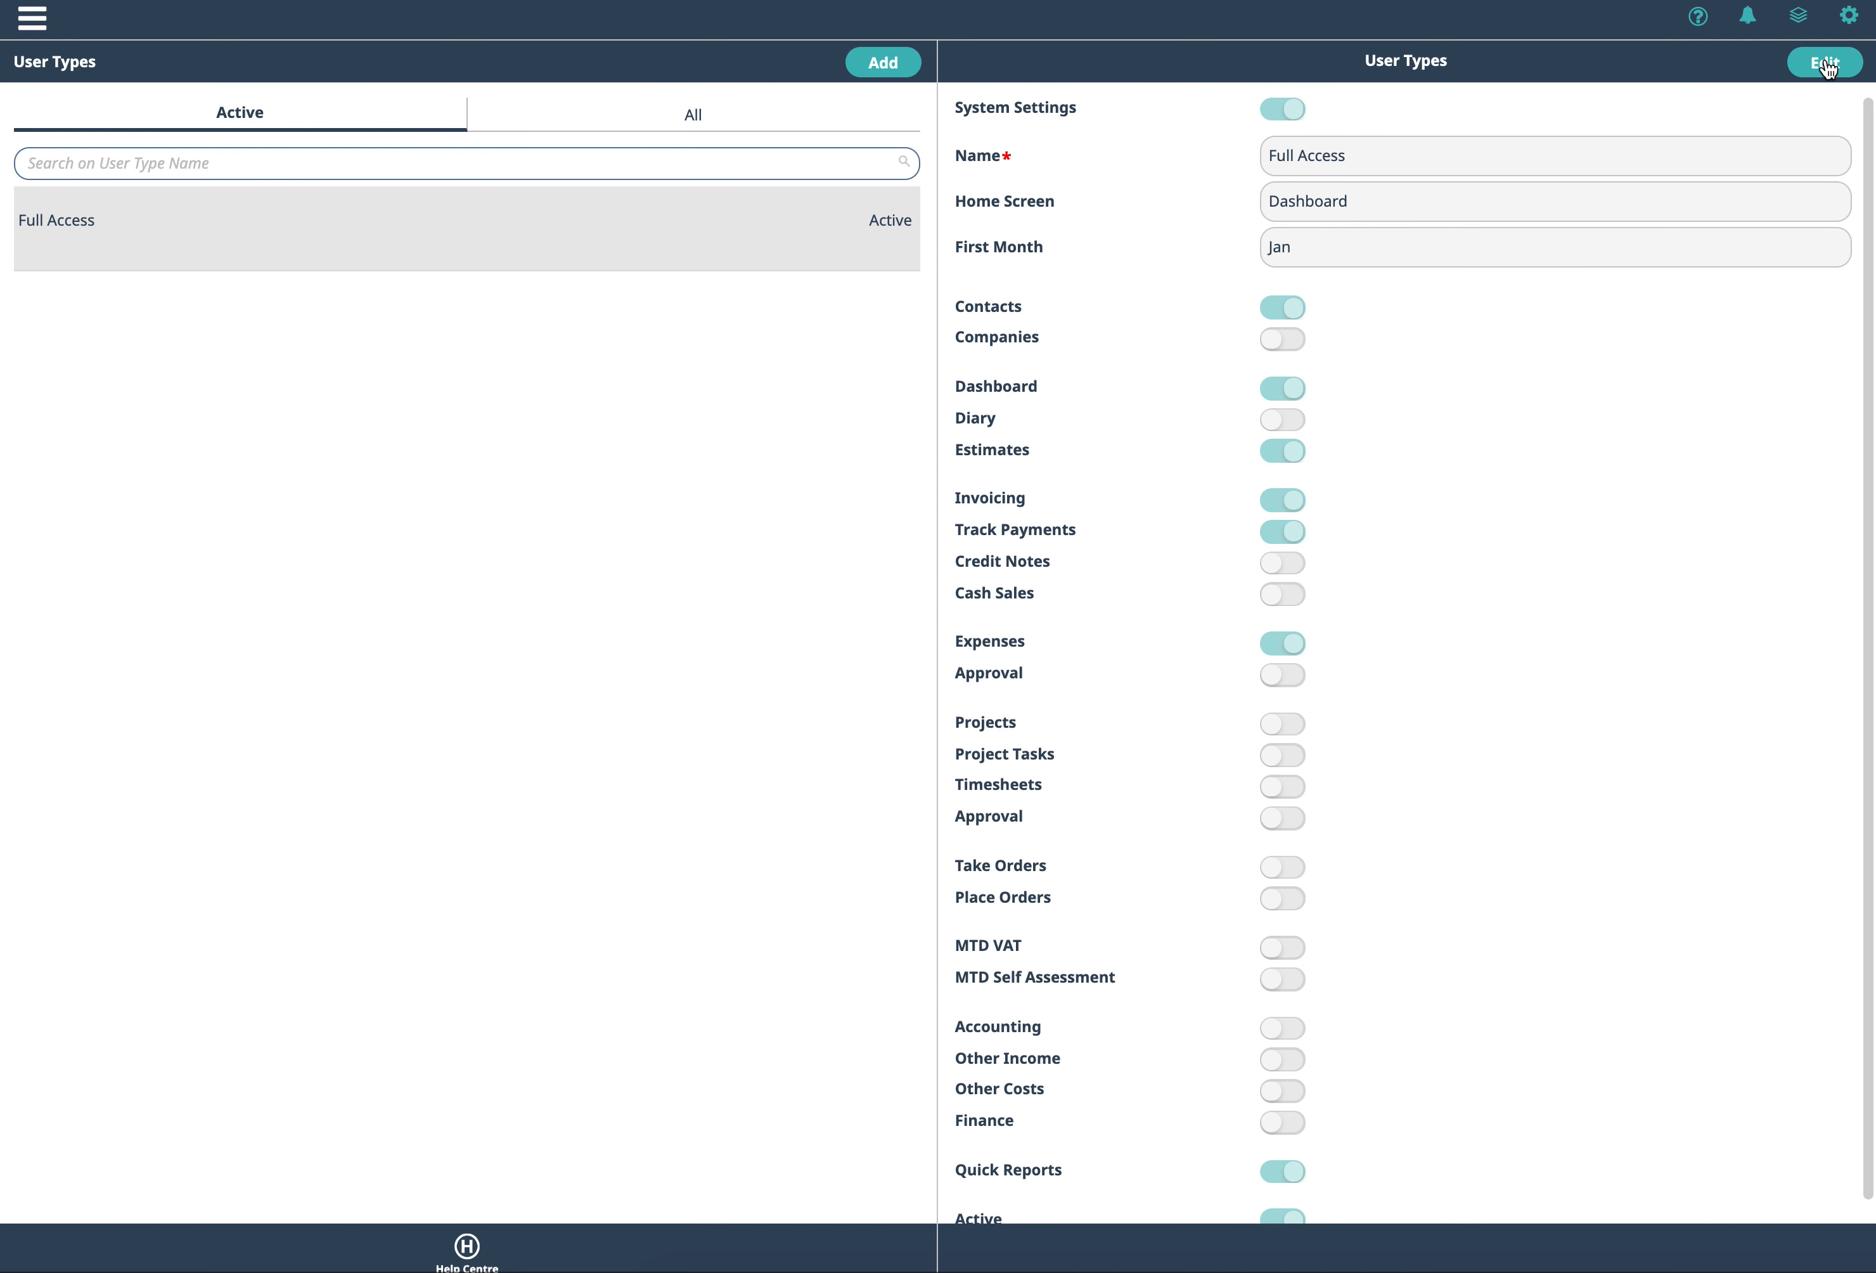
# - View the list of active expense types in the system settings
pyautogui.click(32, 20)
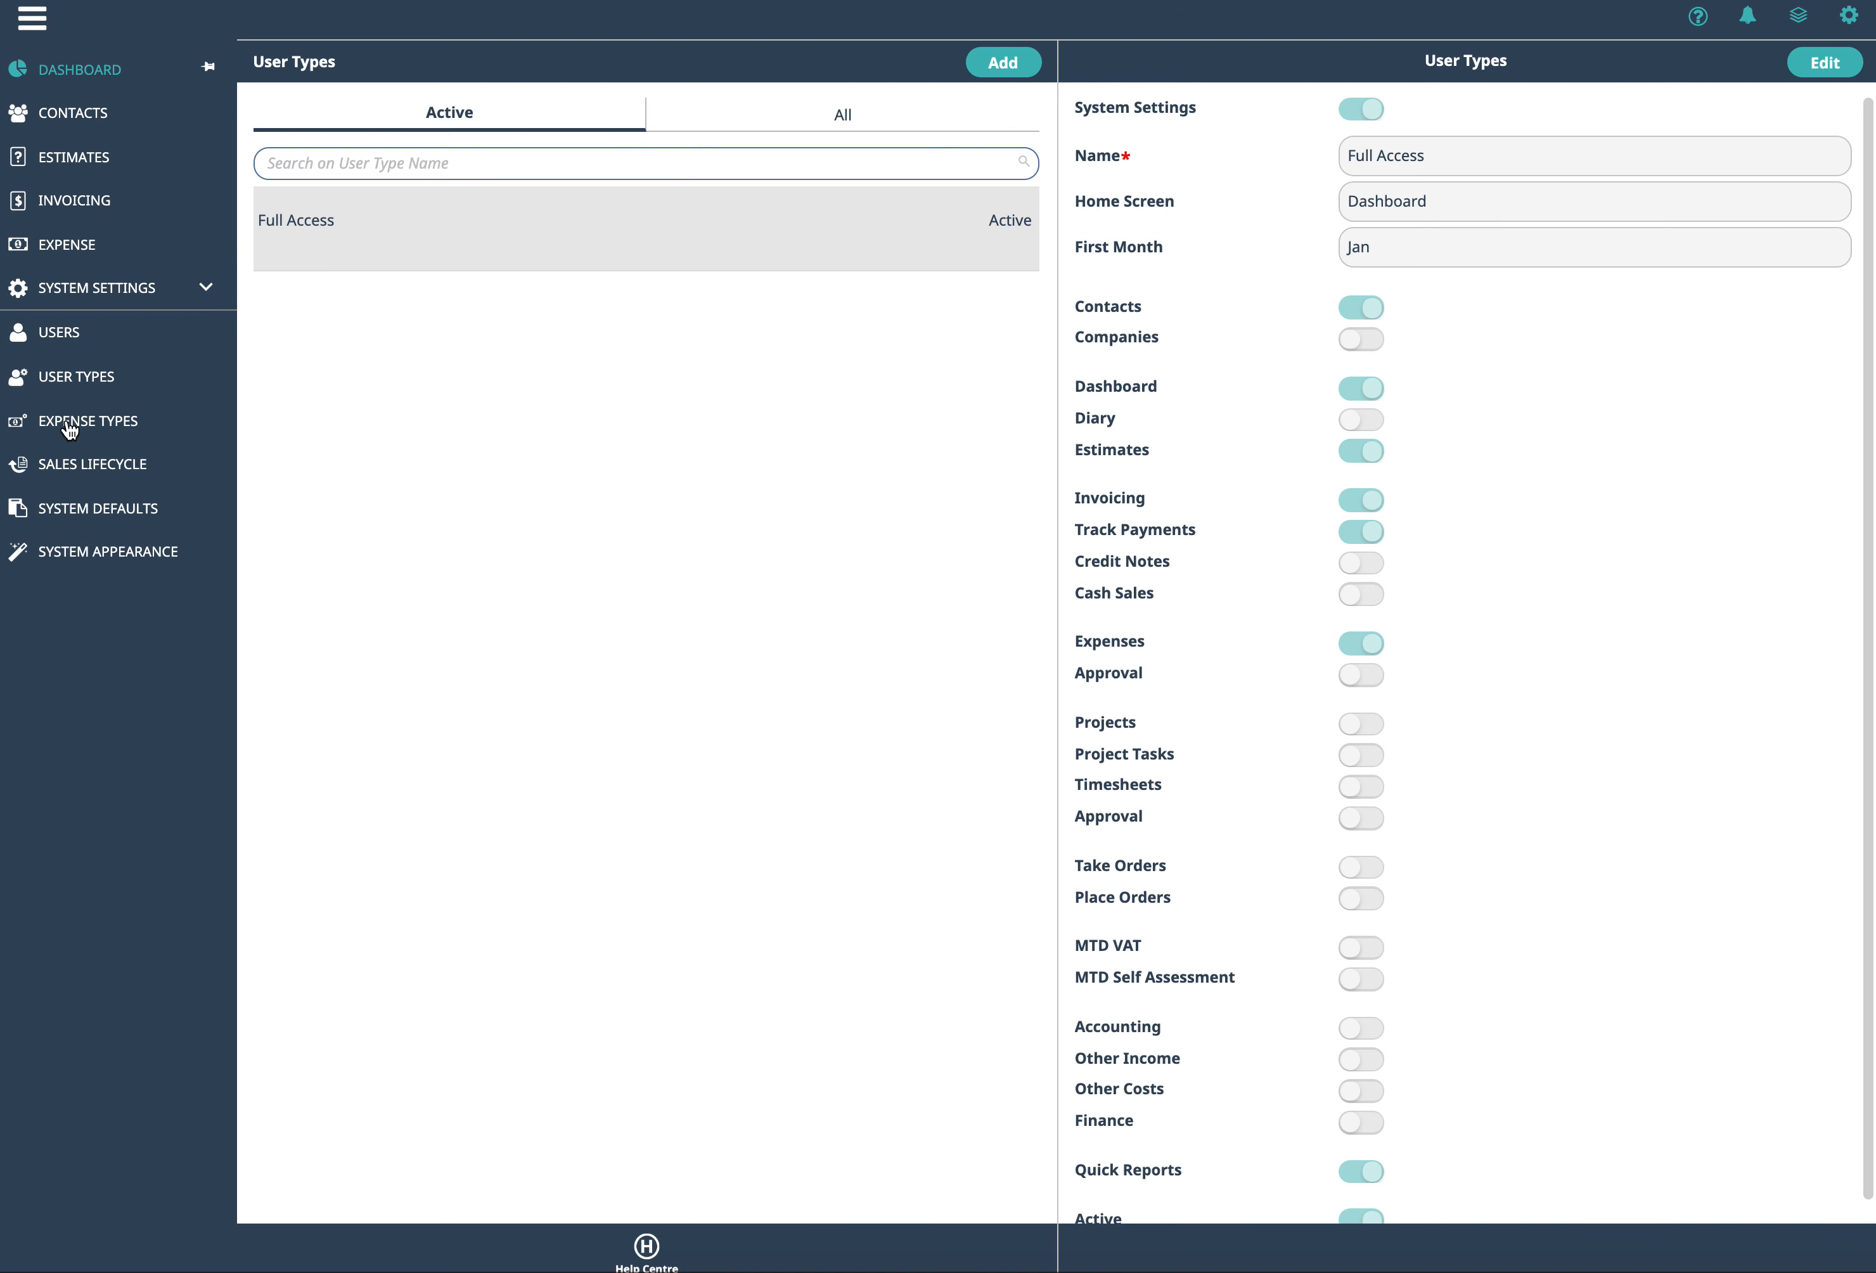
pyautogui.click(71, 297)
pyautogui.click(70, 297)
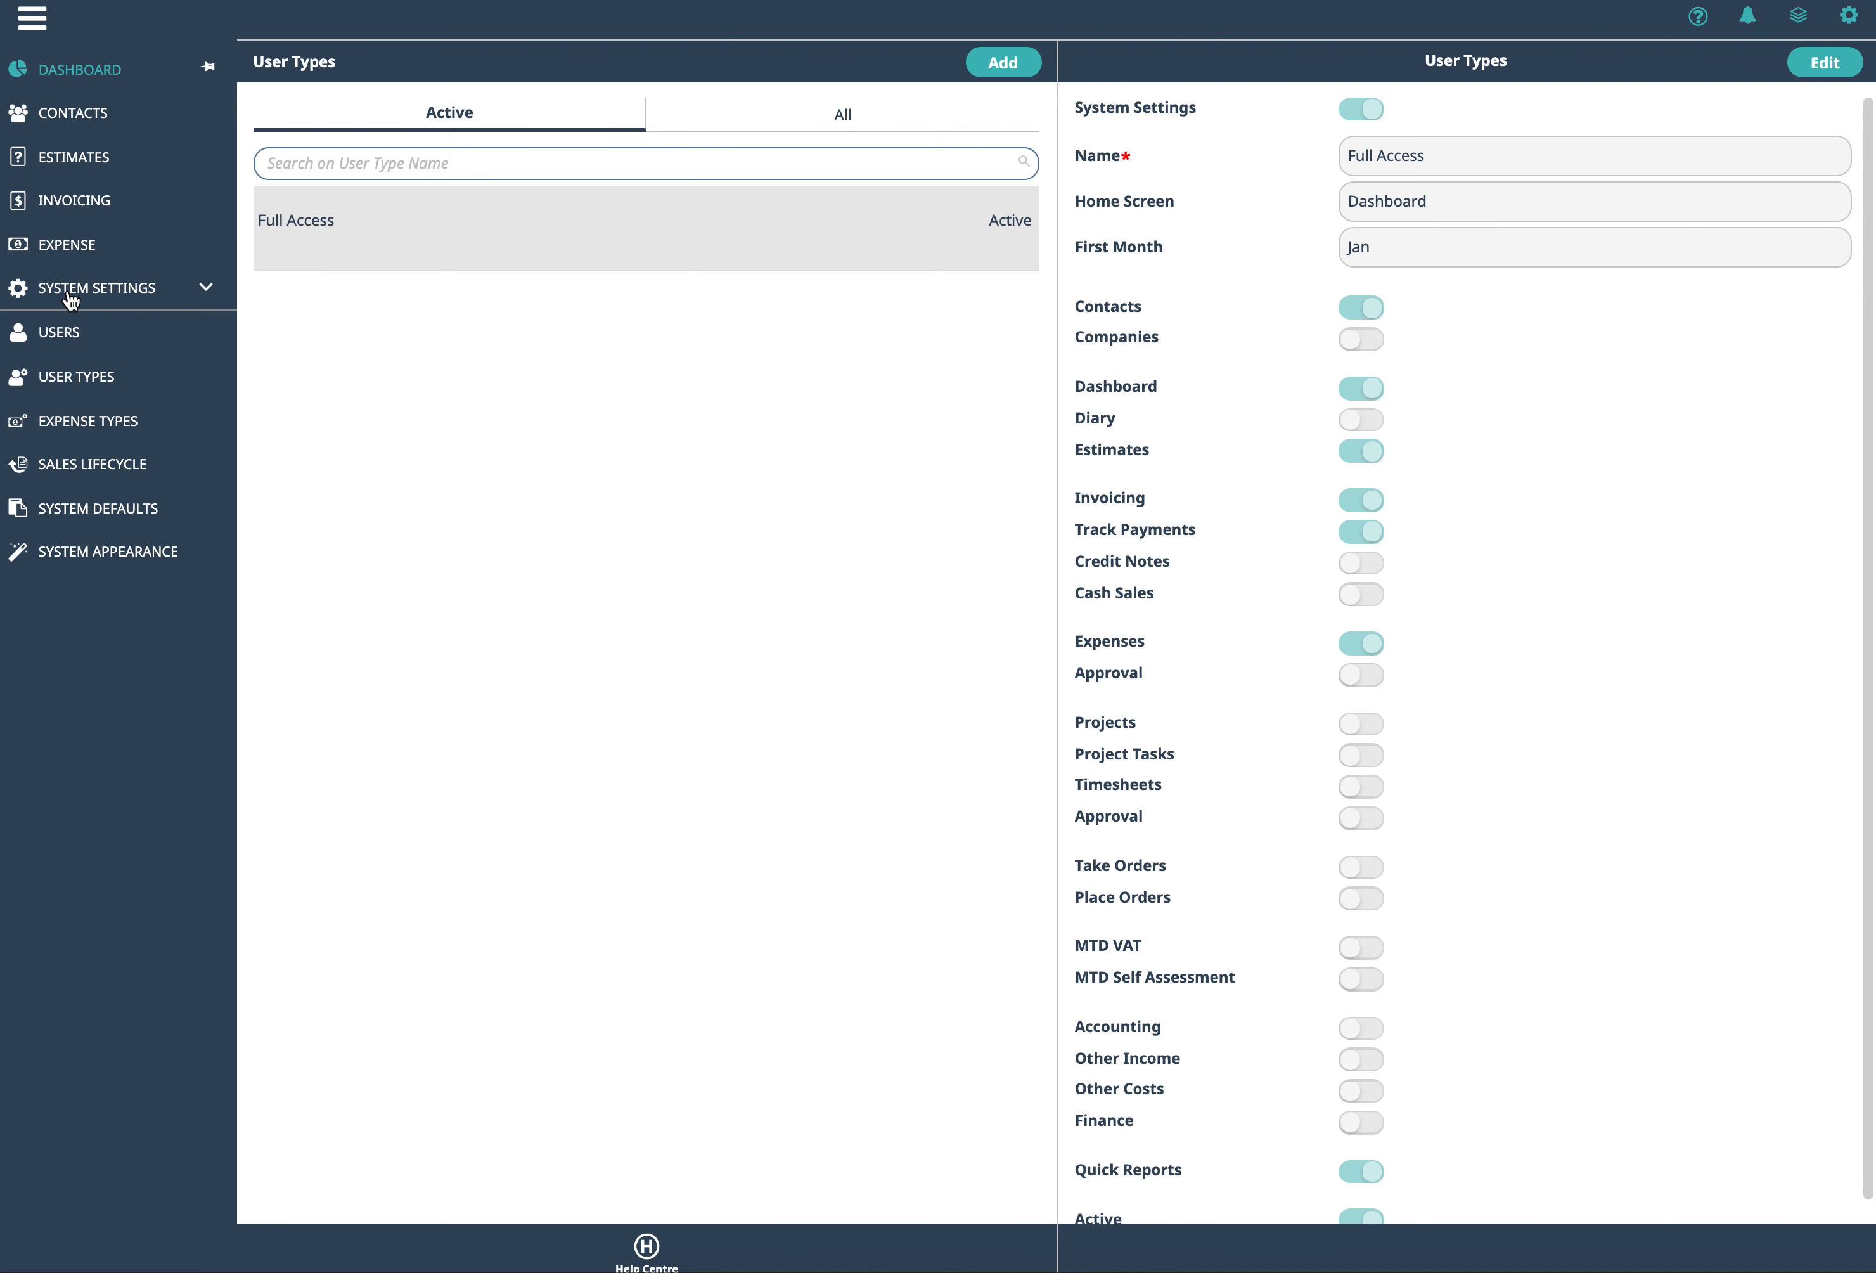
pyautogui.click(108, 426)
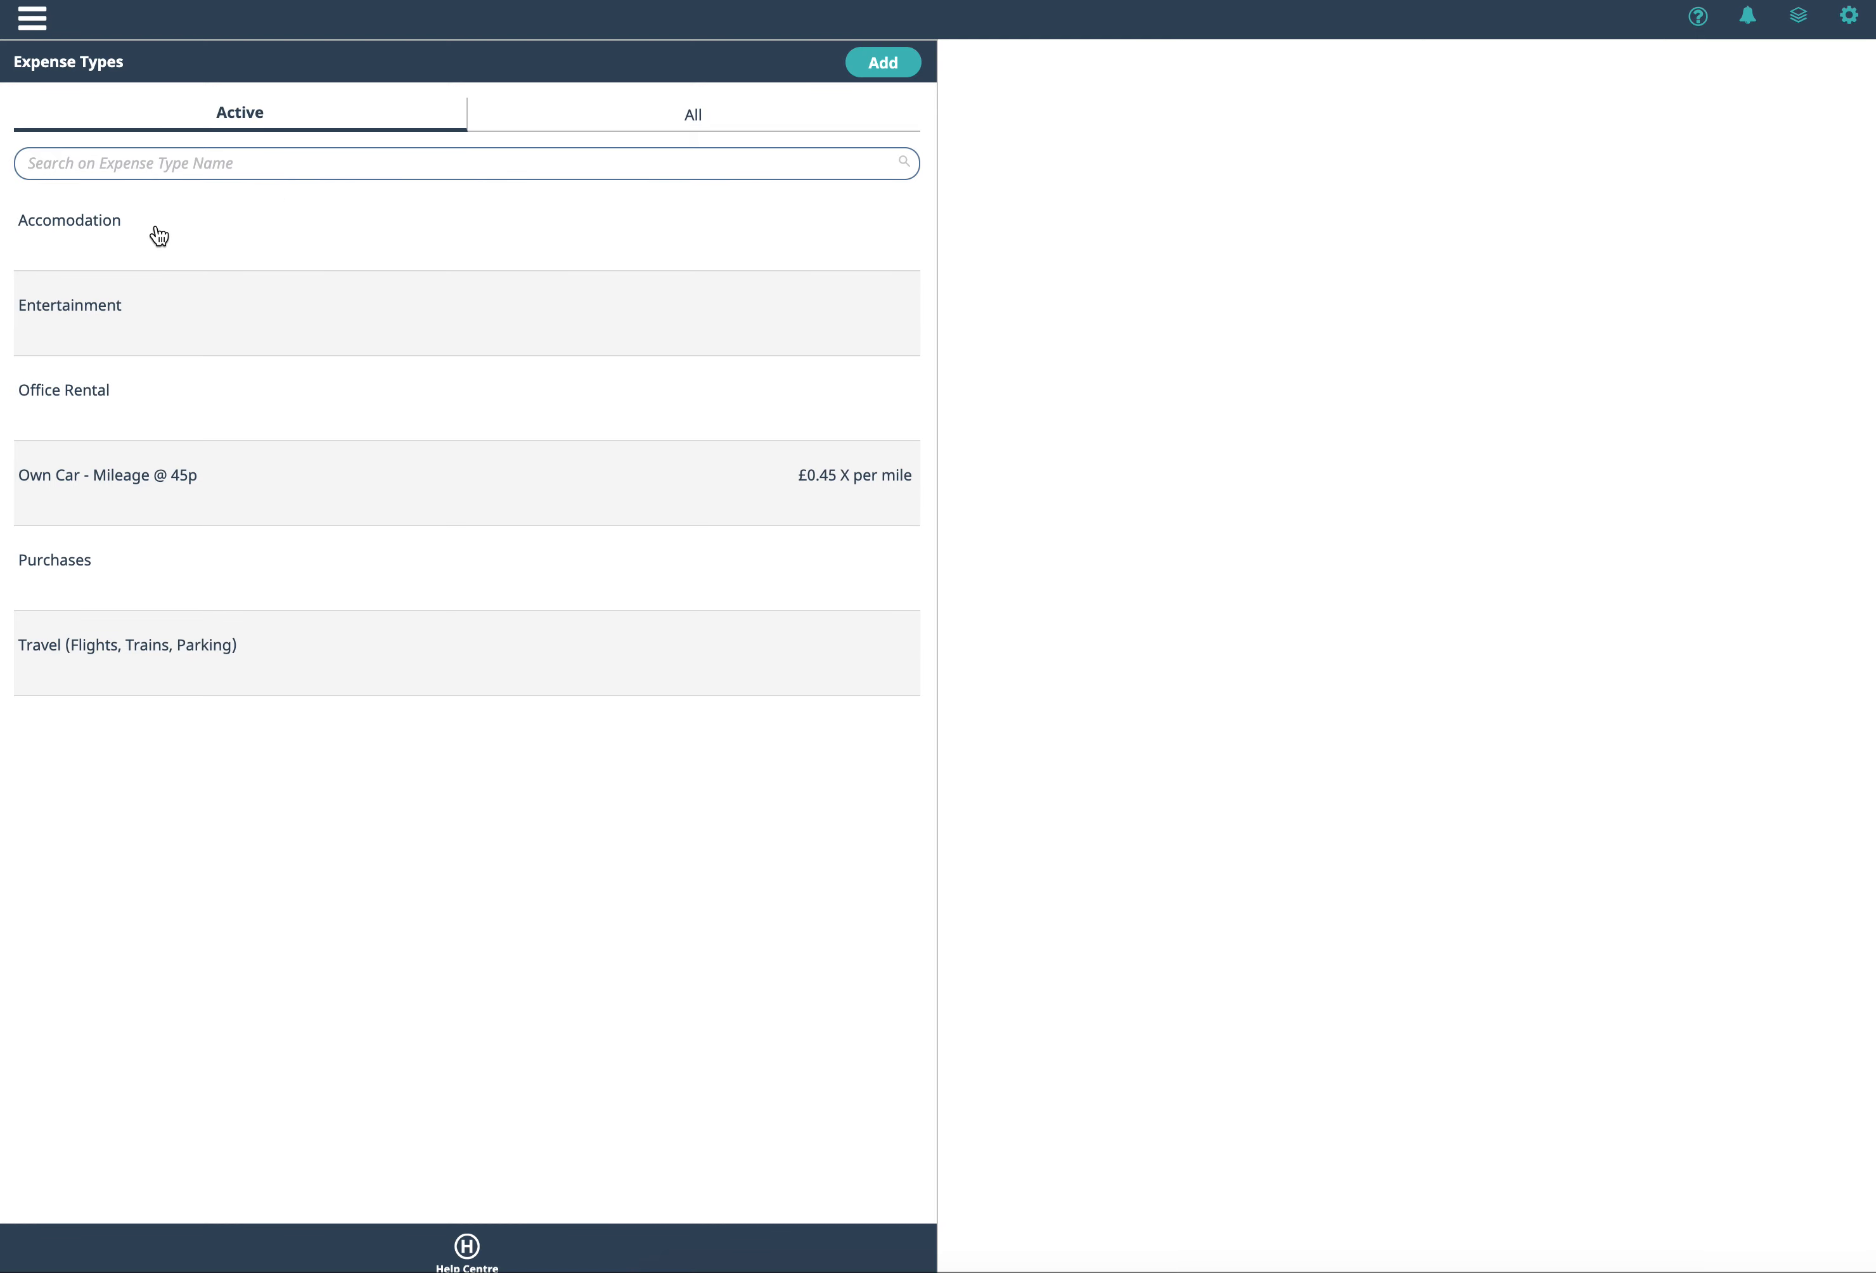
# - Start a new expense with the Accomodation expense type
pyautogui.click(34, 19)
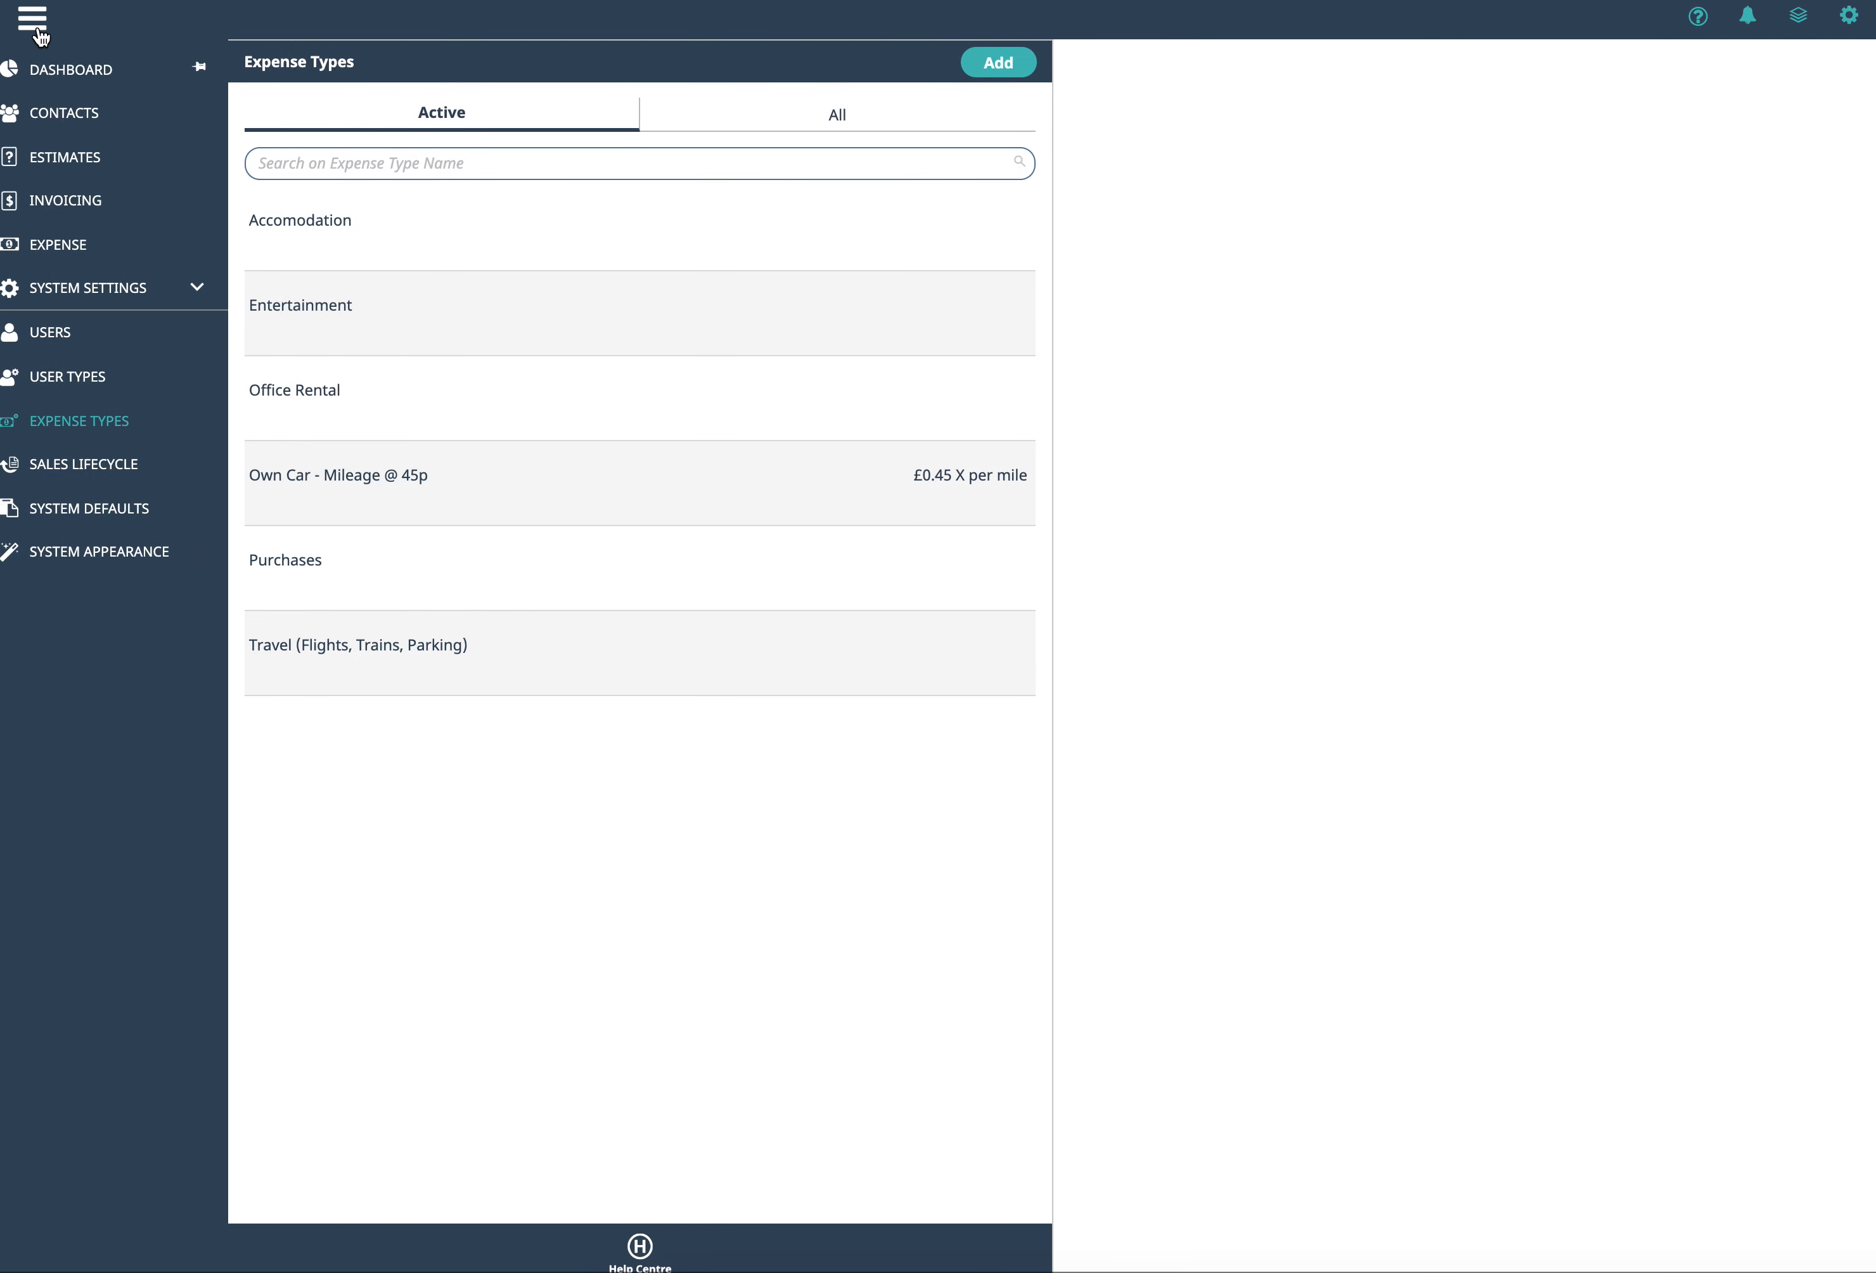
pyautogui.click(73, 251)
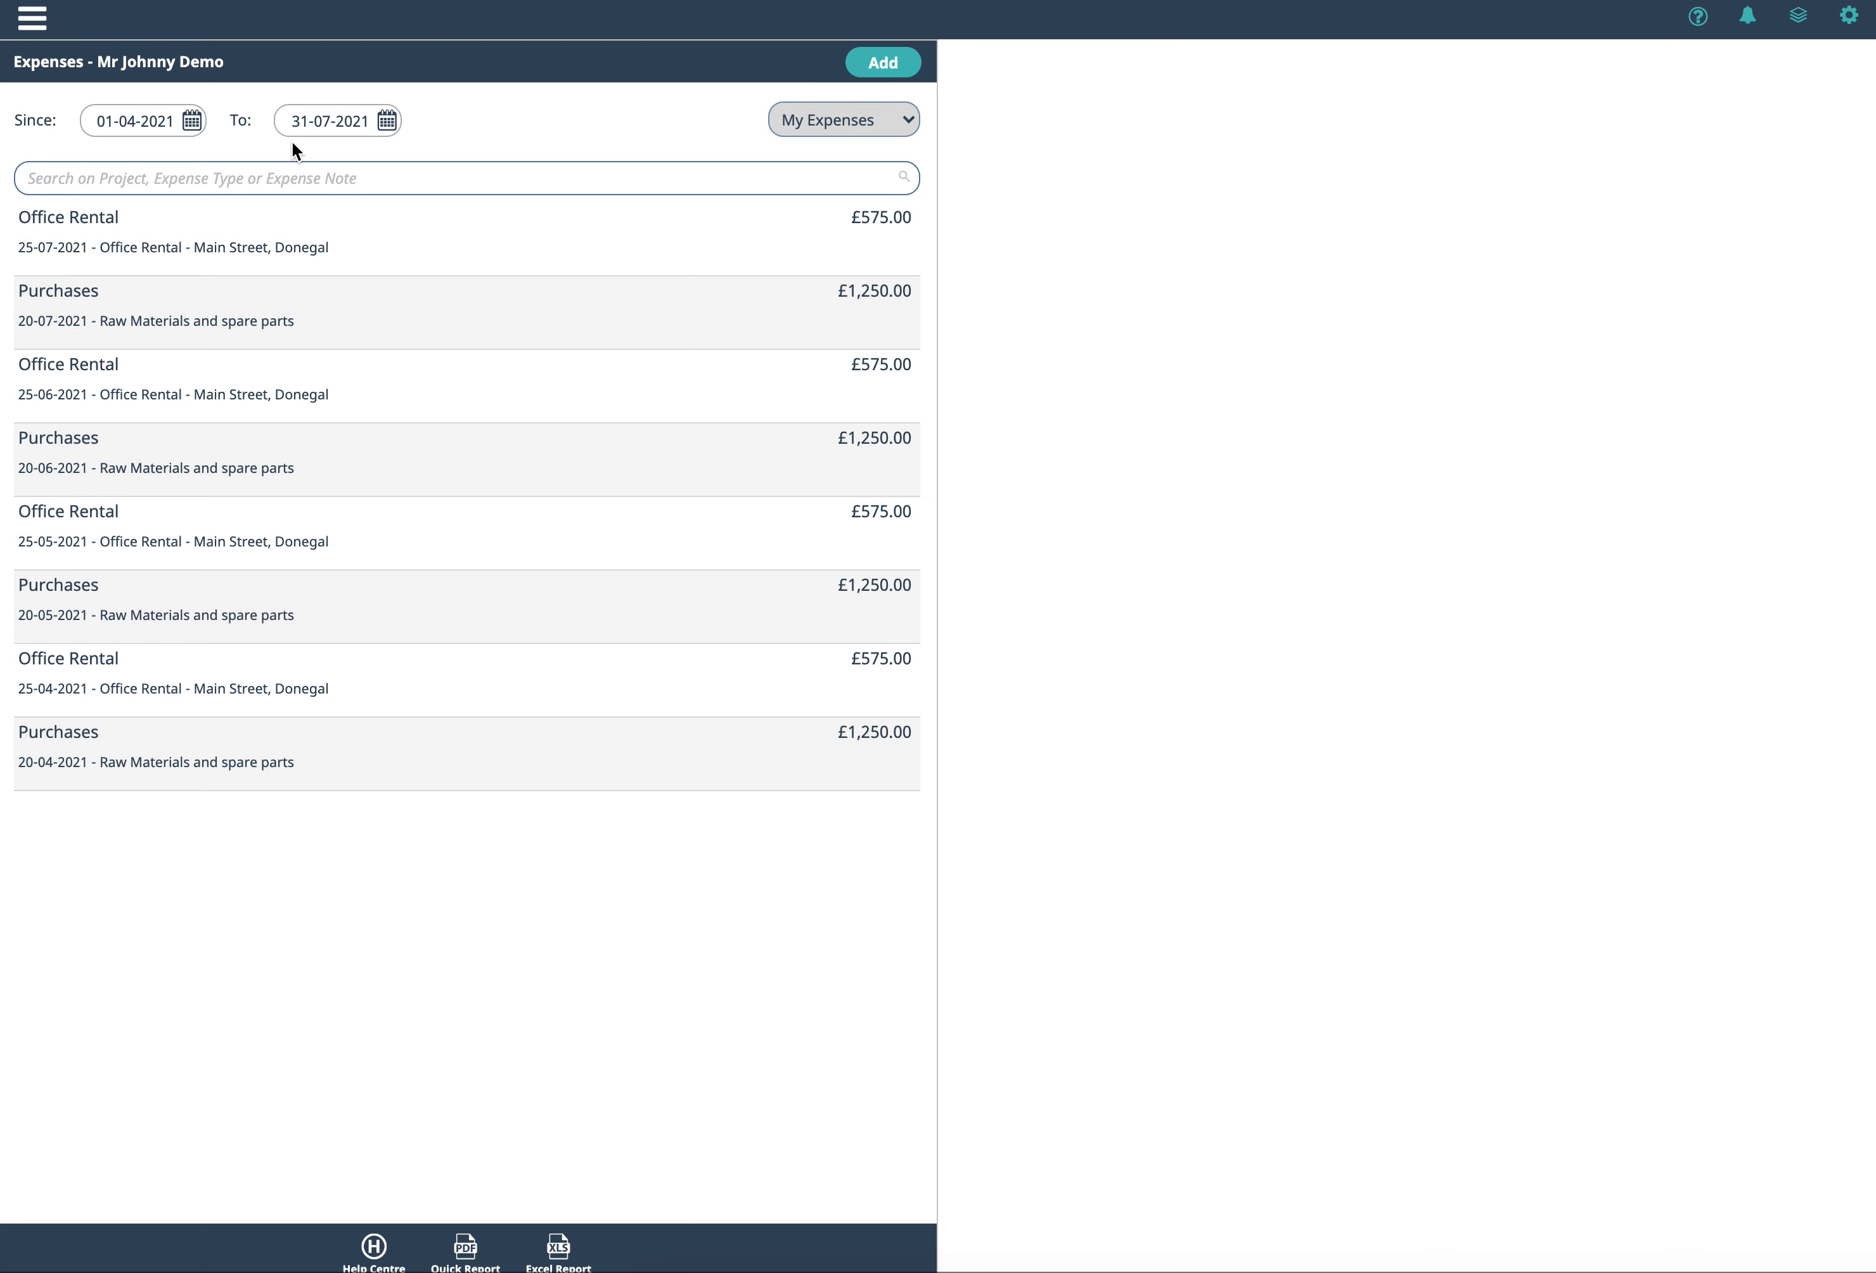
pyautogui.click(899, 72)
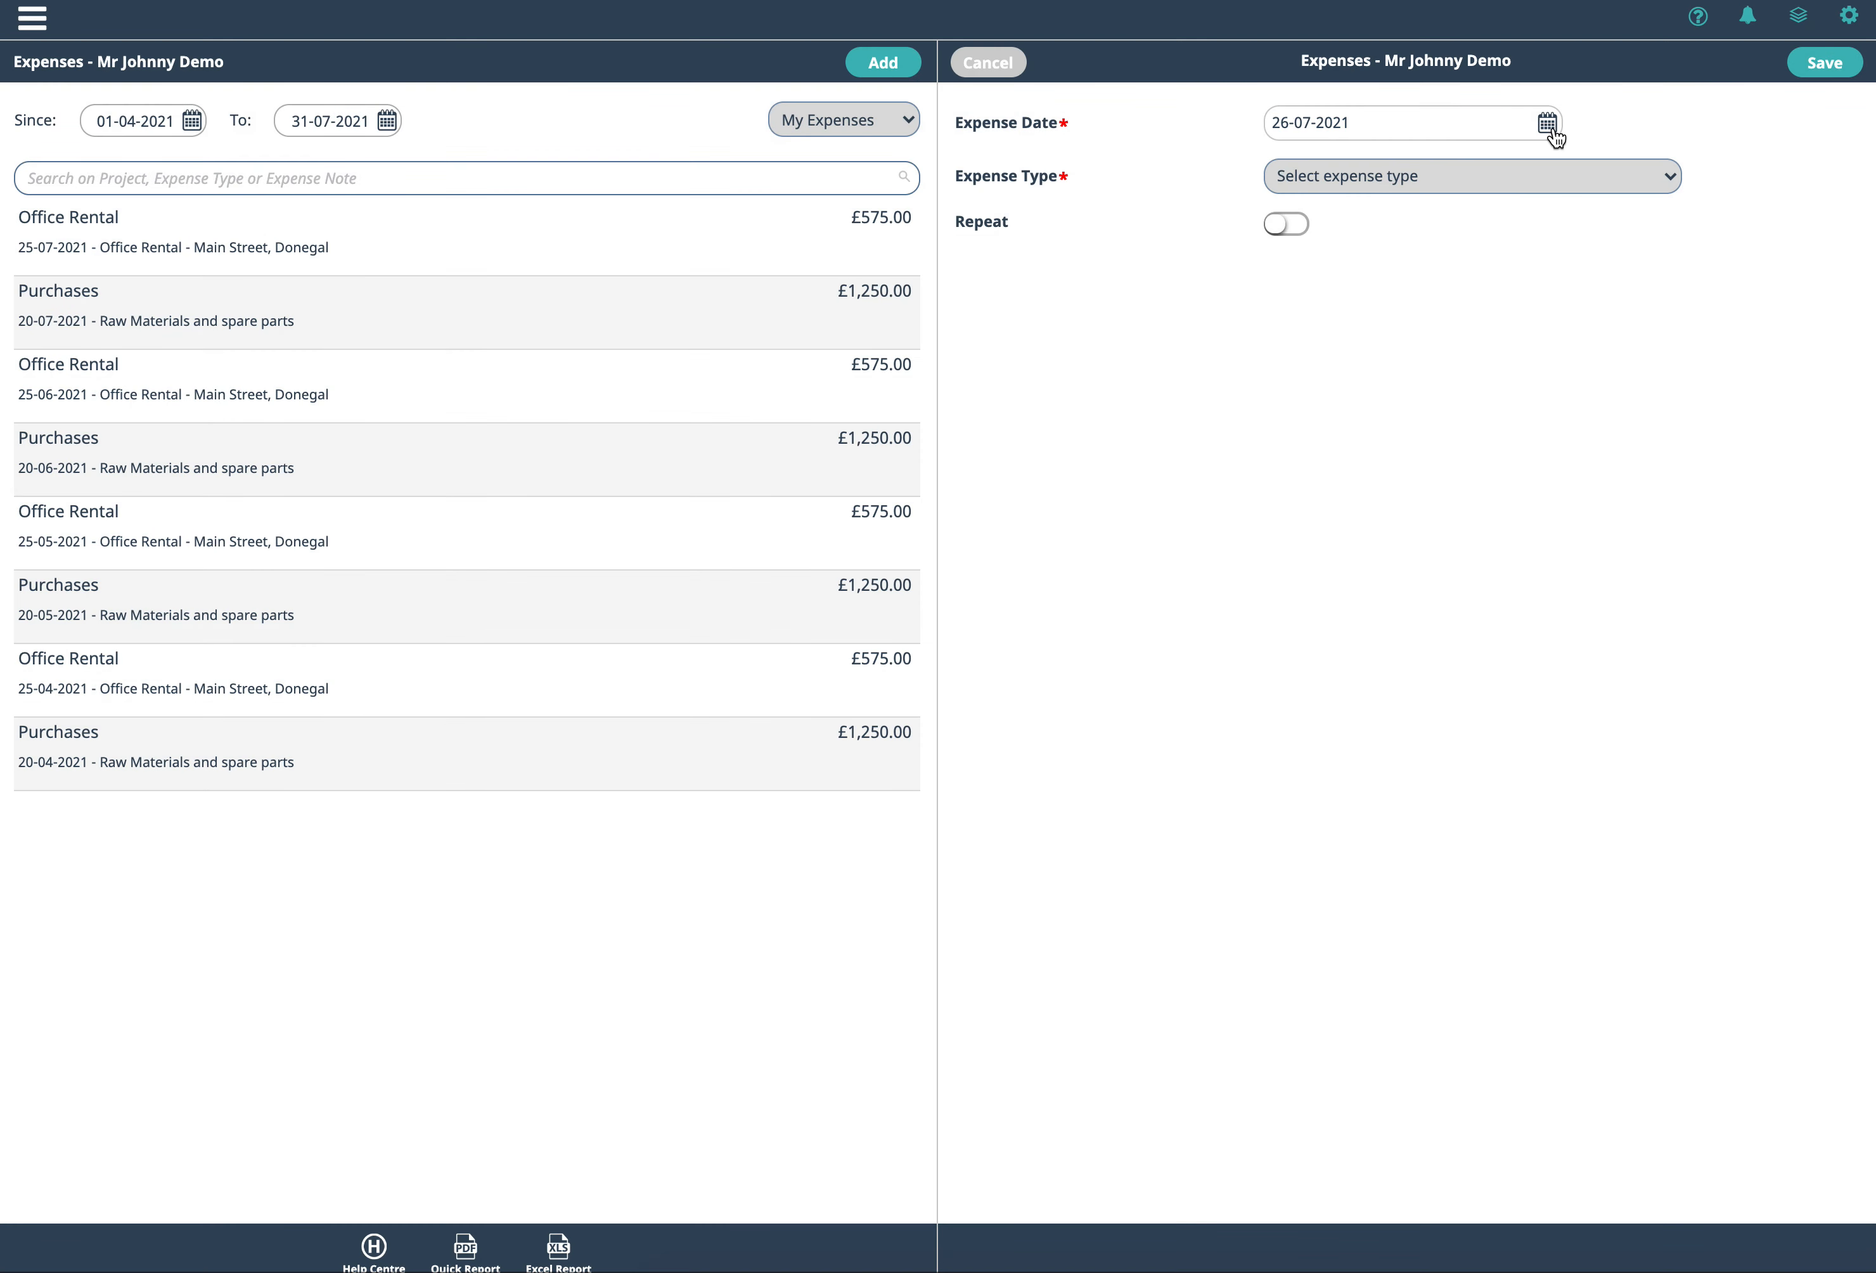
pyautogui.click(1673, 182)
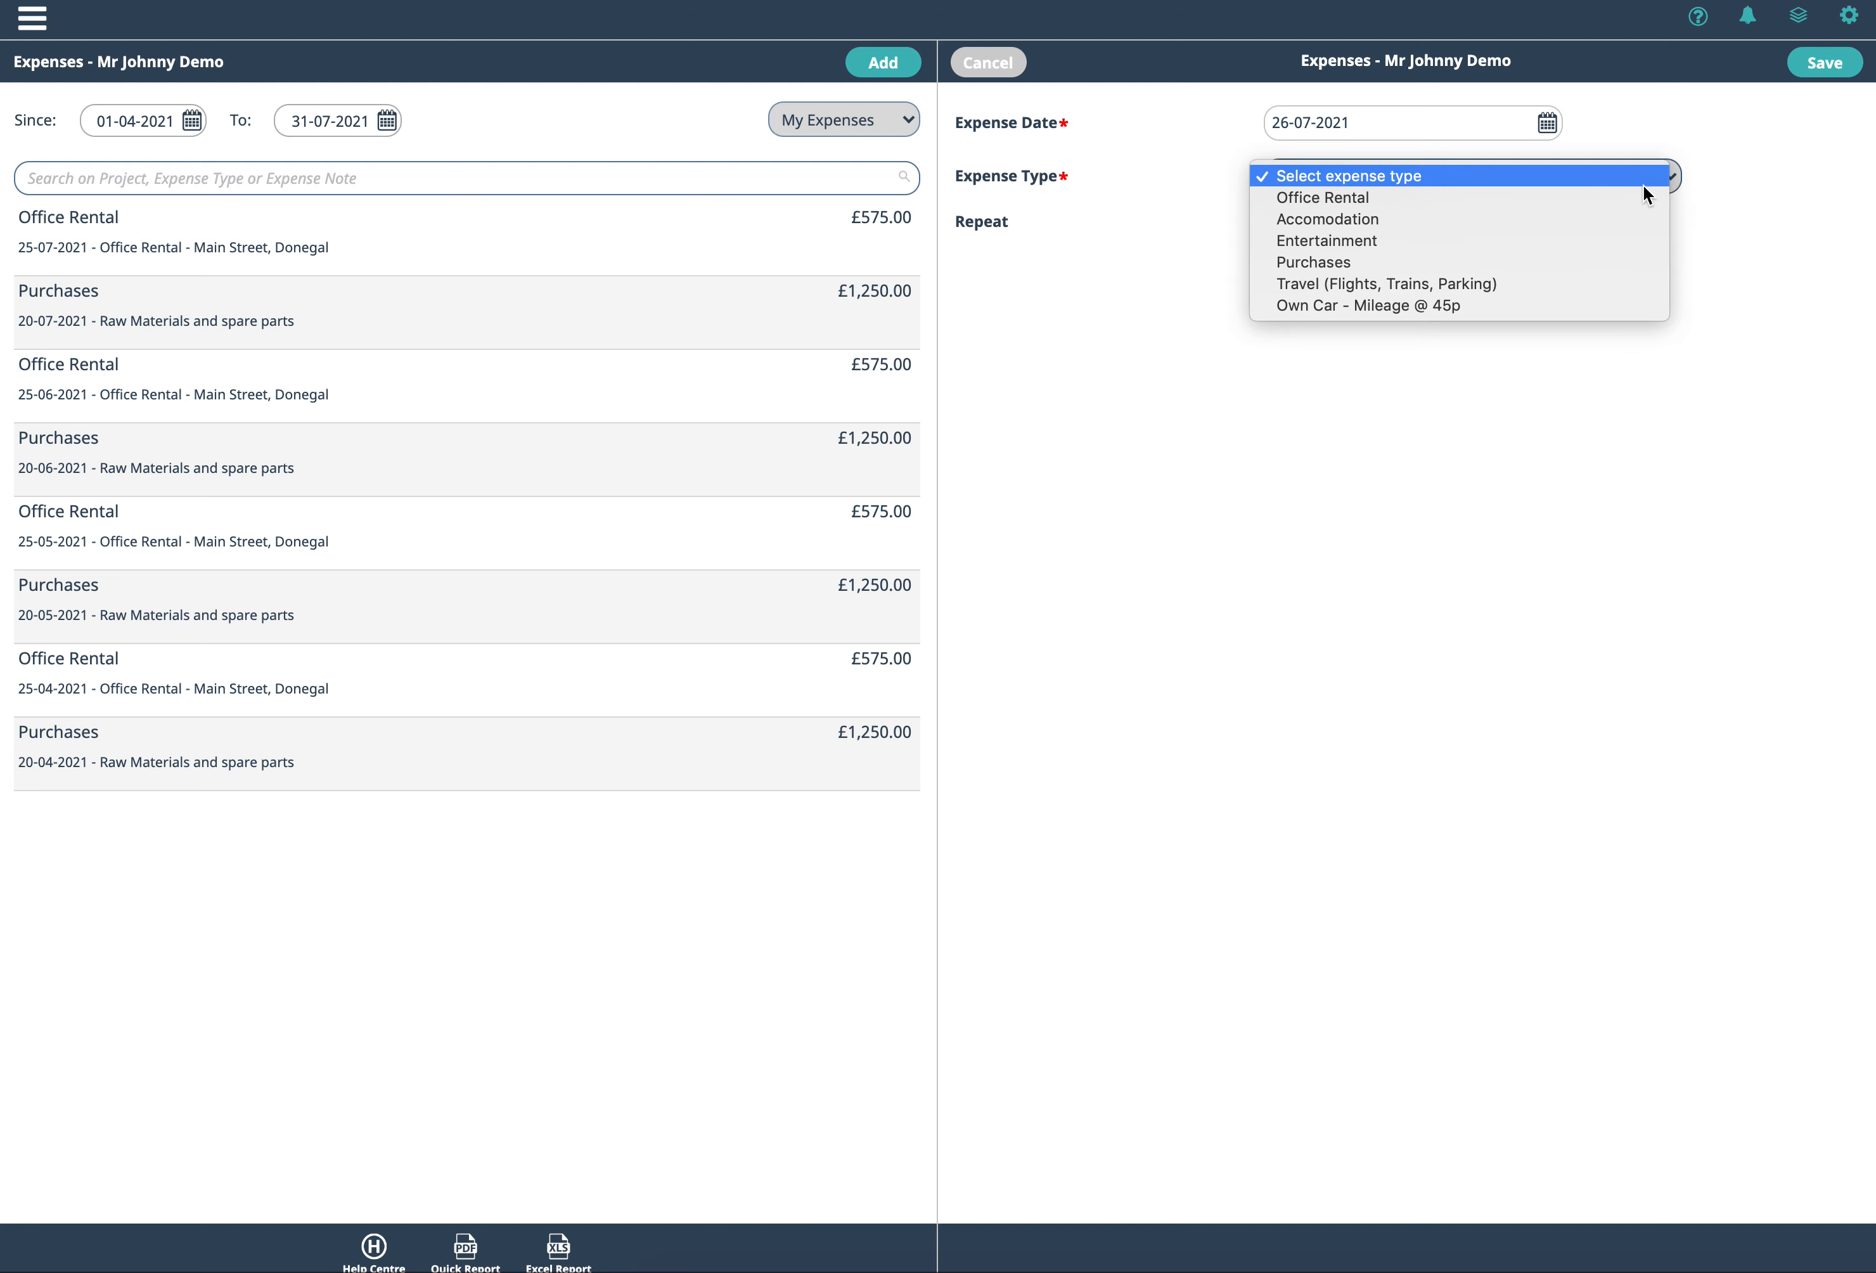
pyautogui.click(1366, 218)
# - Set the accommodation expense's total cost to 90.00 with the note "Hotel ABC" and save it without attaching a receipt
pyautogui.click(1364, 224)
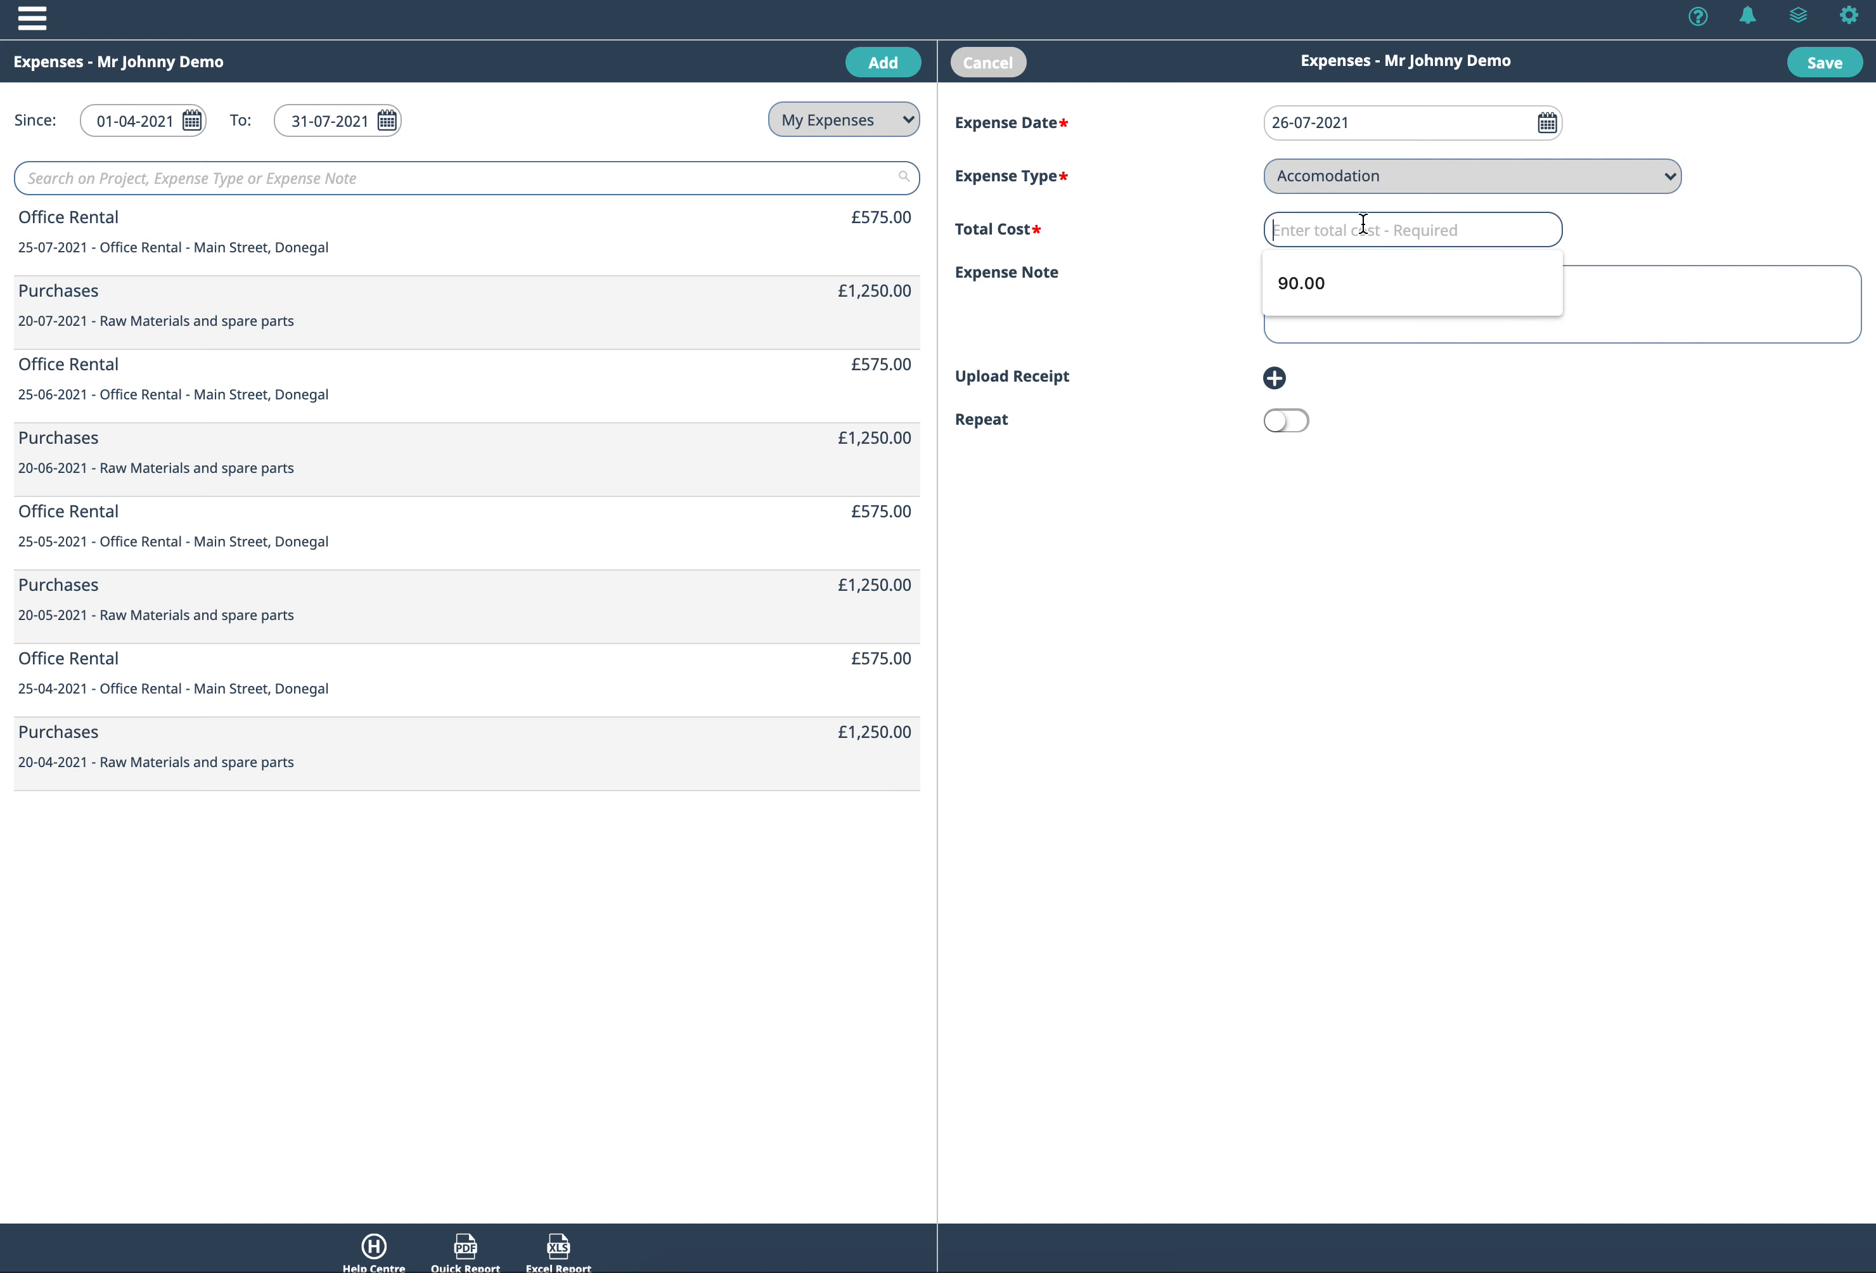
pyautogui.write('90')
pyautogui.click(1548, 256)
pyautogui.click(1422, 293)
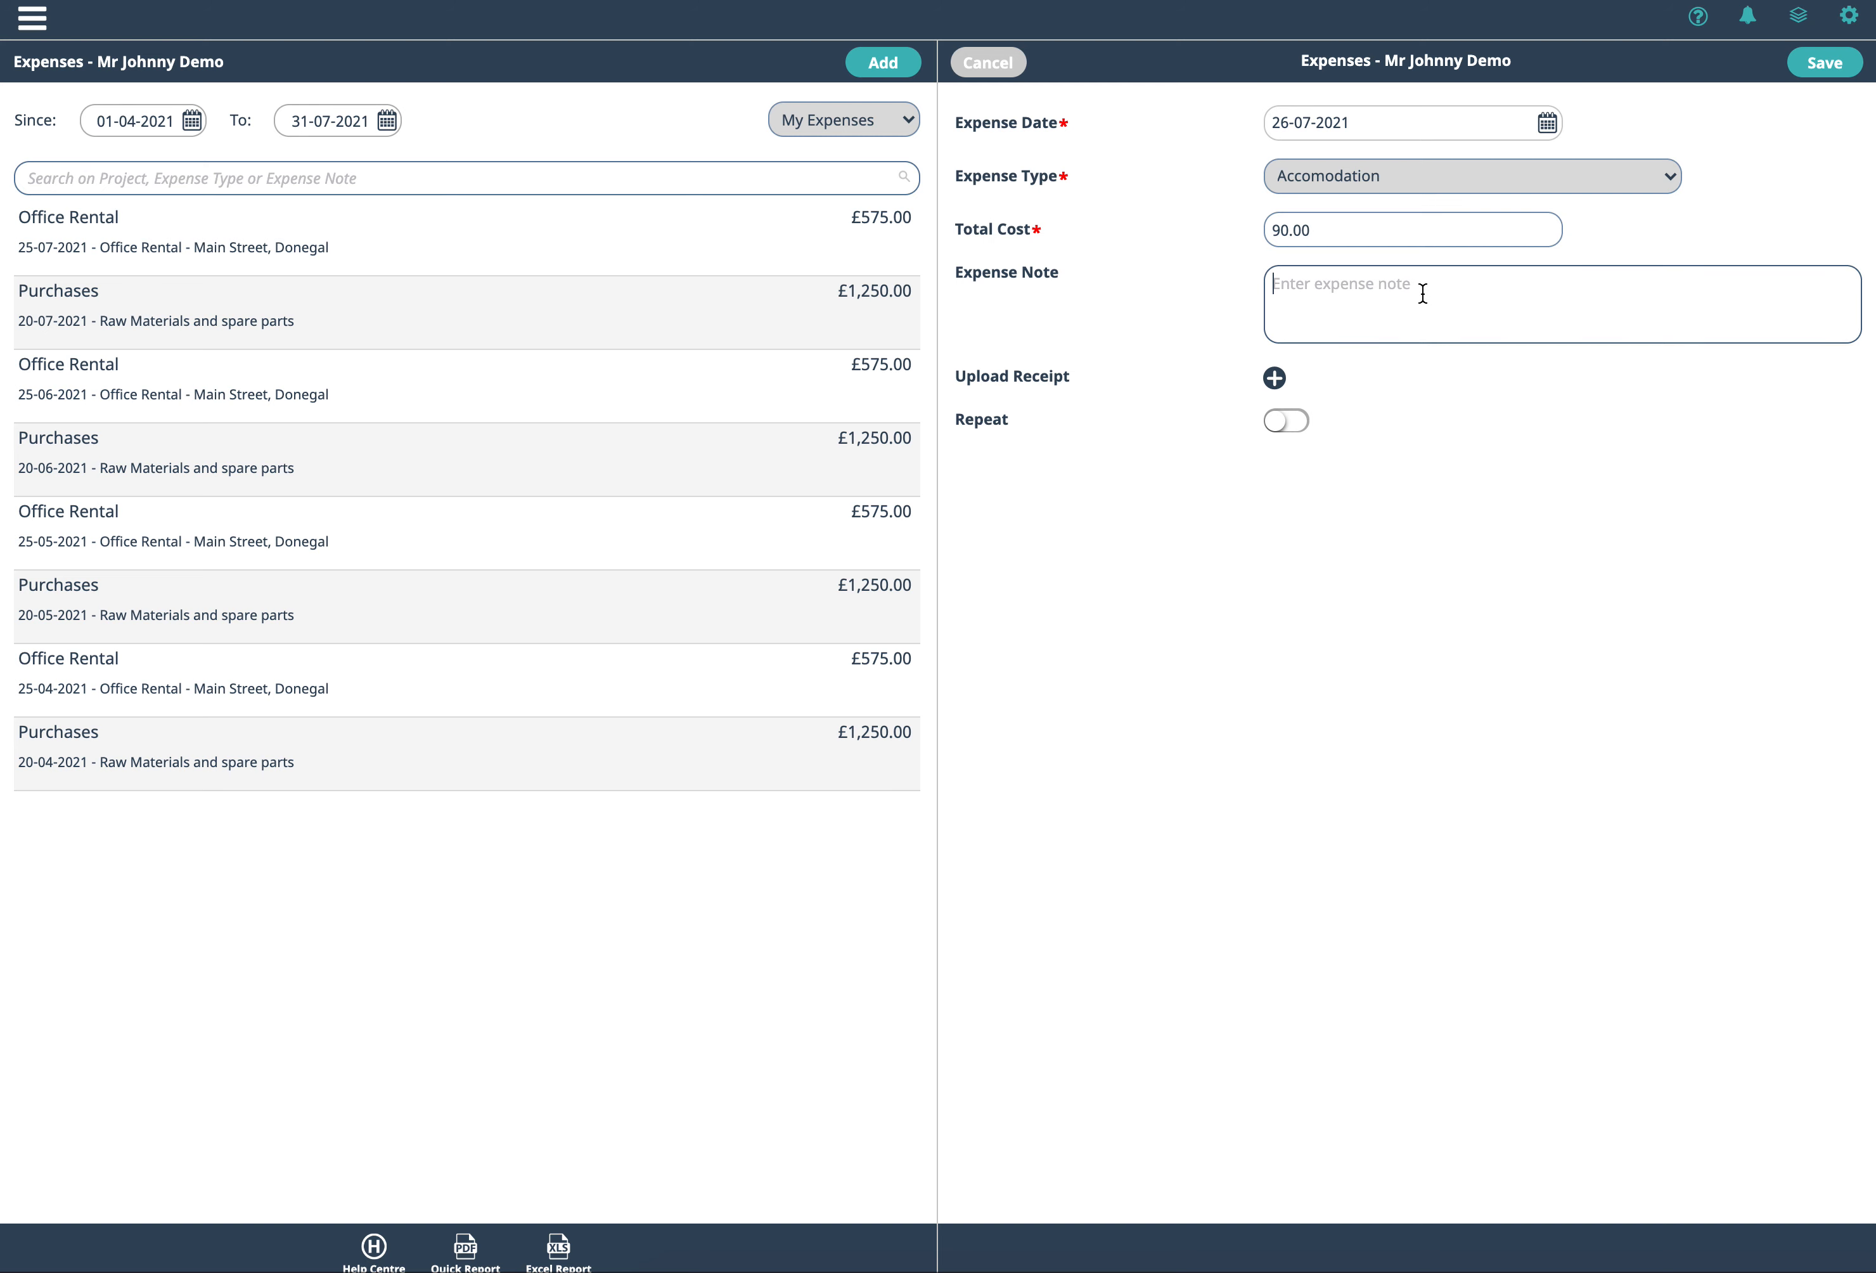
pyautogui.write('Hotel ABC')
pyautogui.click(1823, 69)
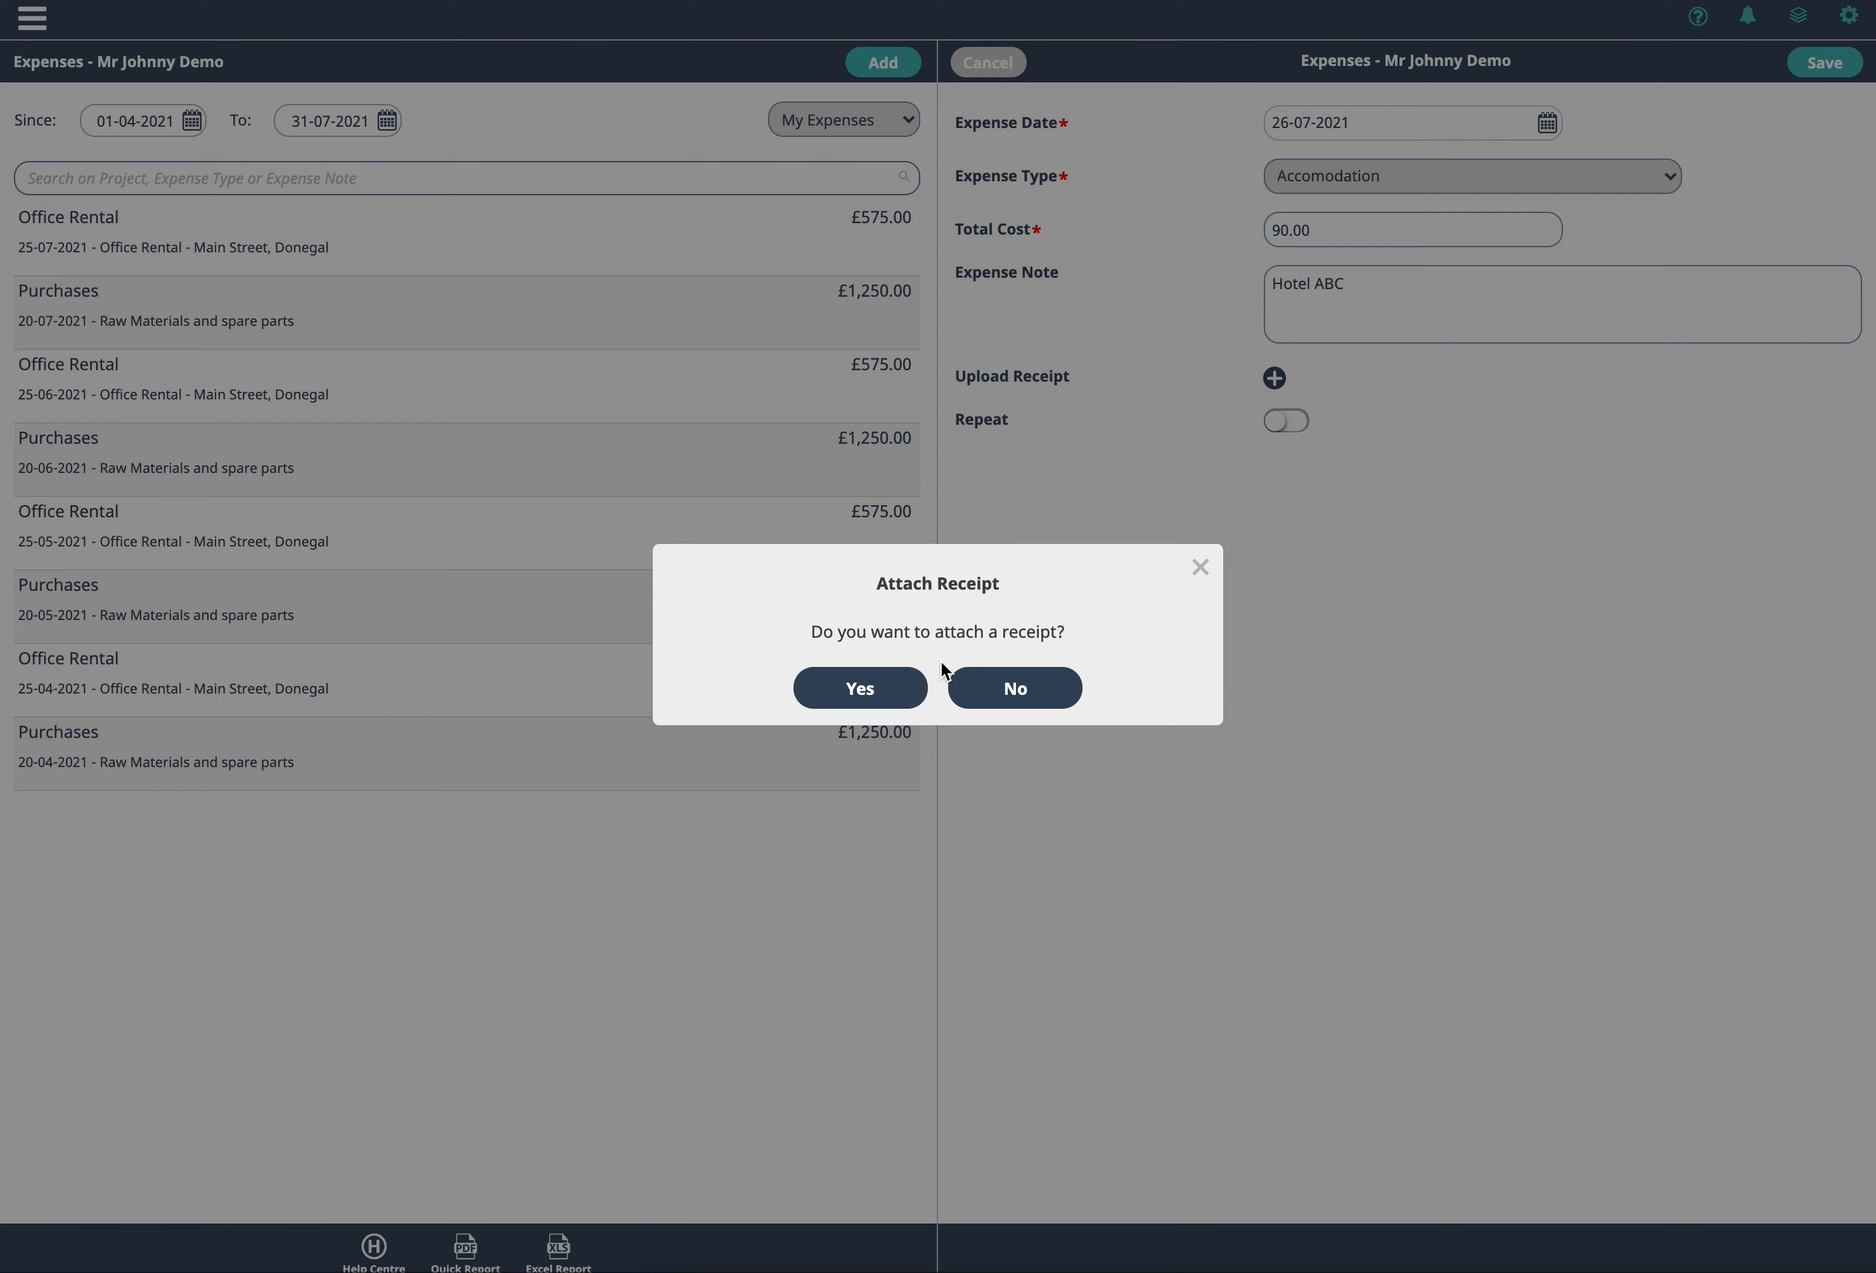
pyautogui.click(1041, 695)
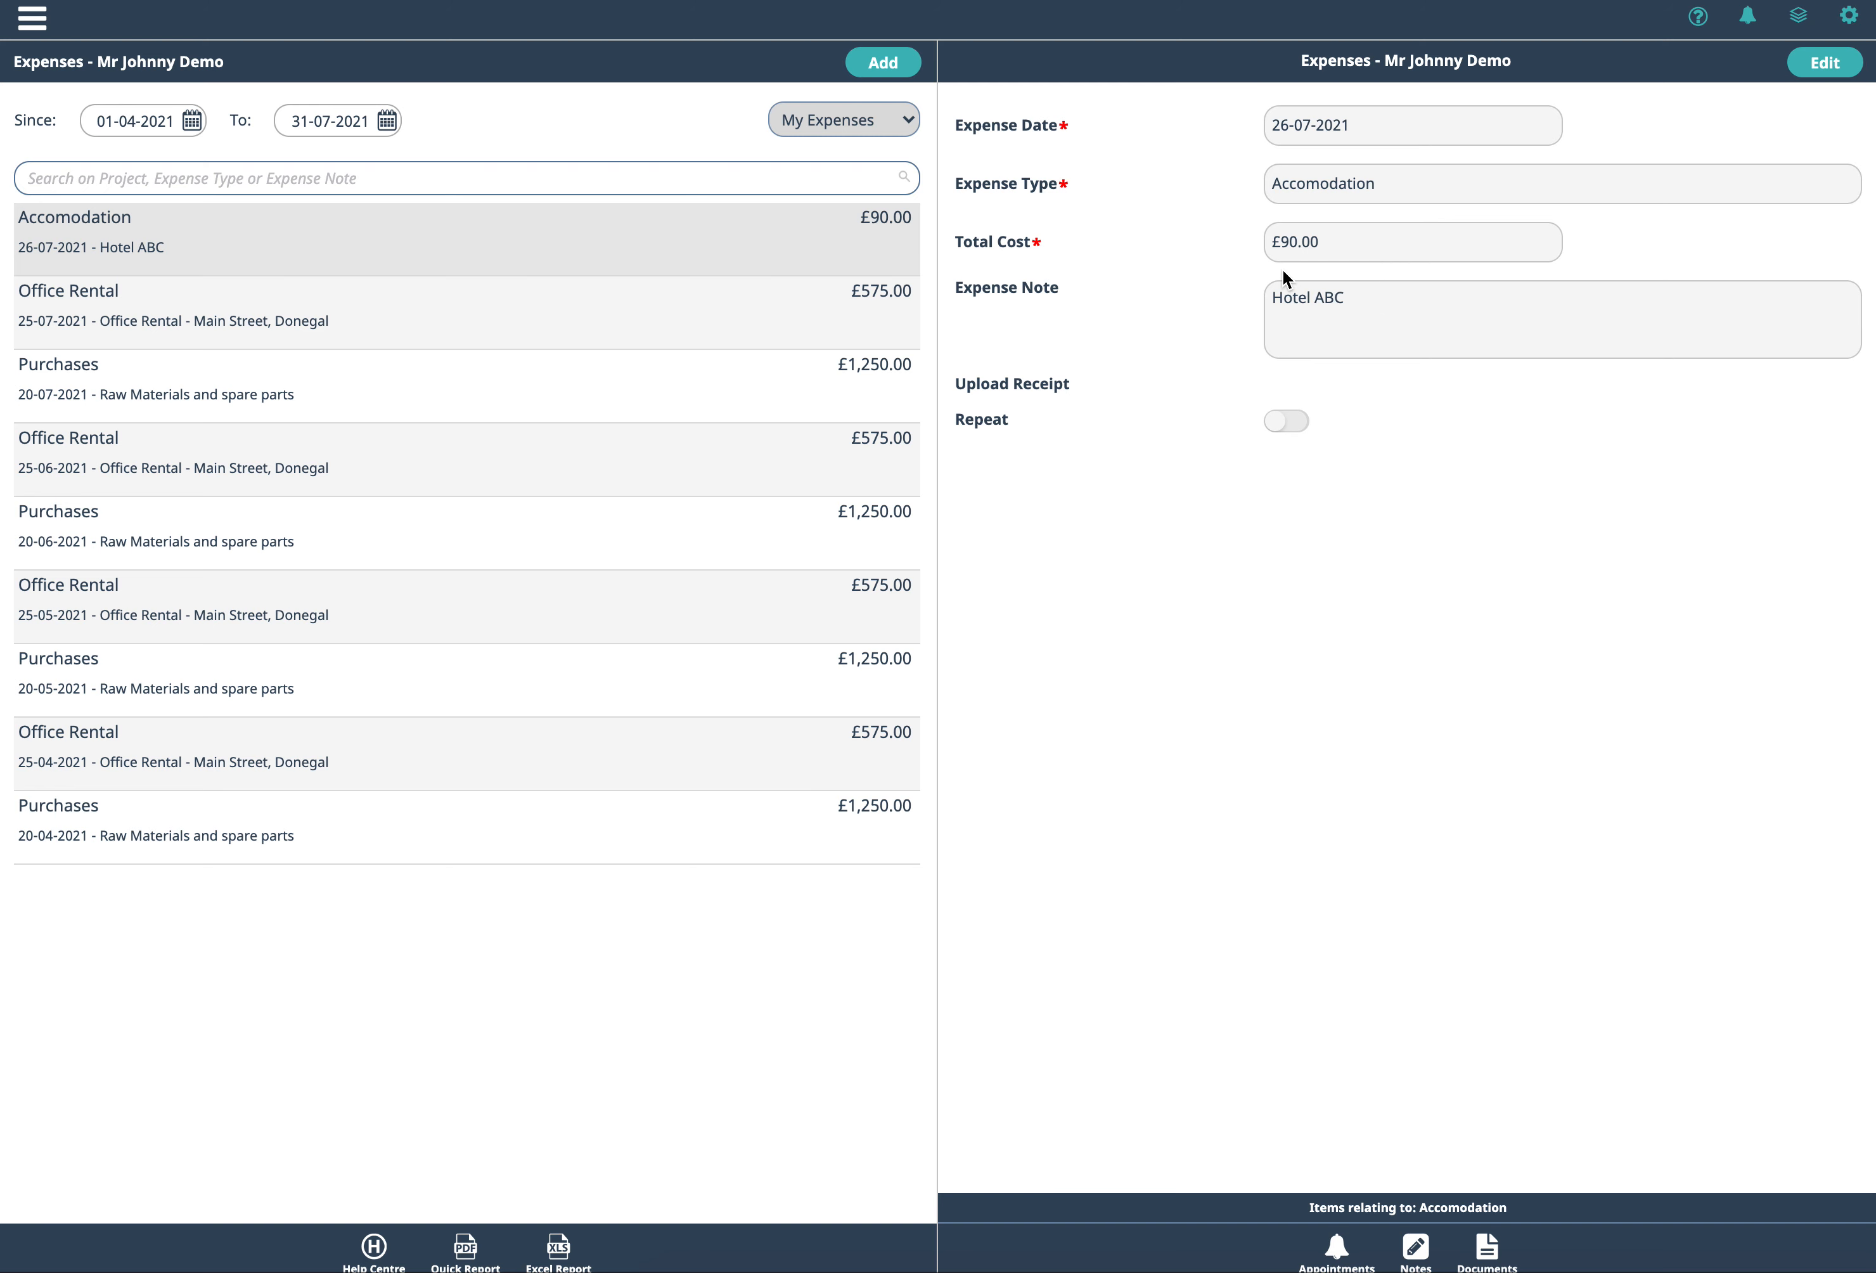
# - Start another new expense of type Own Car - Mileage @ 45p and set its units to 182
pyautogui.click(887, 64)
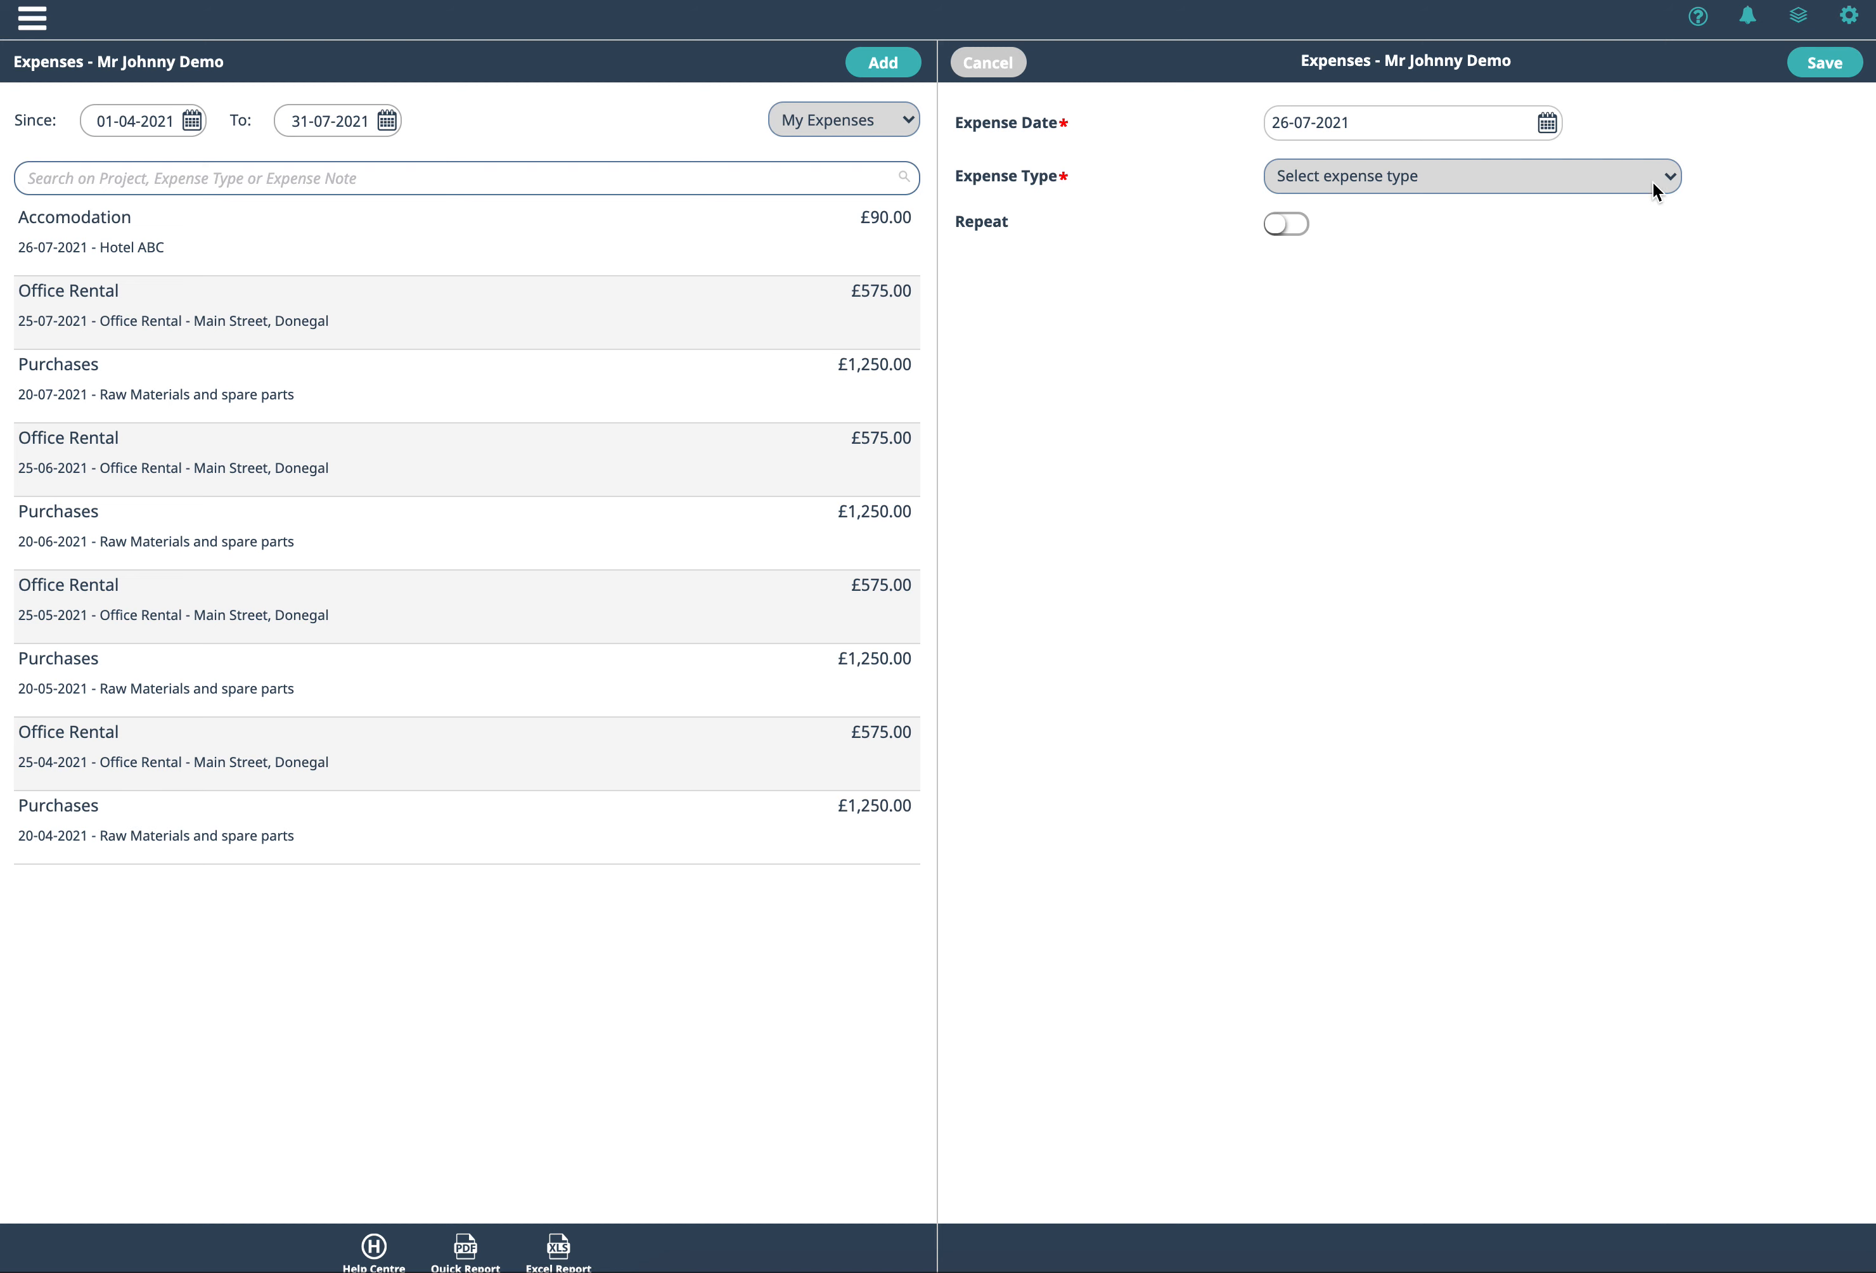
pyautogui.click(1671, 172)
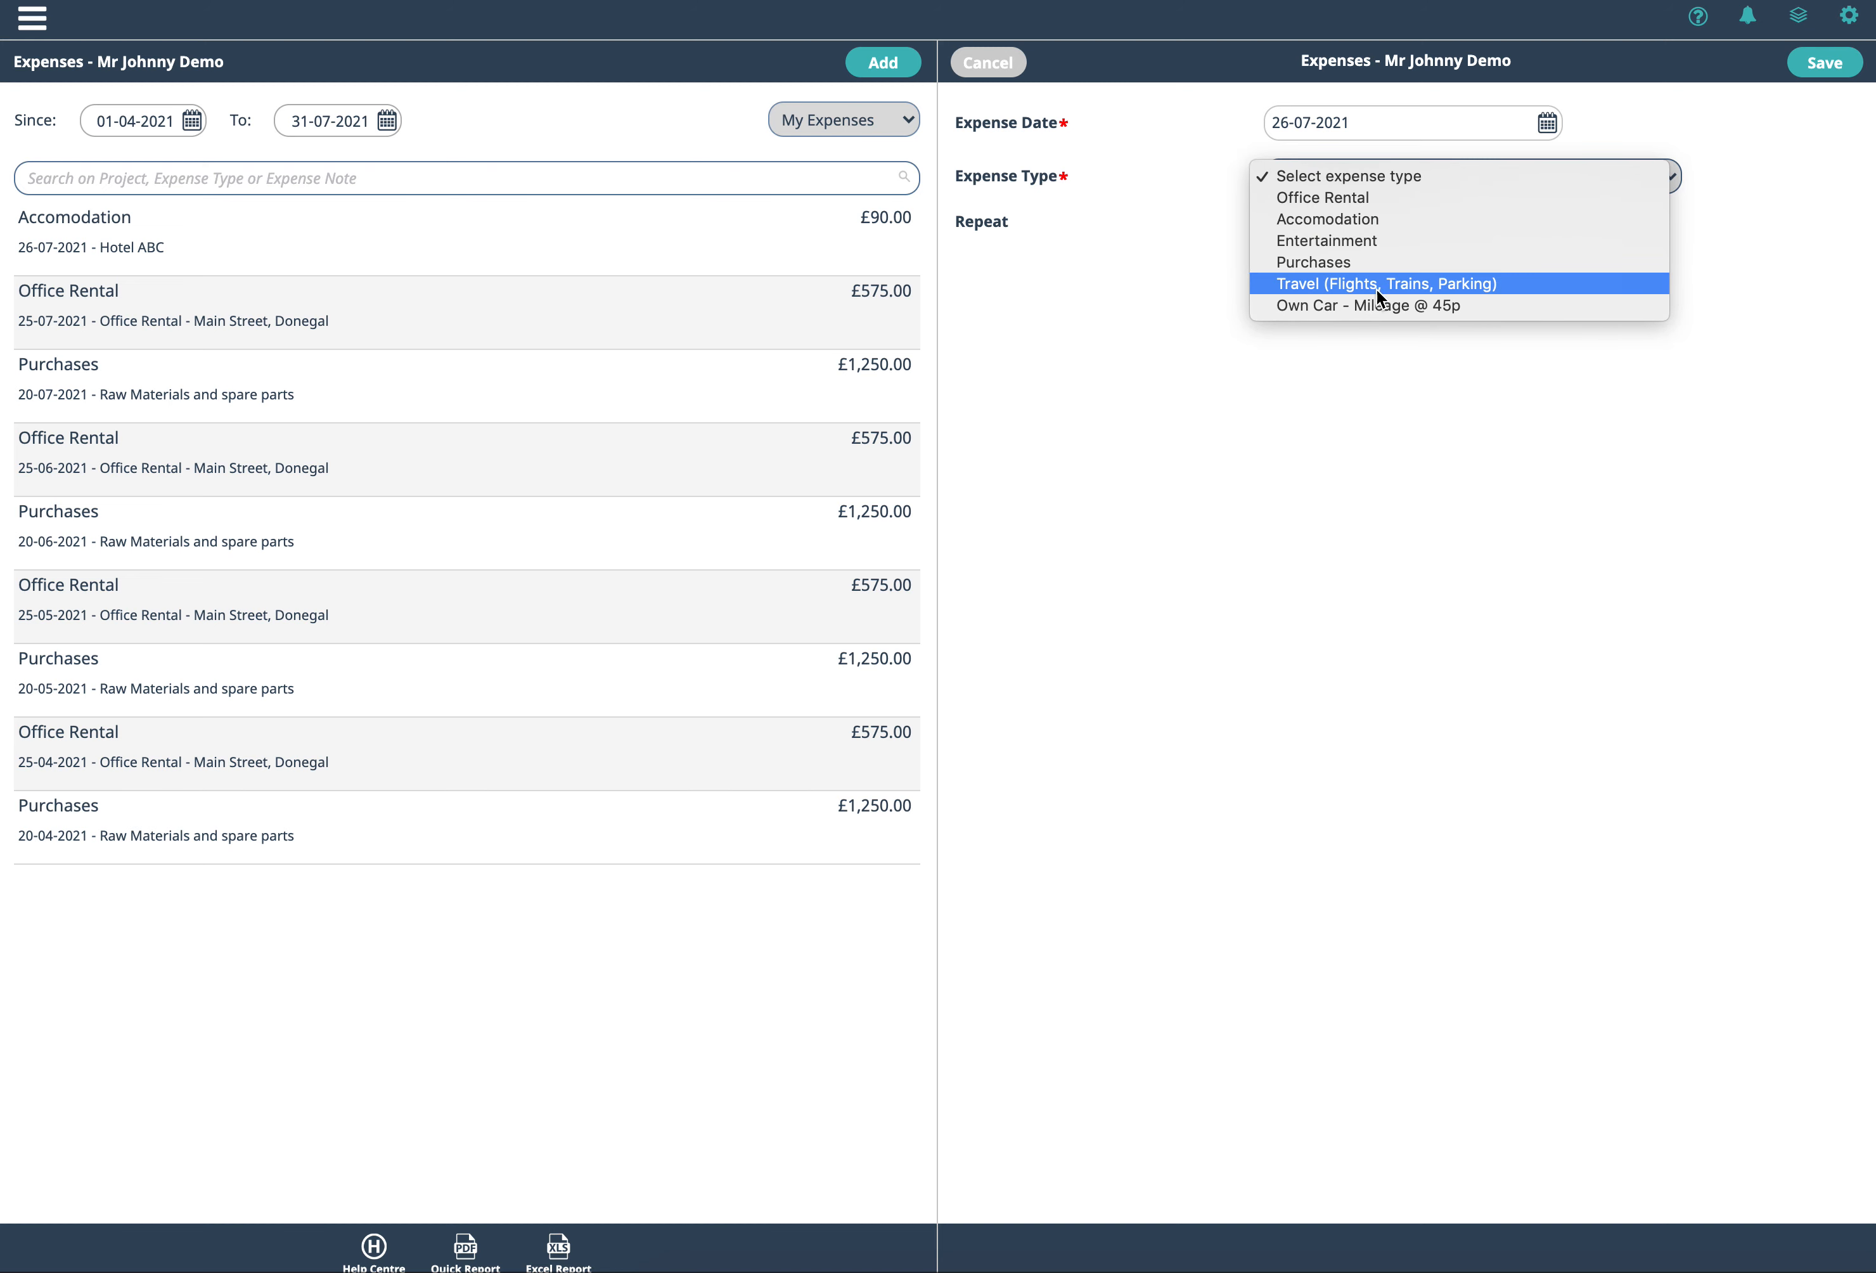
pyautogui.click(1449, 305)
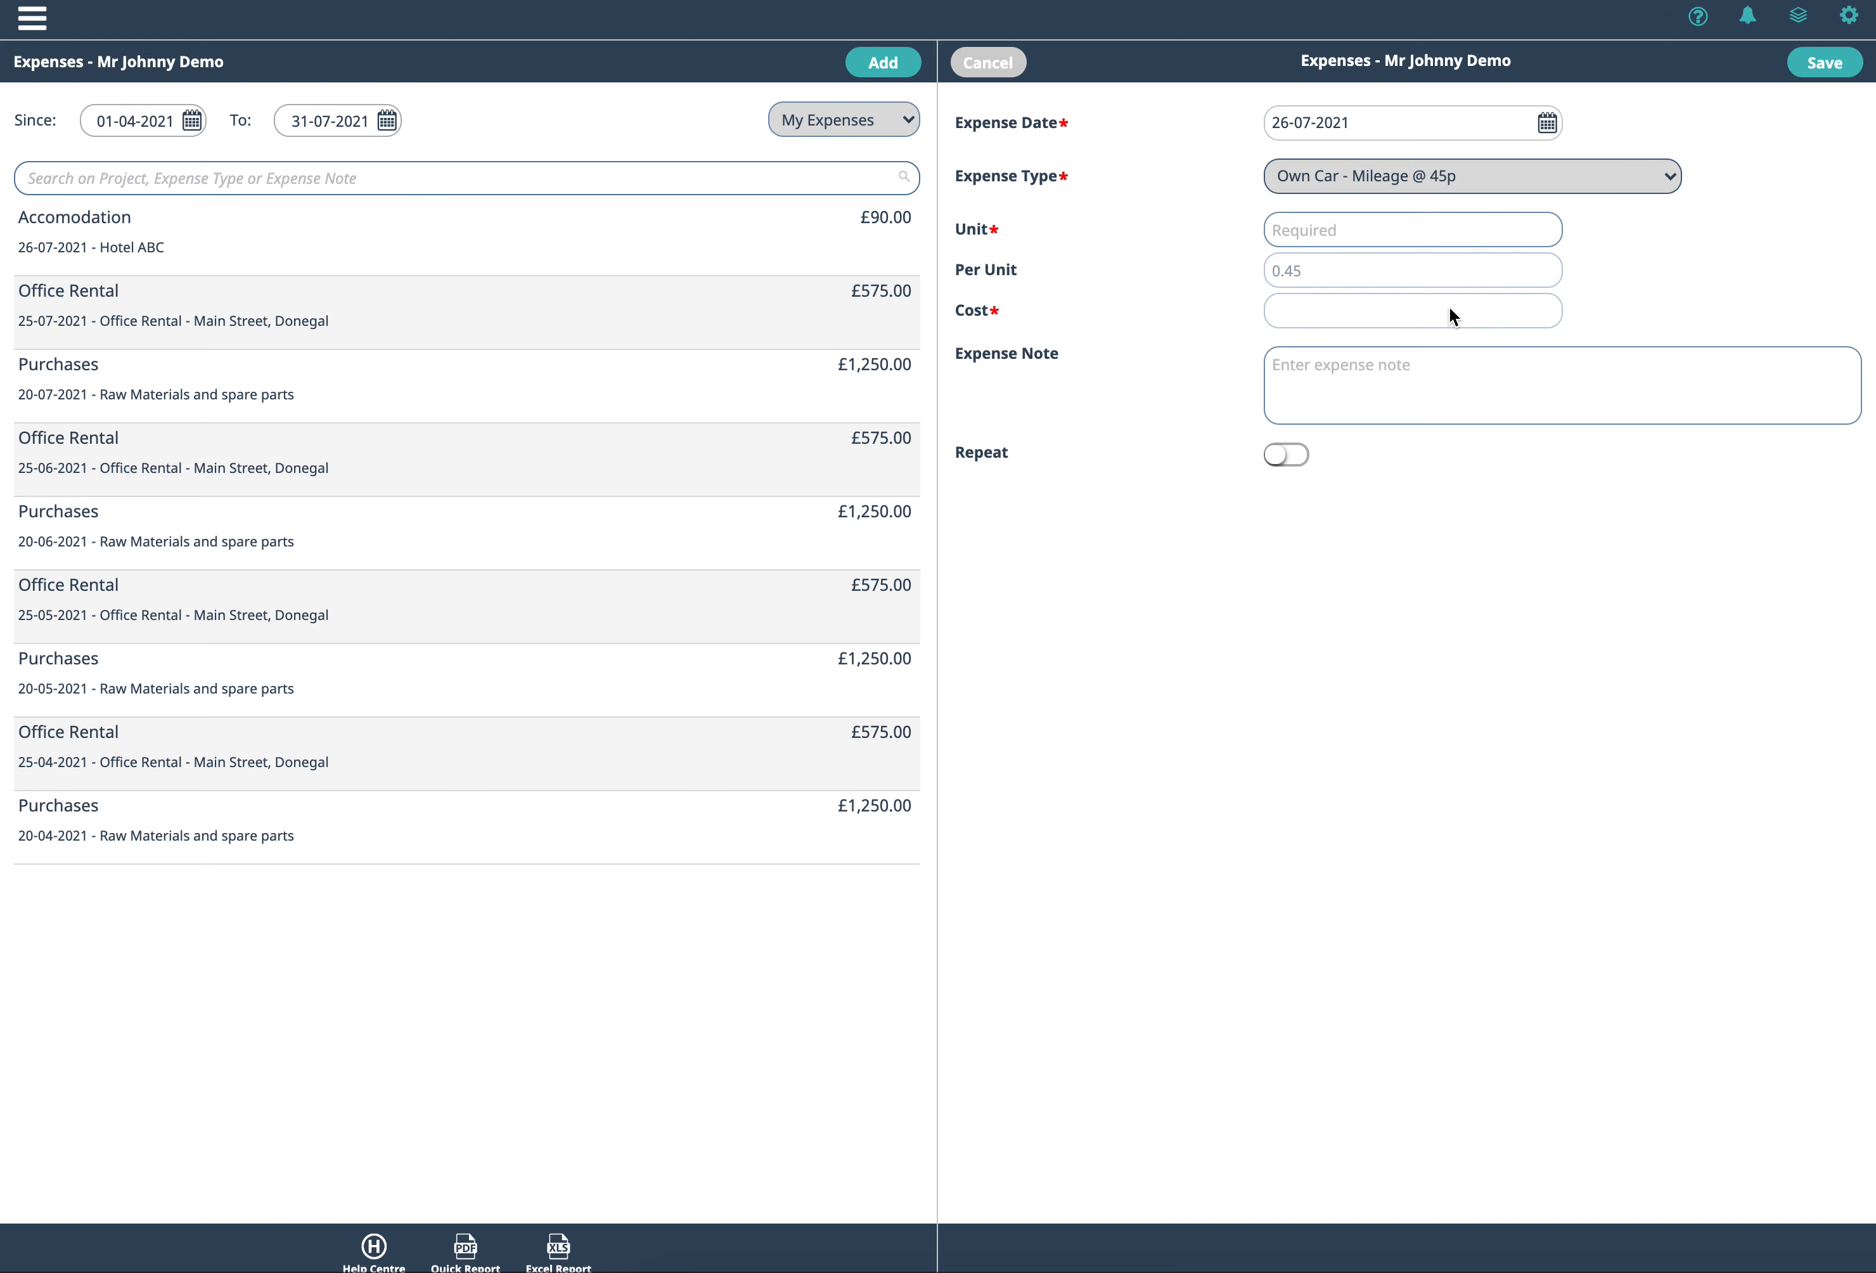
pyautogui.click(1345, 228)
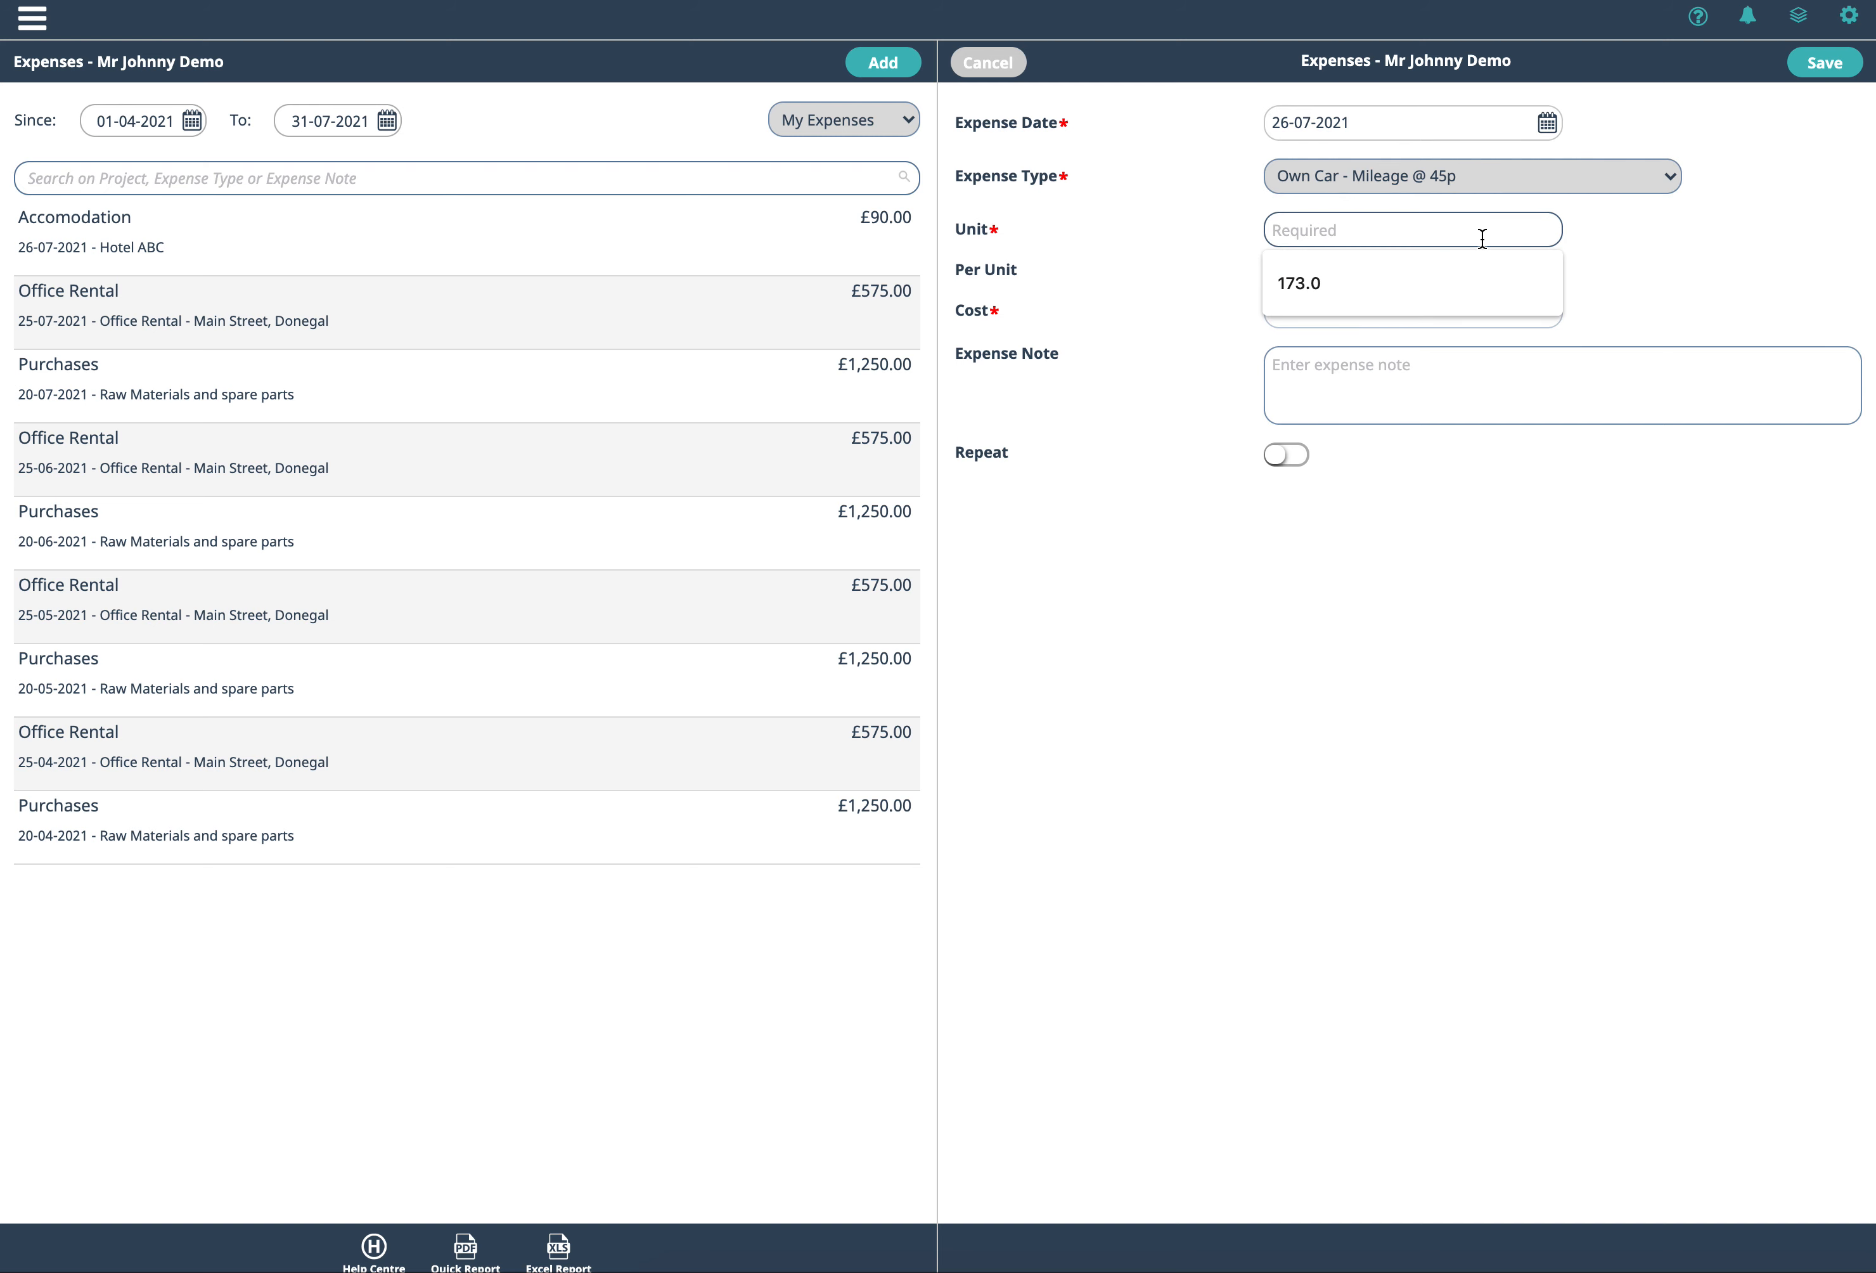
pyautogui.write('182')
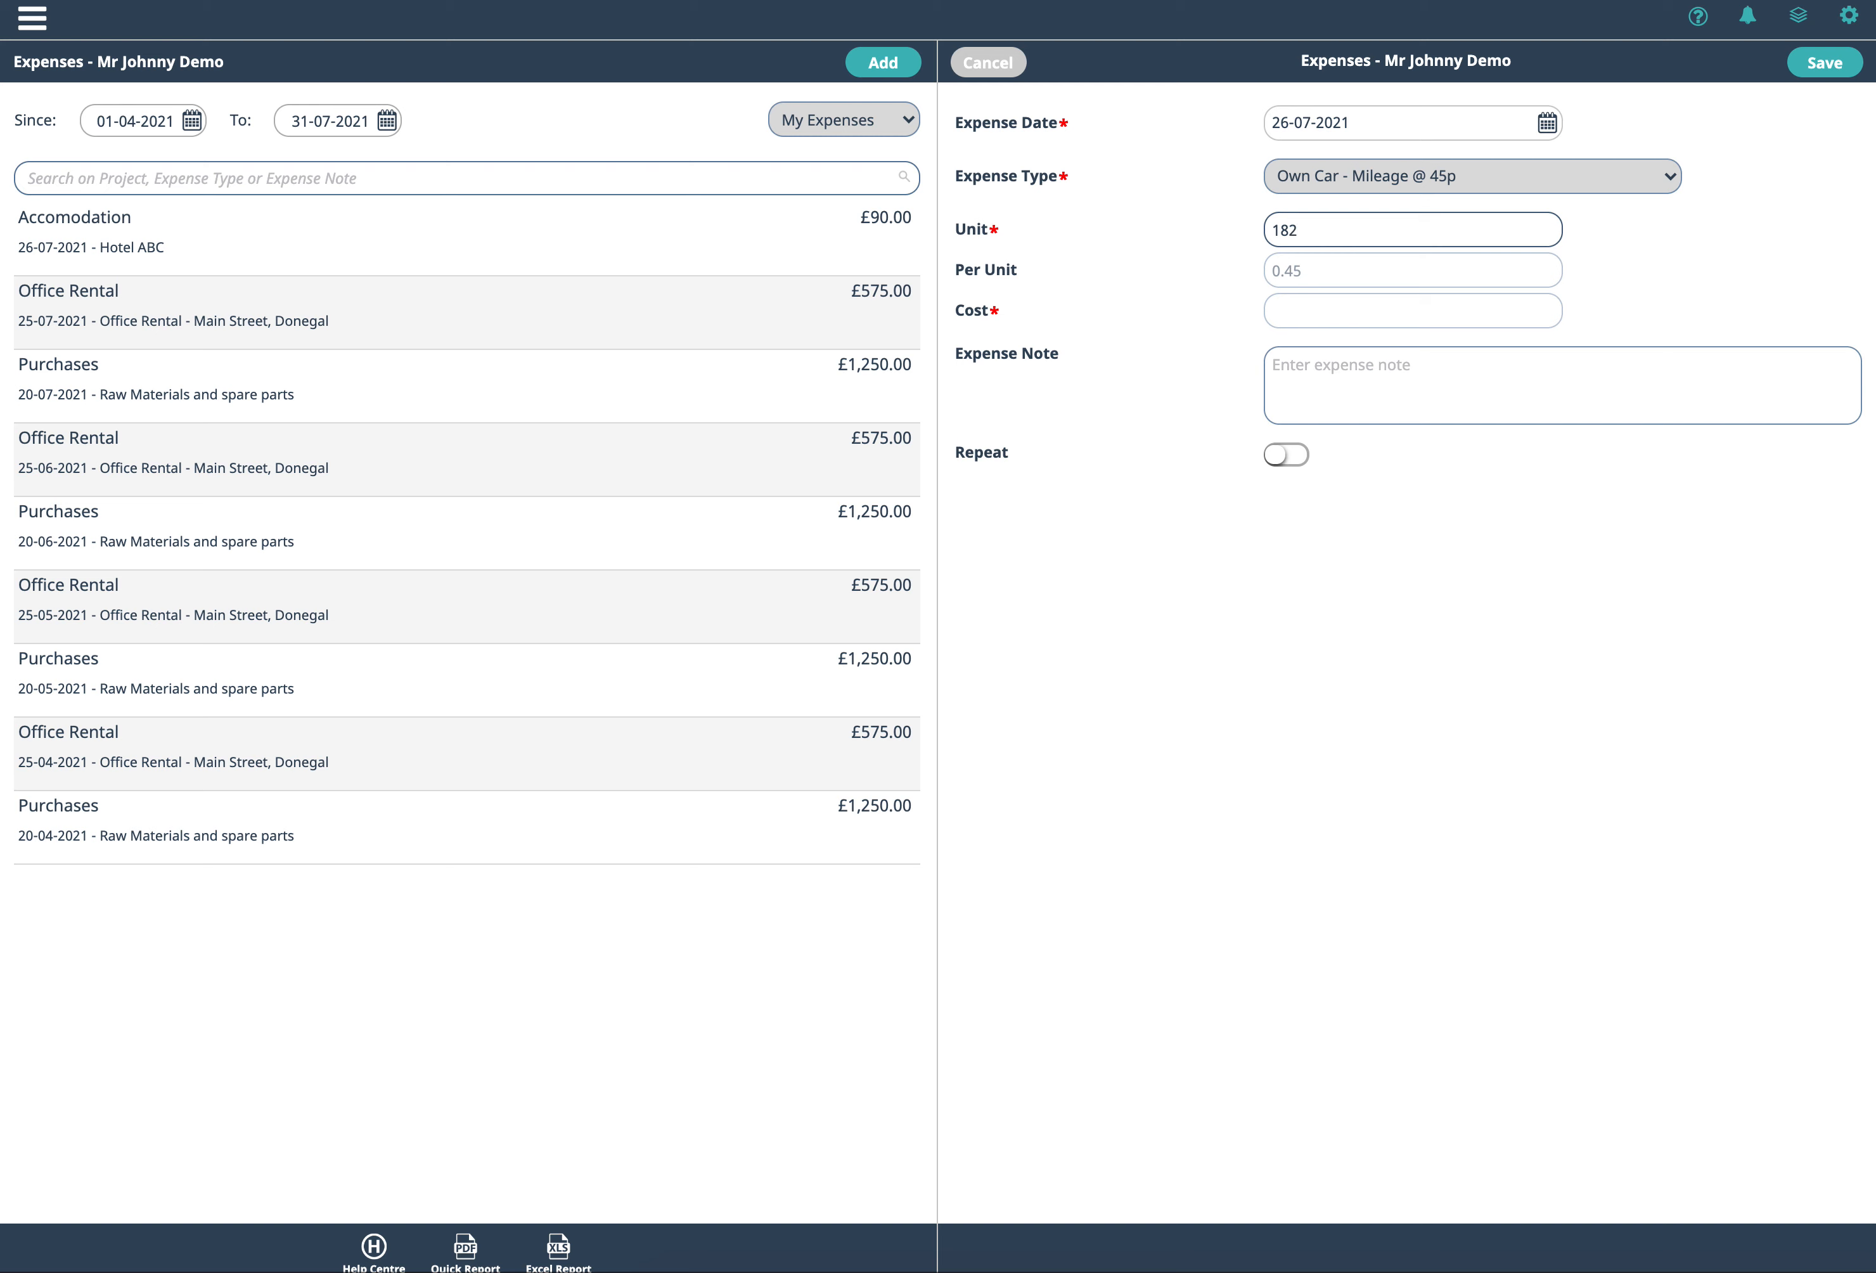
pyautogui.press('Tab')
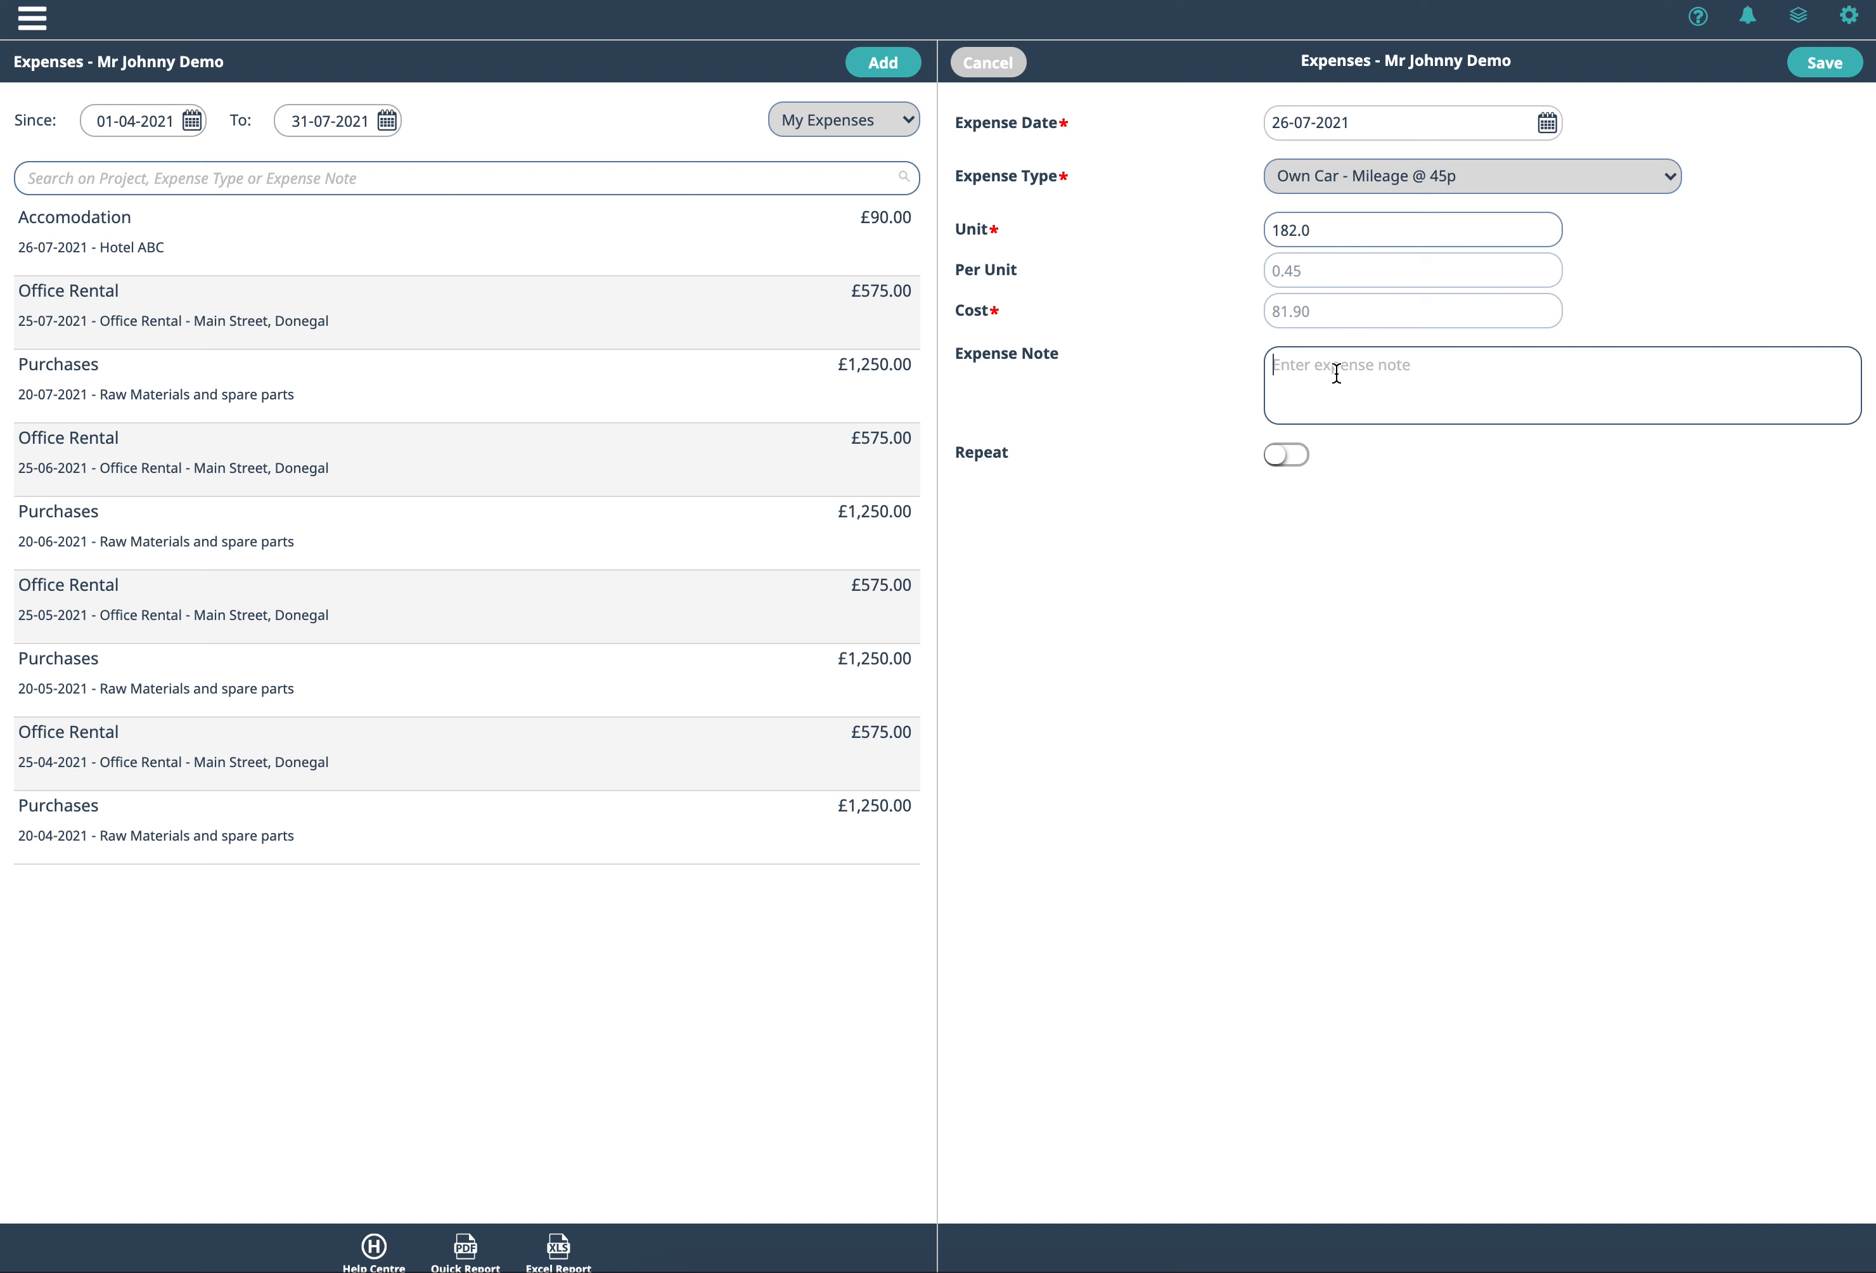
# - Add the note "Journey details A to B" to the mileage expense and save it
pyautogui.write('Journey ')
pyautogui.write('details A')
pyautogui.write(' -')
pyautogui.press('BackSpace')
pyautogui.press('BackSpace')
pyautogui.write('to B')
pyautogui.click(1817, 65)
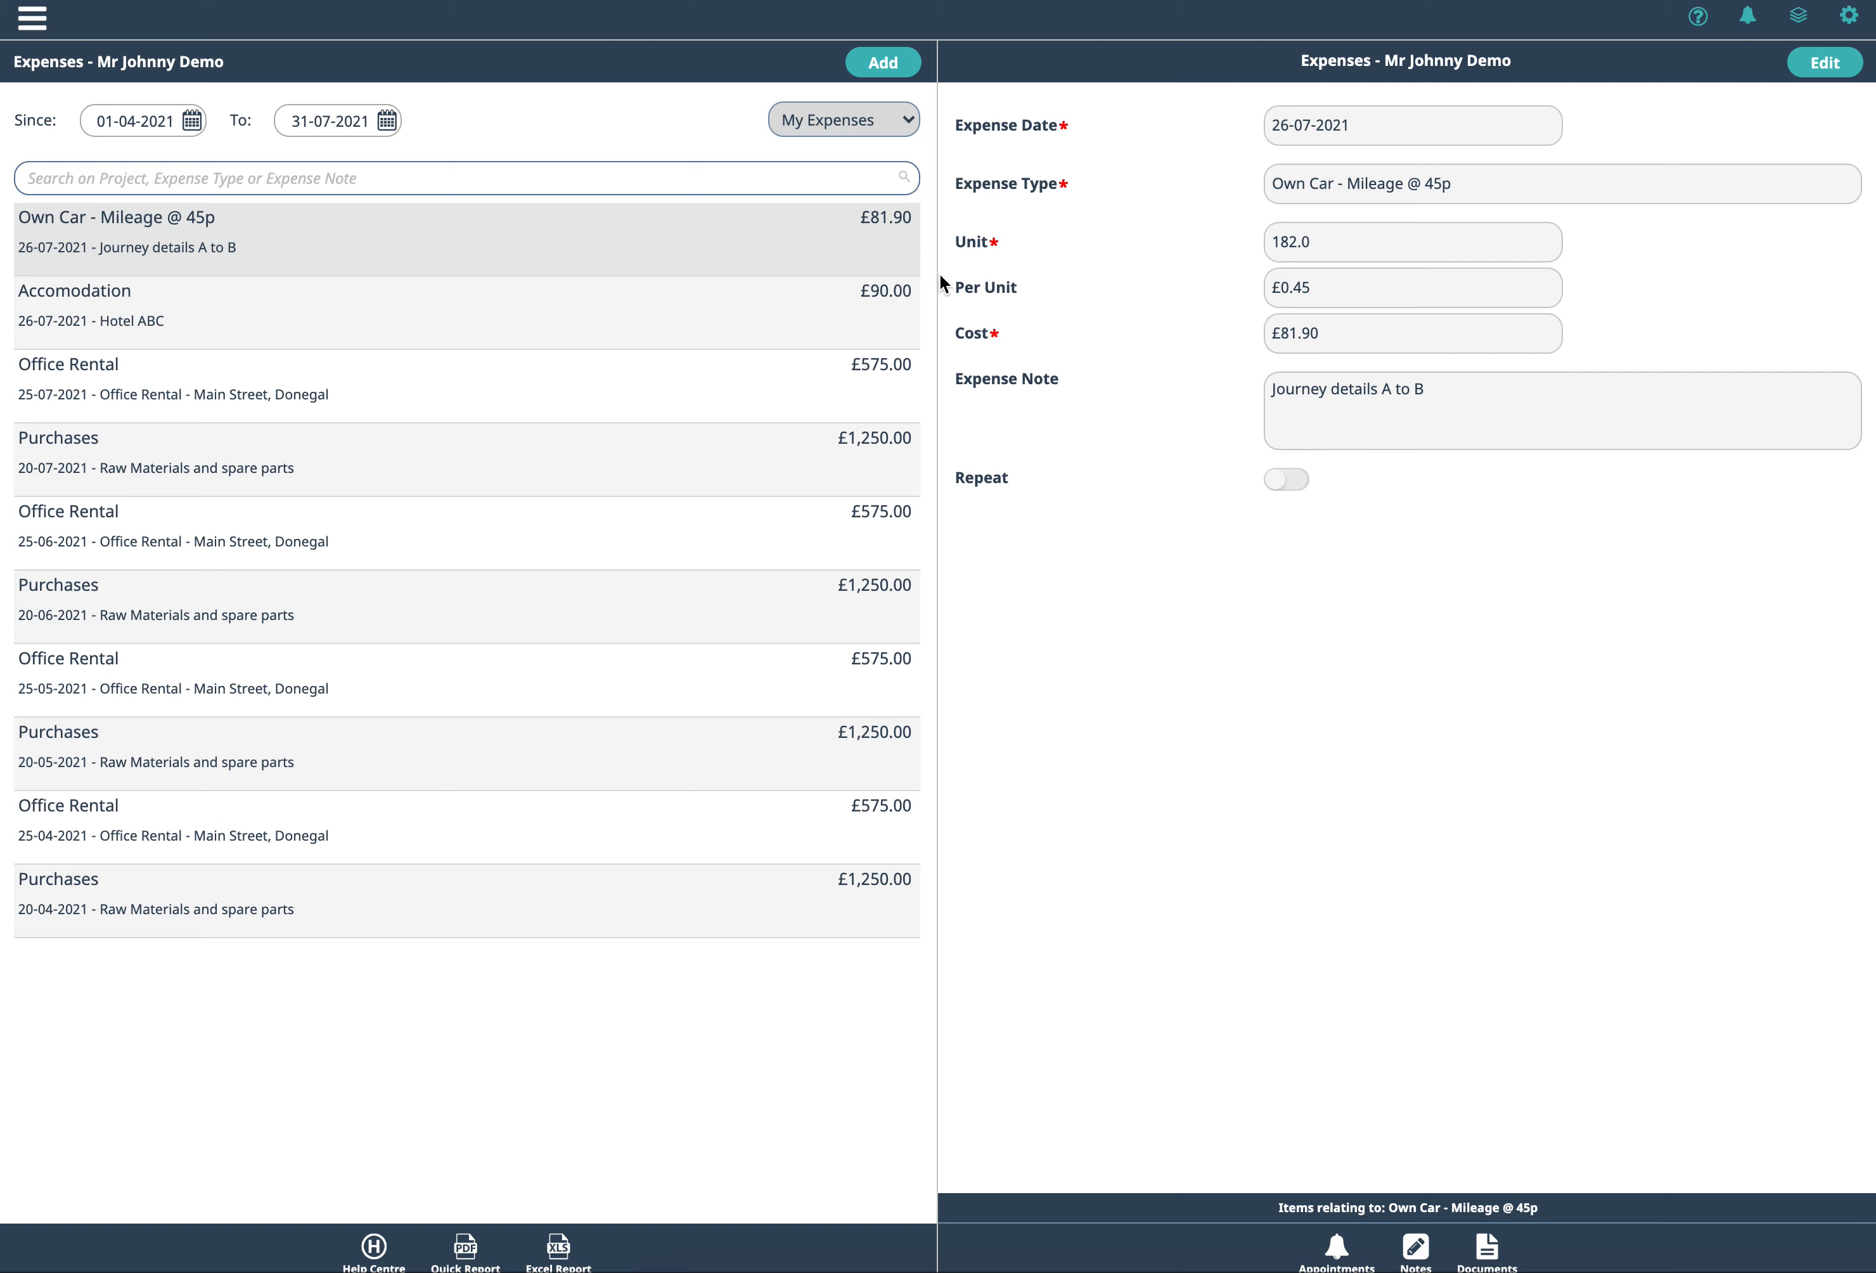
# - From the dashboard, review the individual Jul-21 expenses and the 2021 financial quick report, returning to the financial overview
pyautogui.click(31, 18)
pyautogui.click(55, 68)
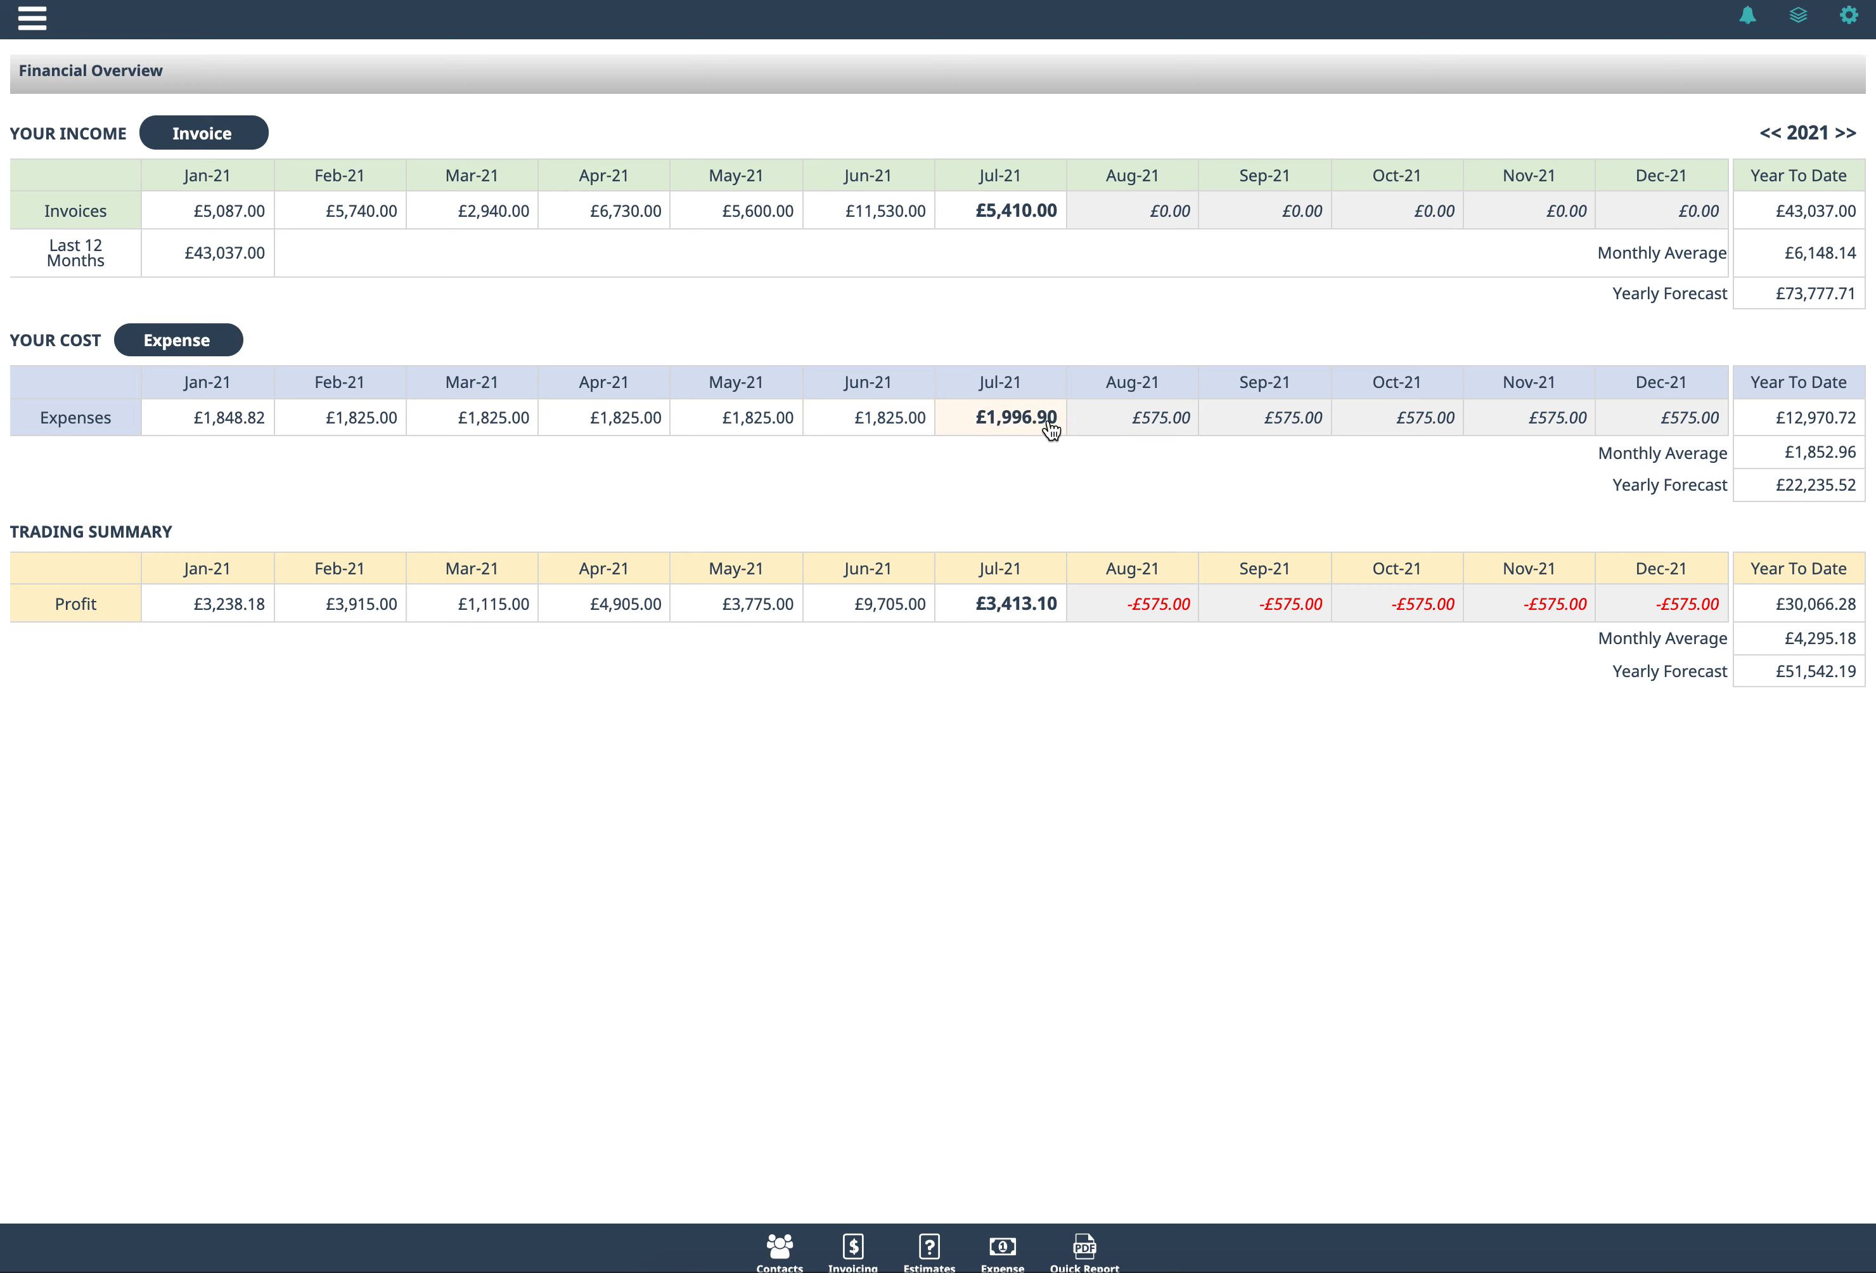
pyautogui.click(1014, 420)
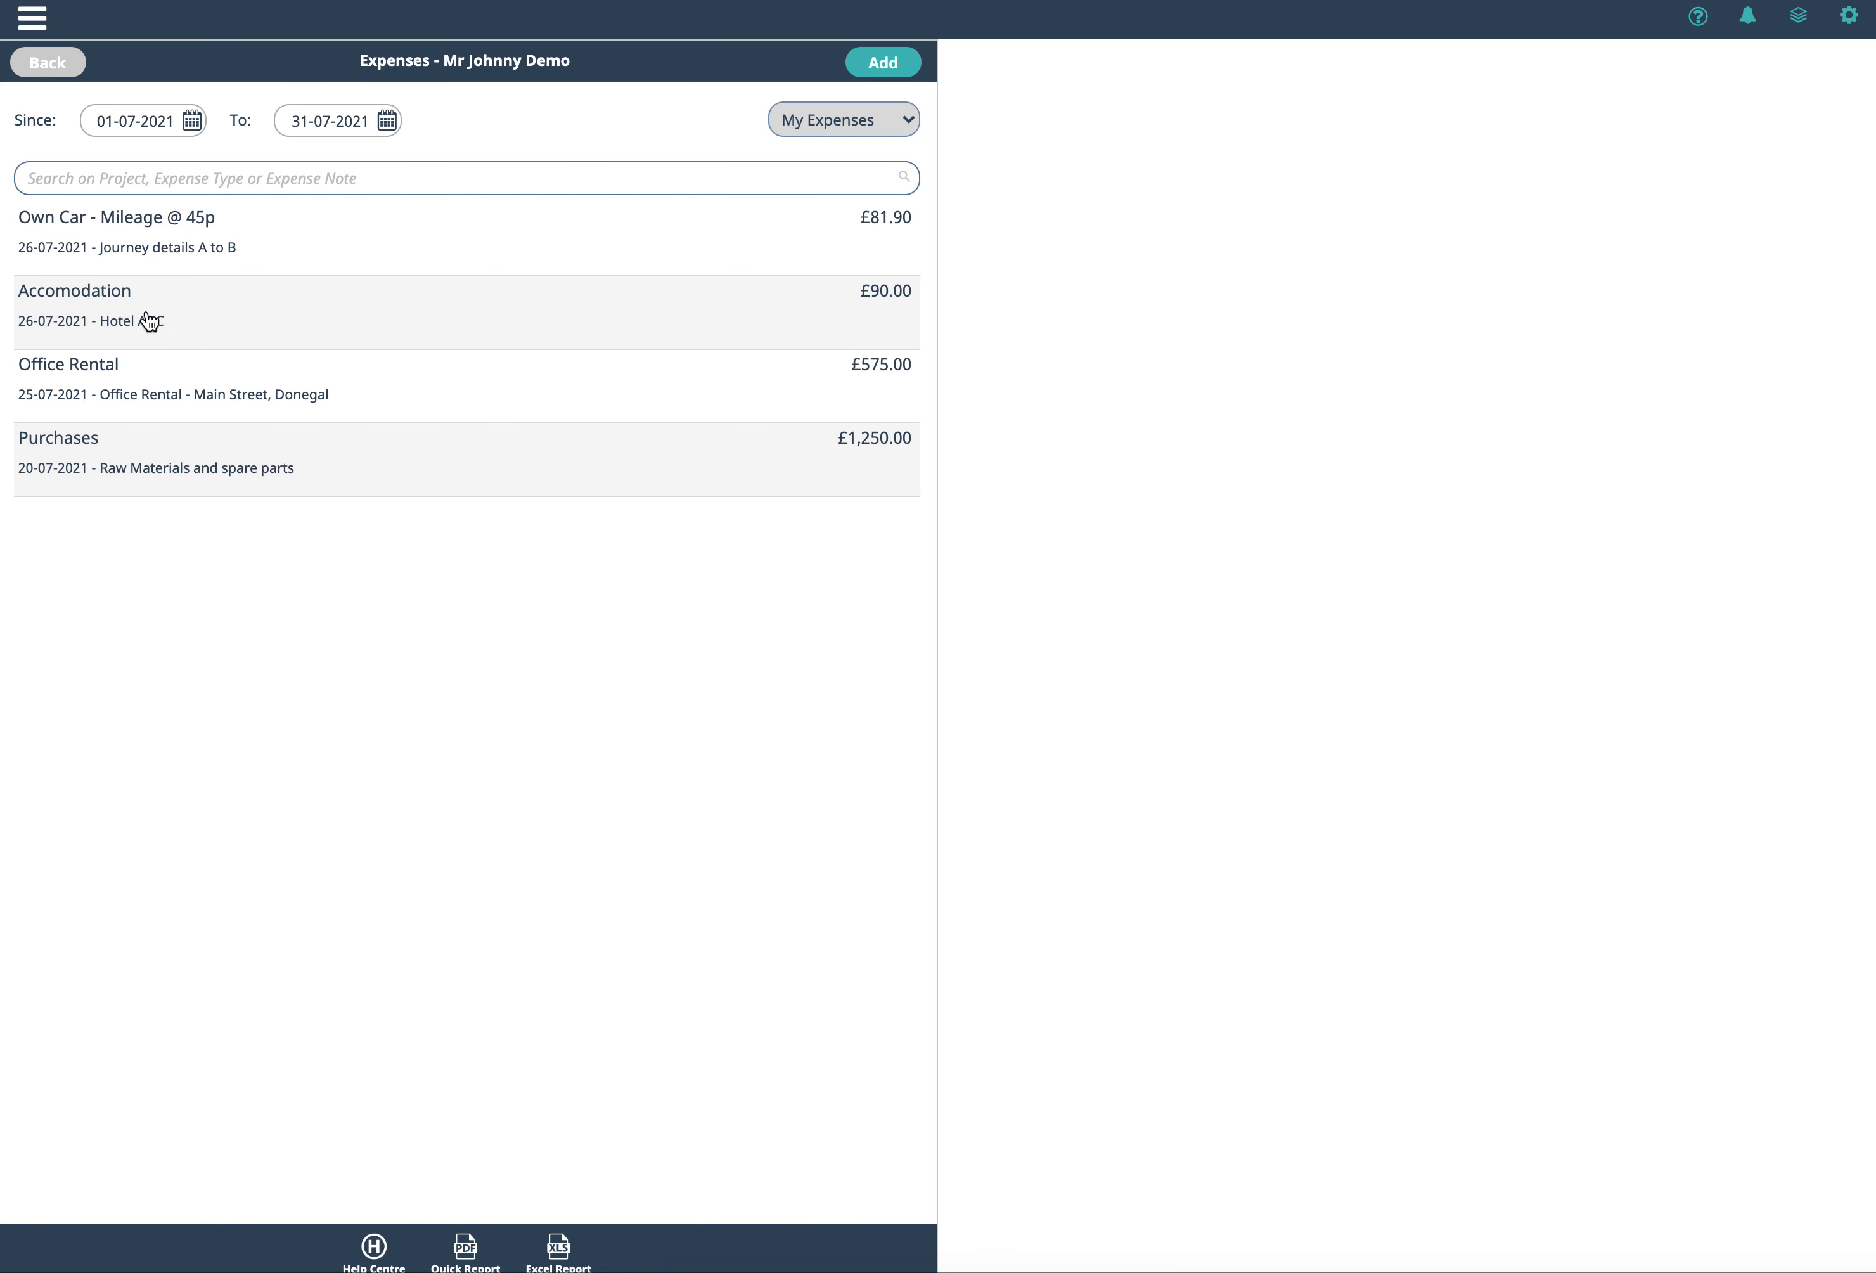
pyautogui.click(61, 65)
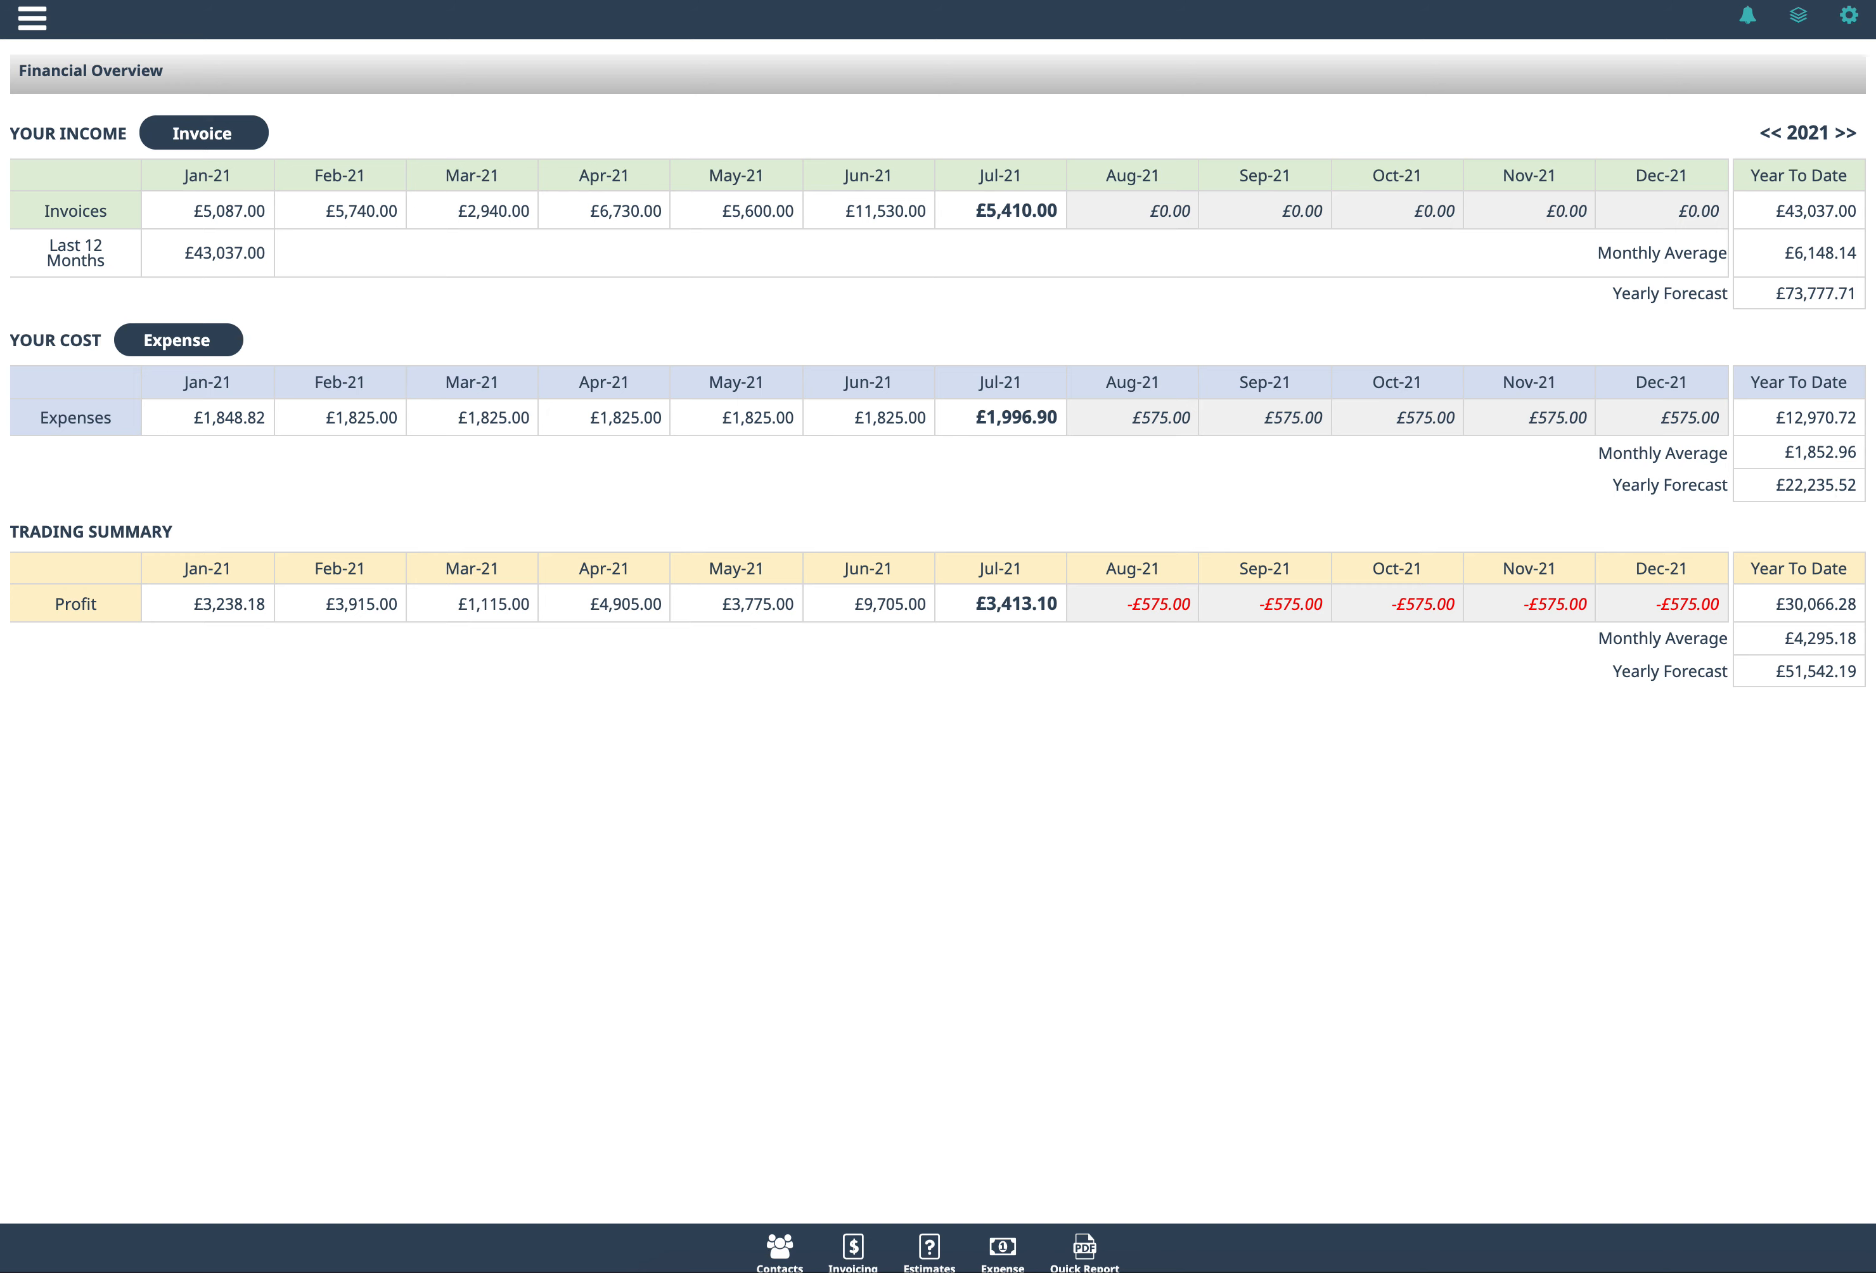
pyautogui.click(1088, 1249)
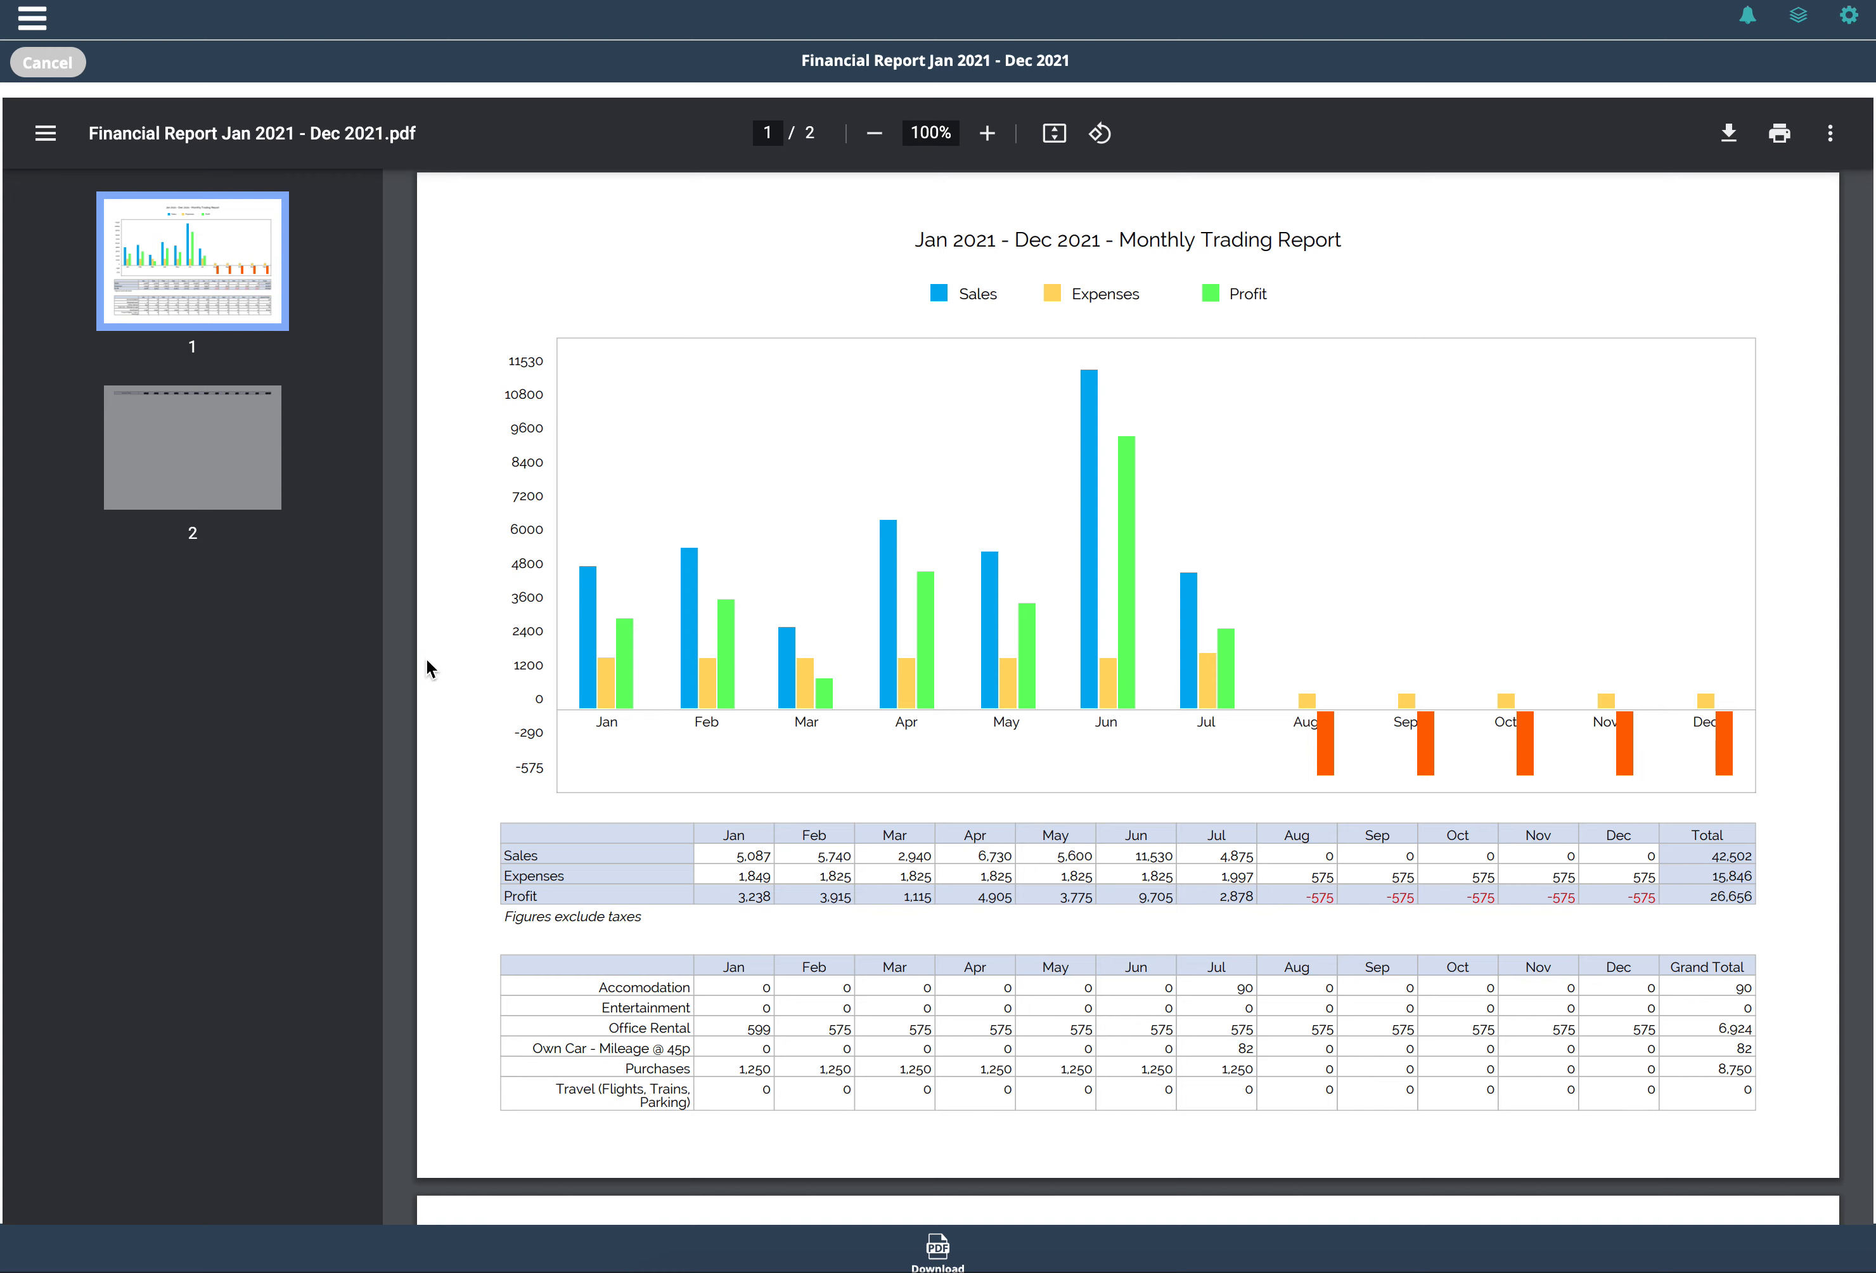
pyautogui.click(70, 59)
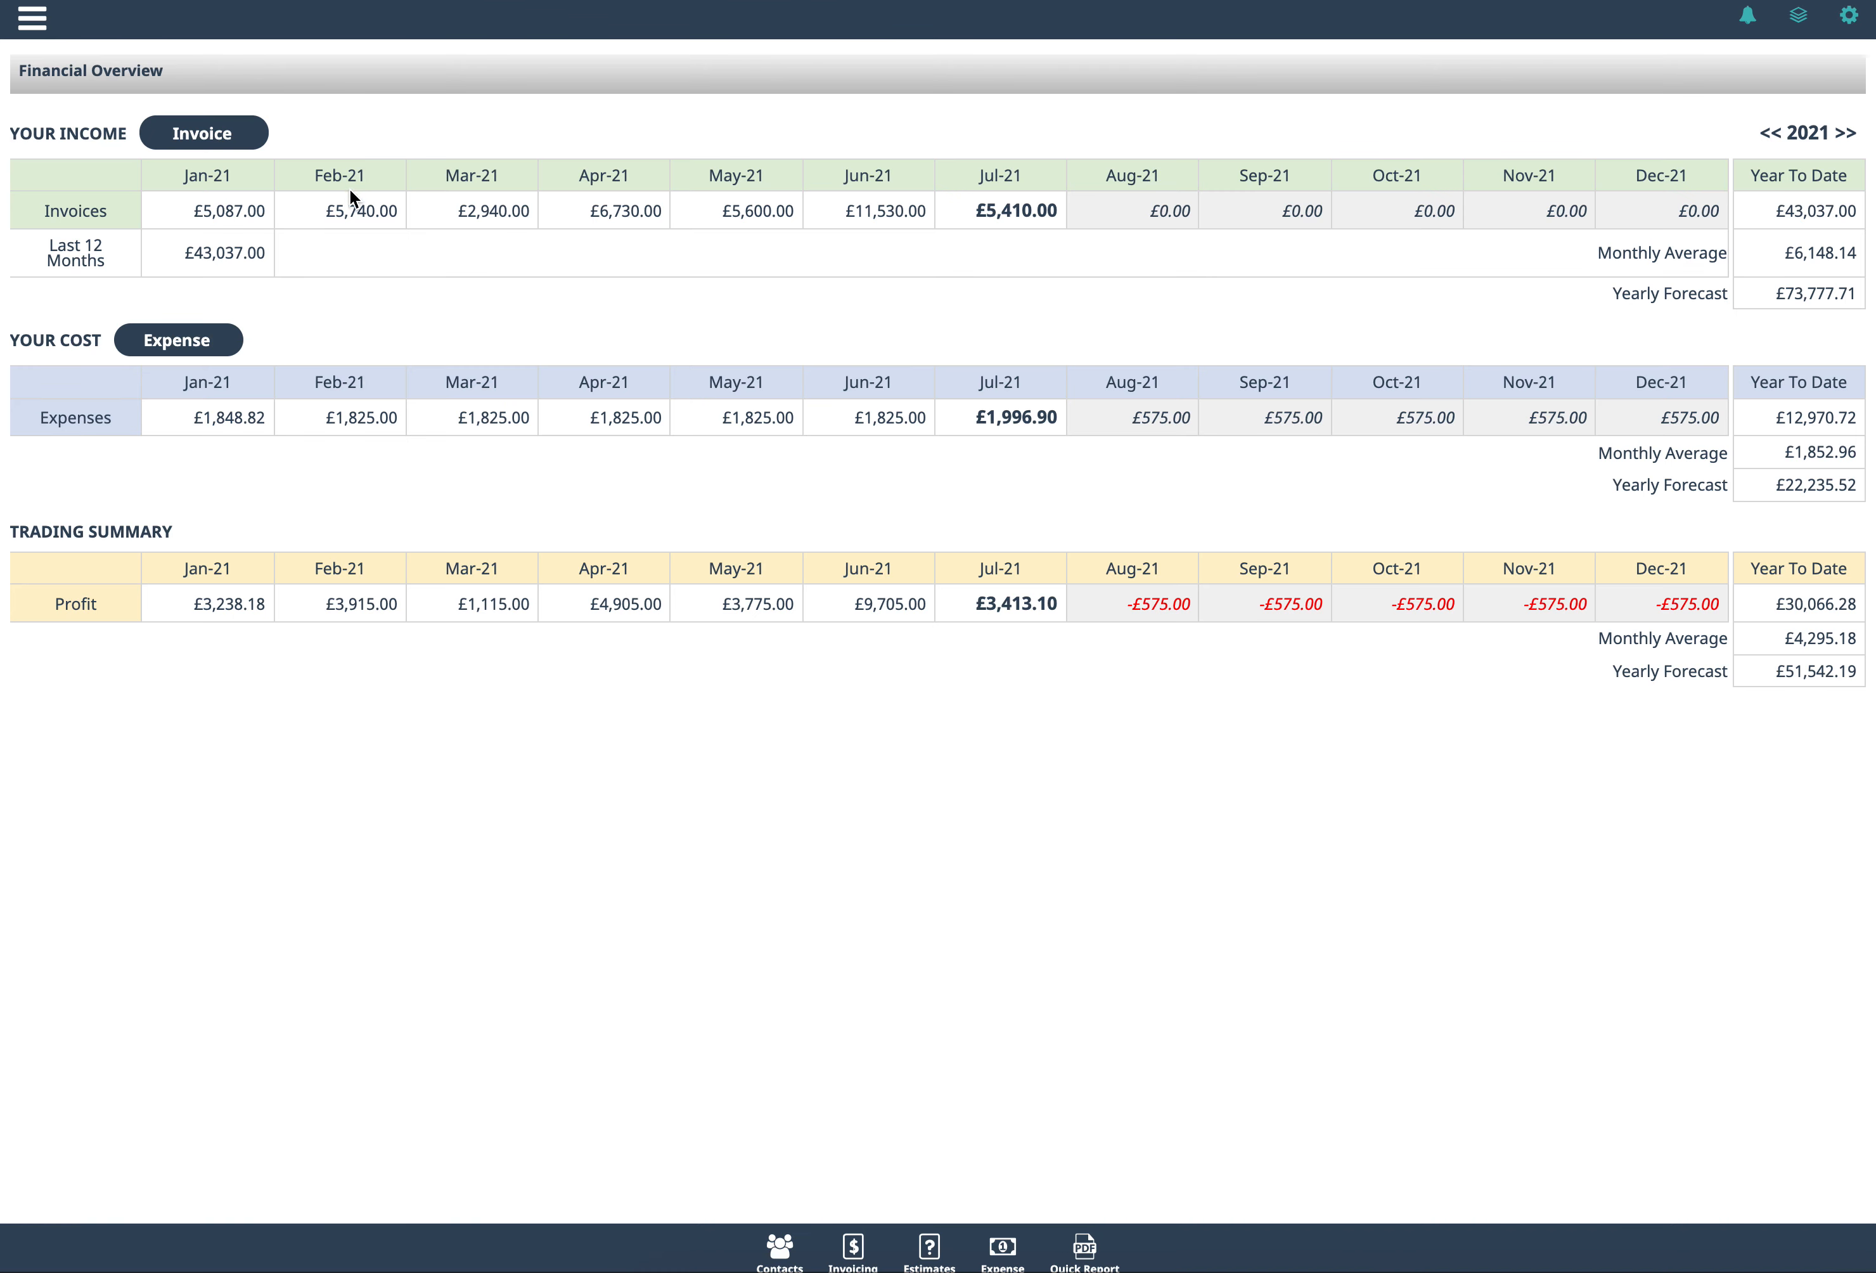
# - Examine the editable settings of the Accomodation expense type and leave them without saving
pyautogui.click(43, 29)
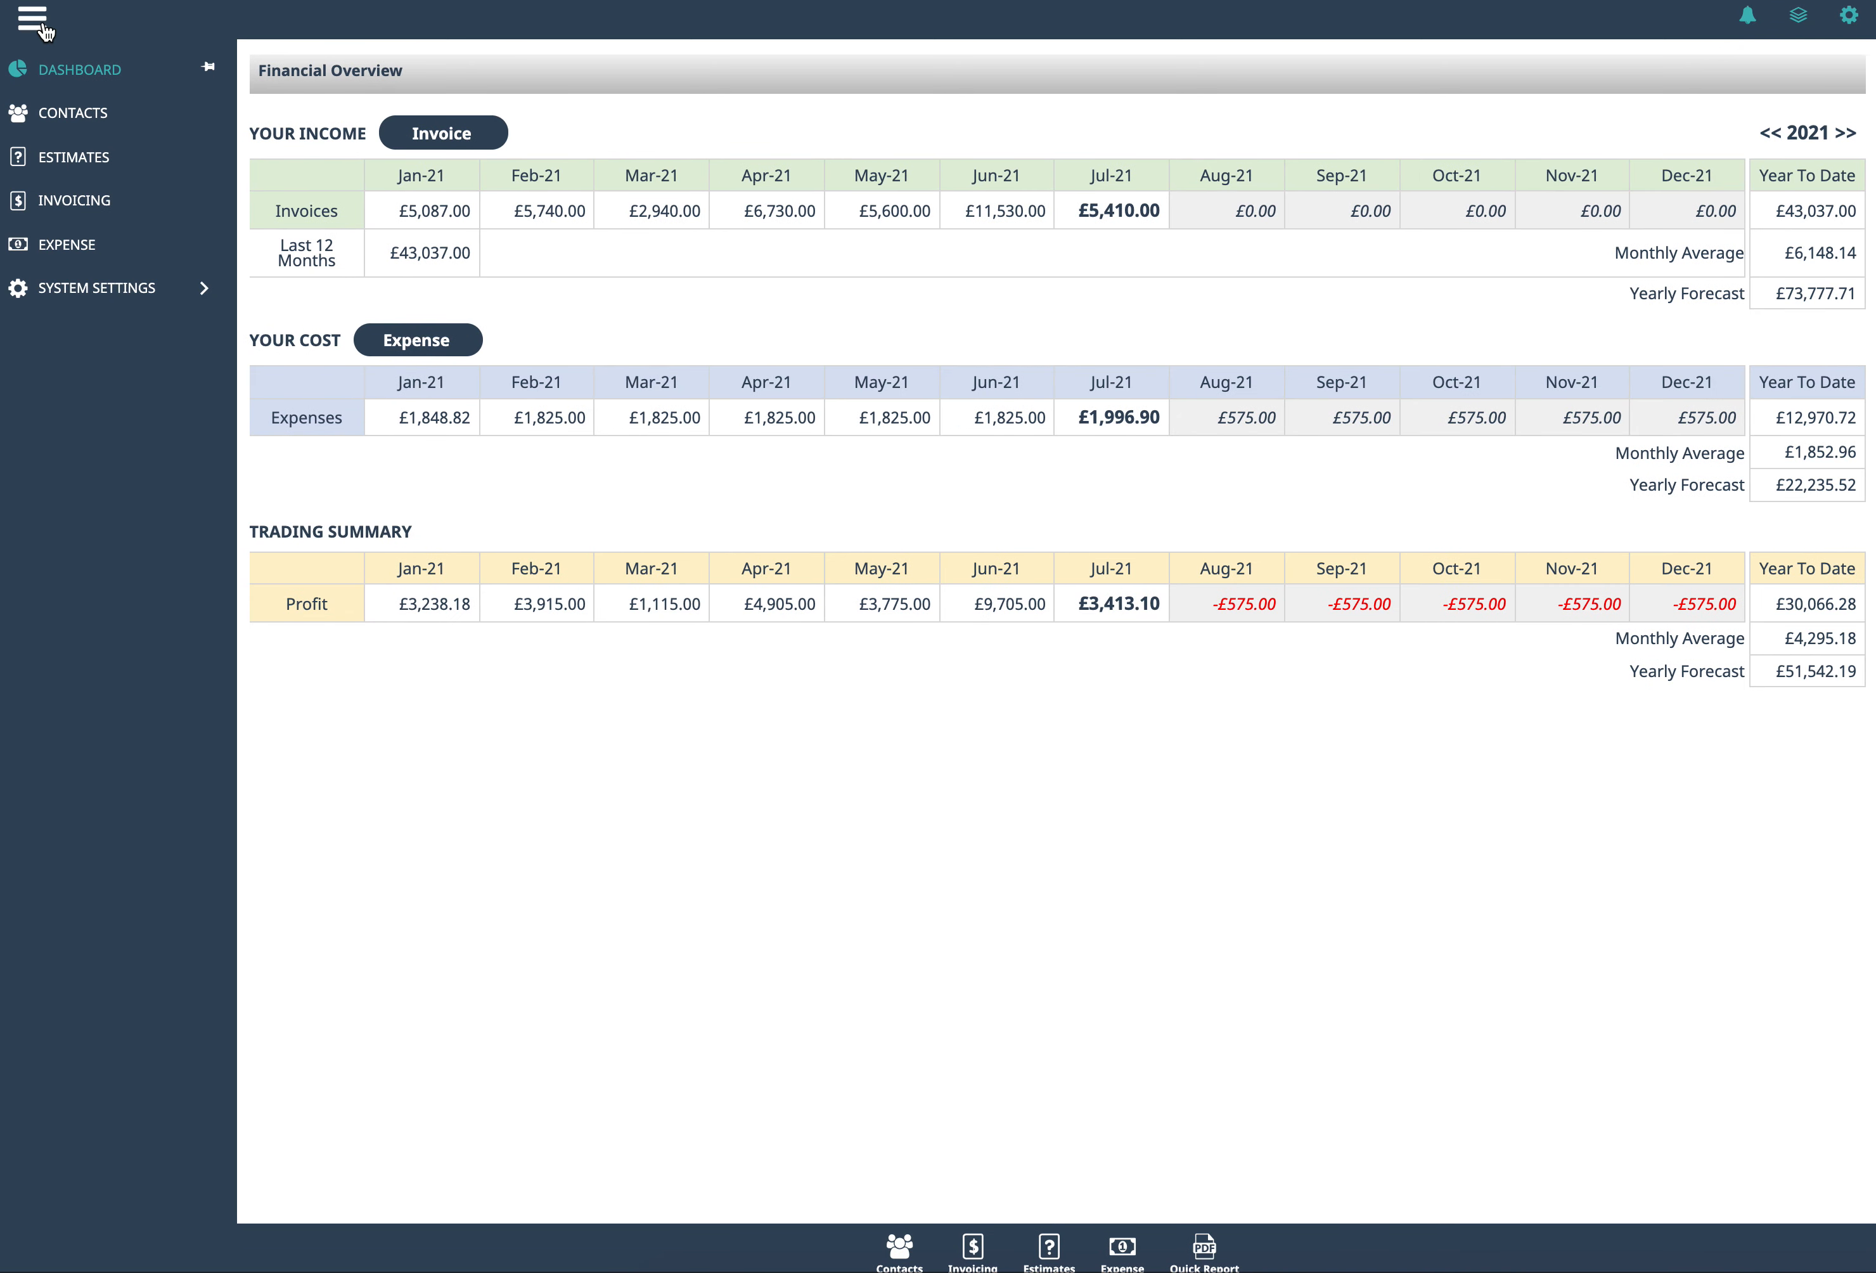
pyautogui.click(98, 291)
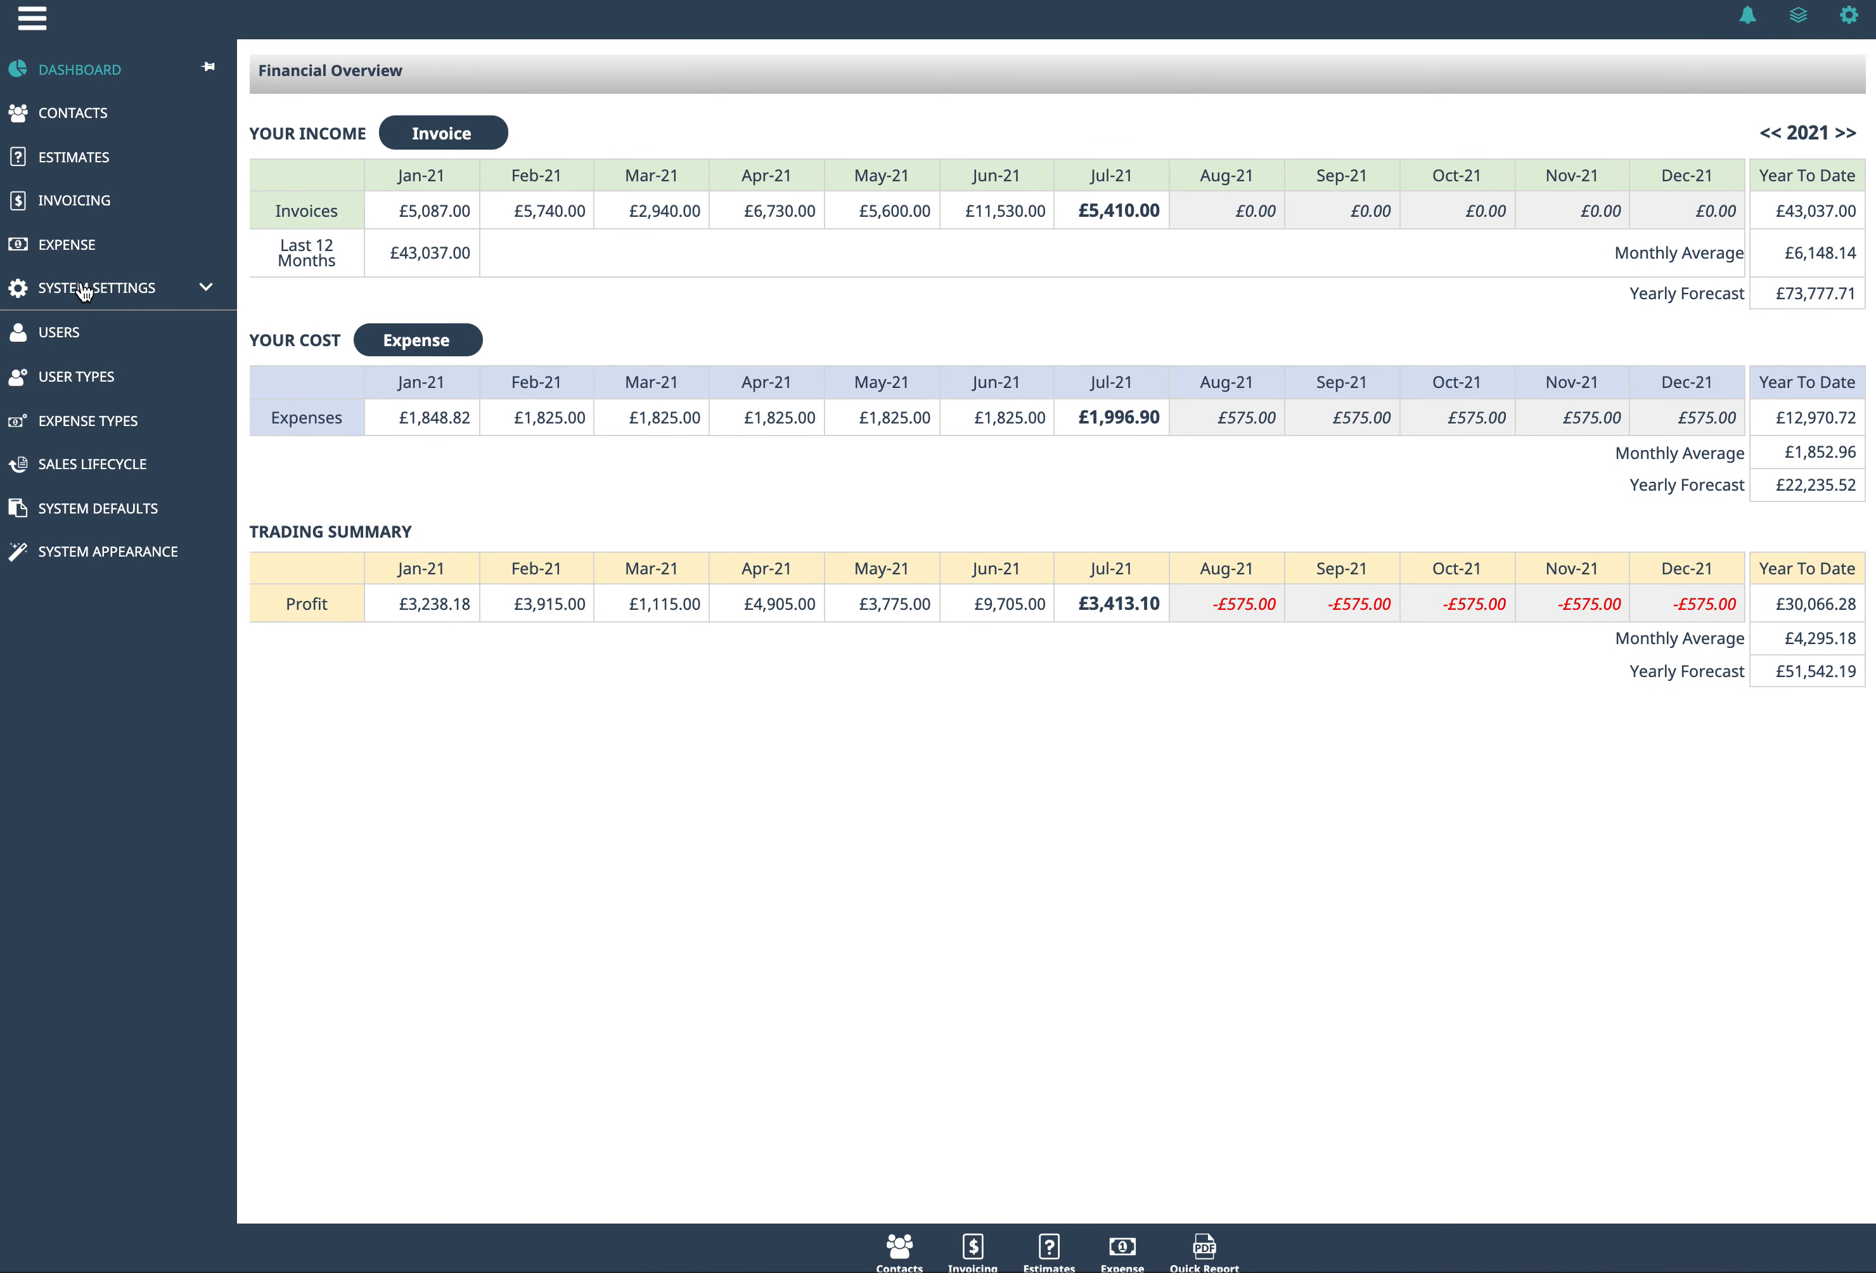
pyautogui.click(118, 423)
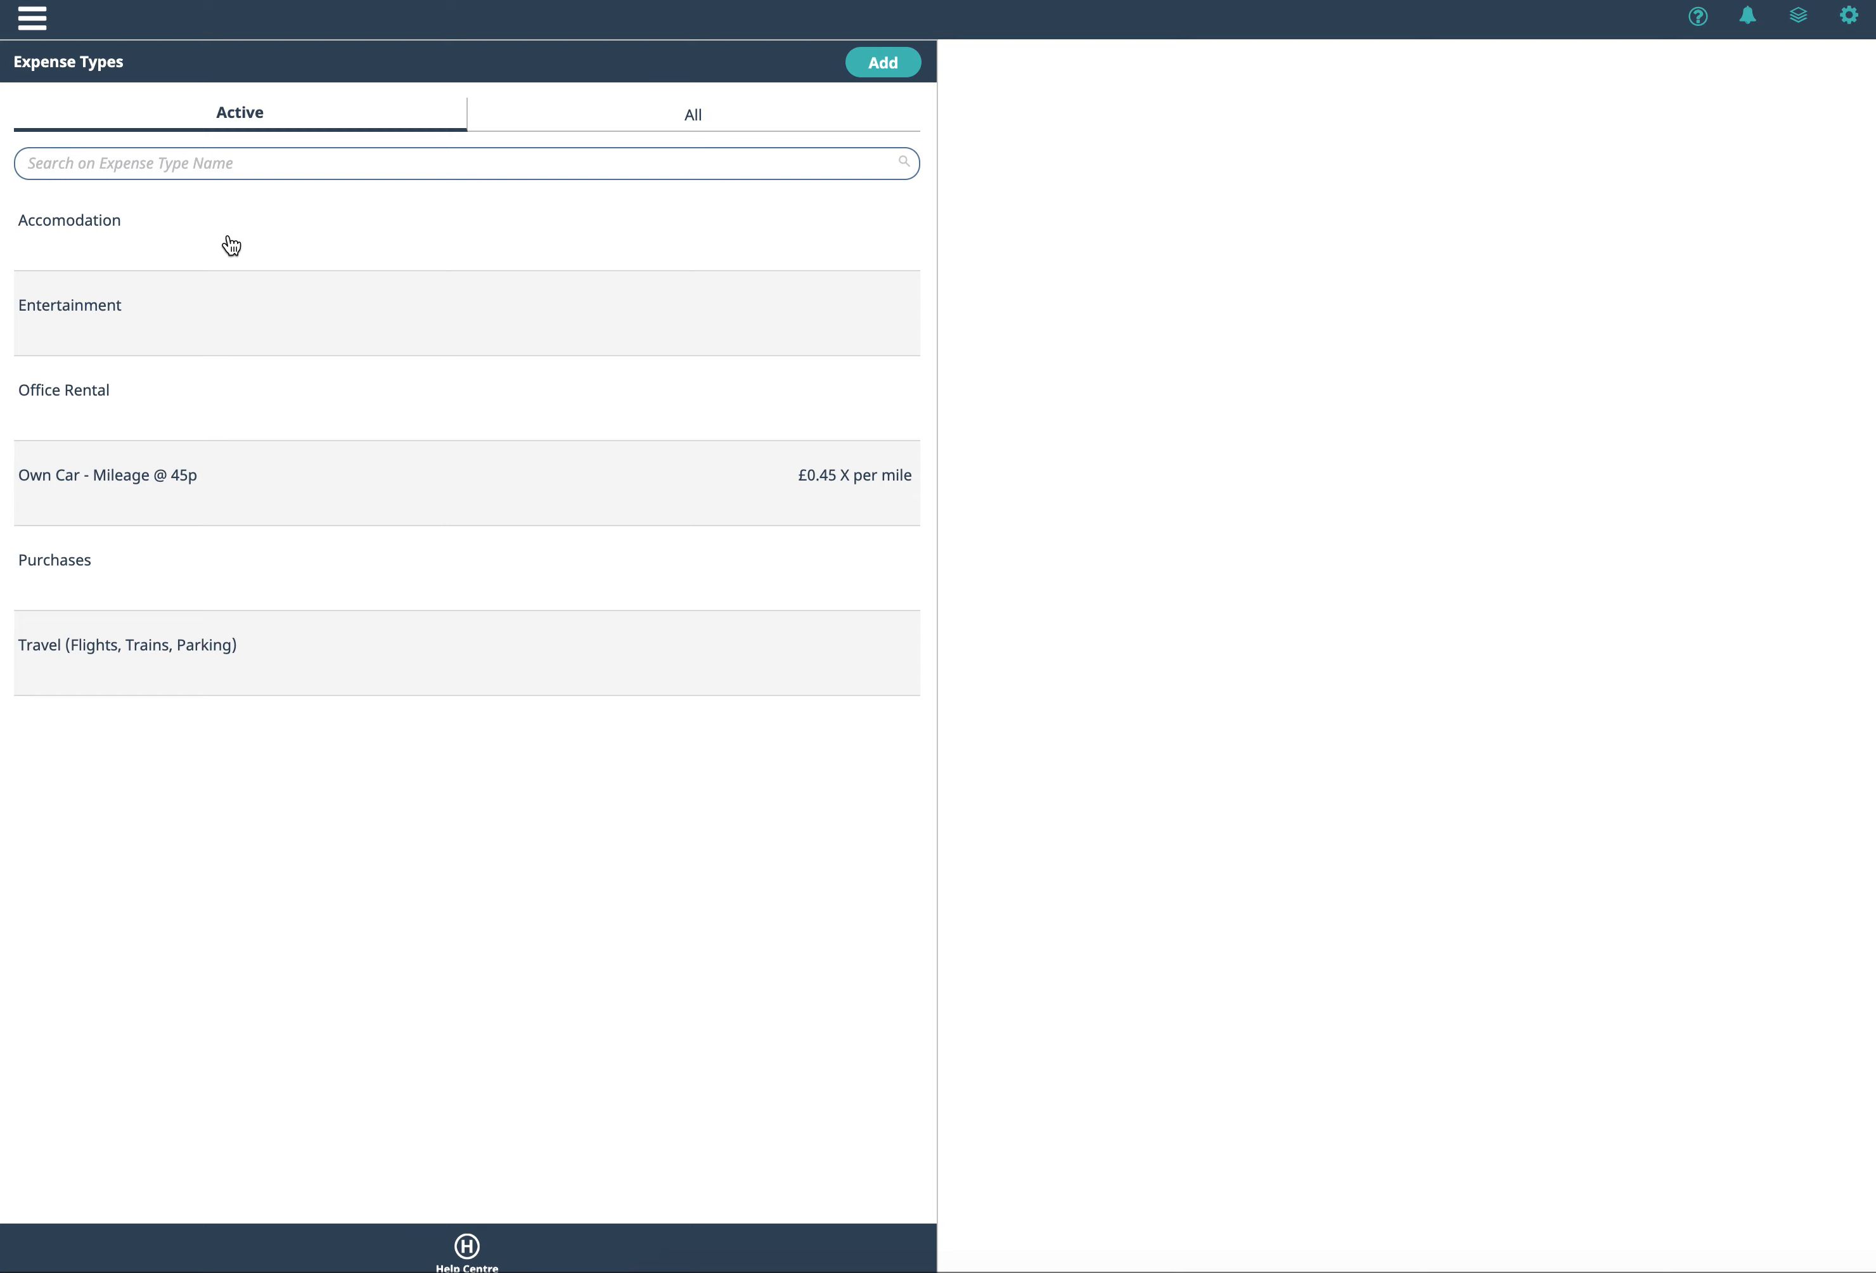
pyautogui.click(168, 254)
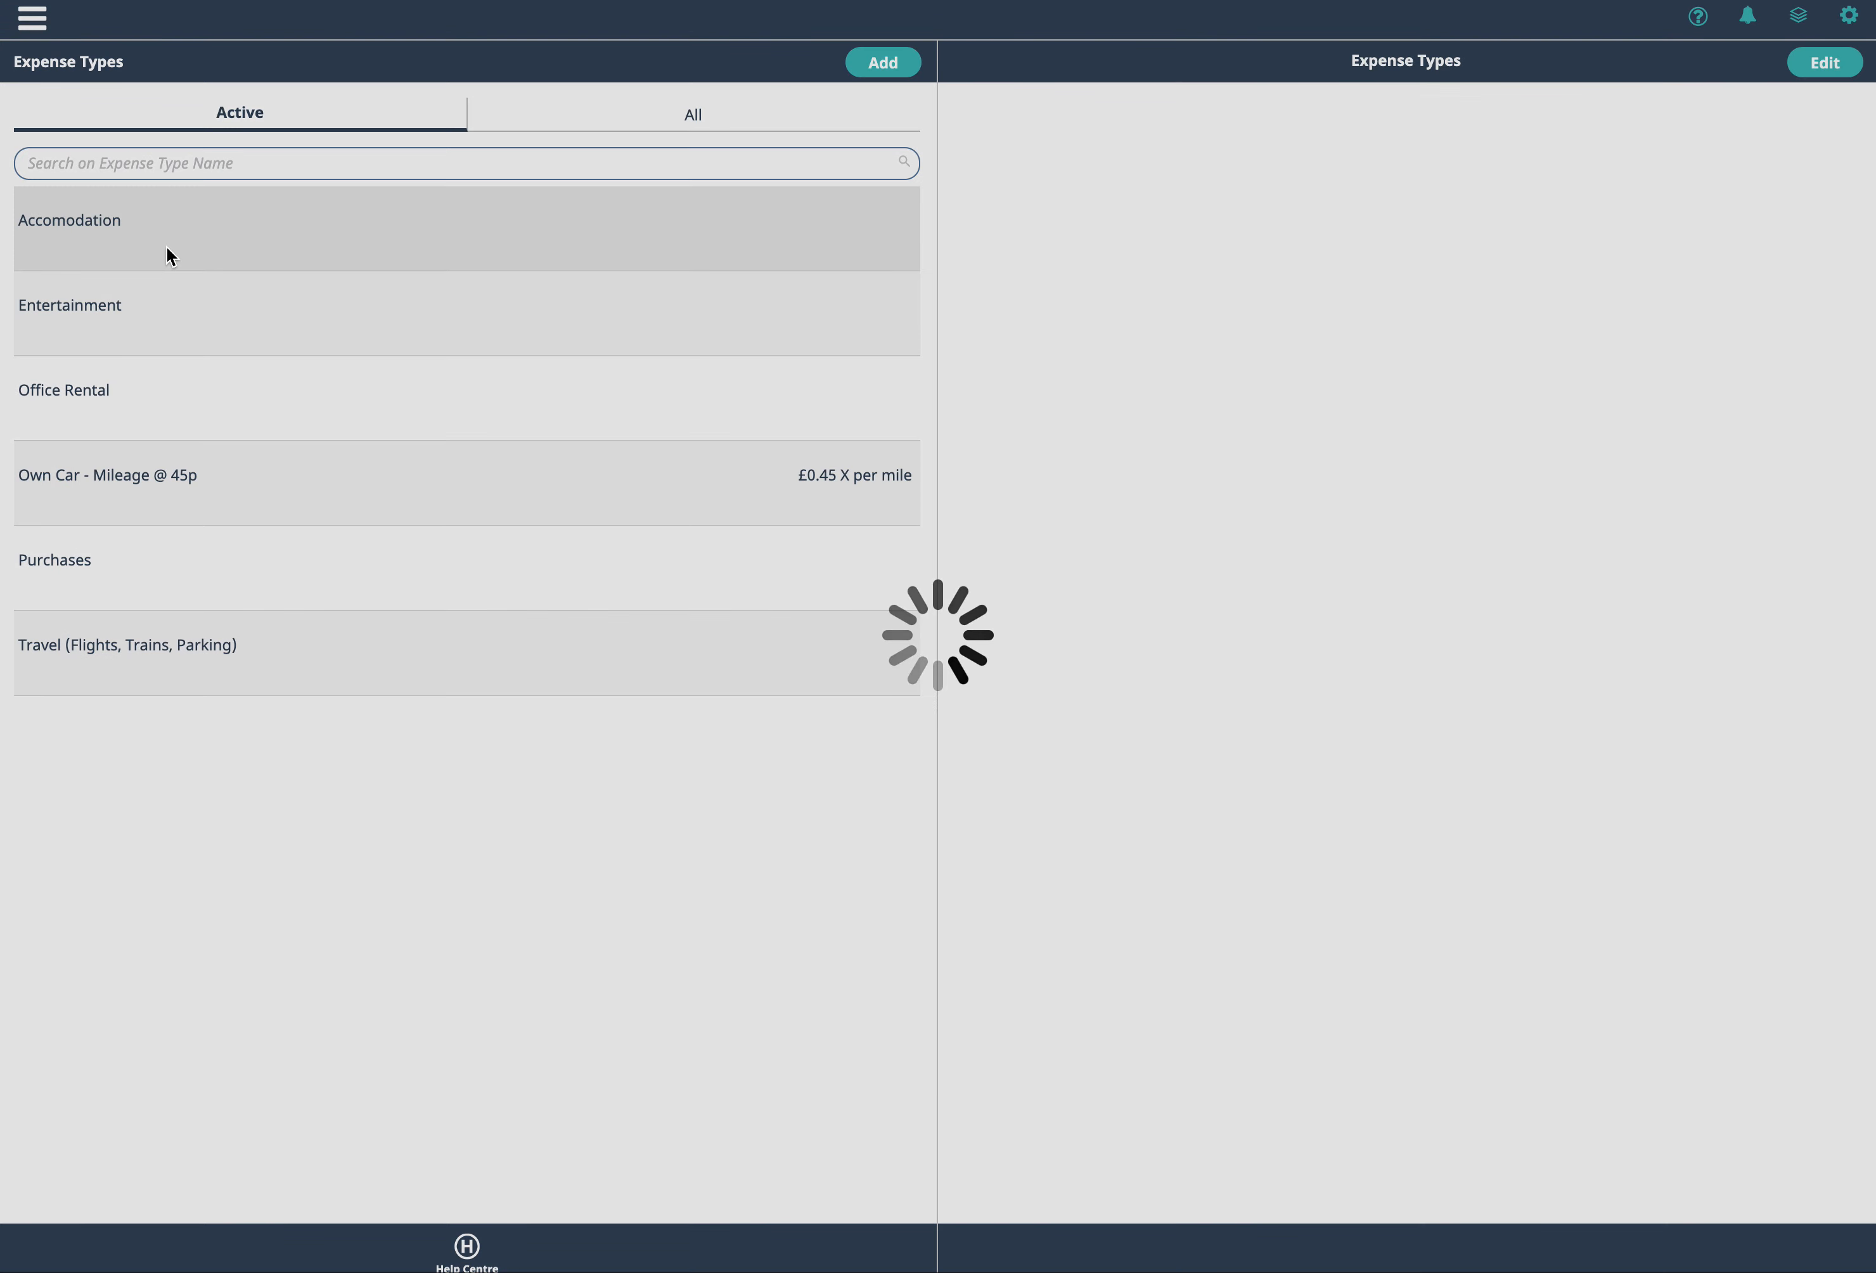
pyautogui.click(1817, 65)
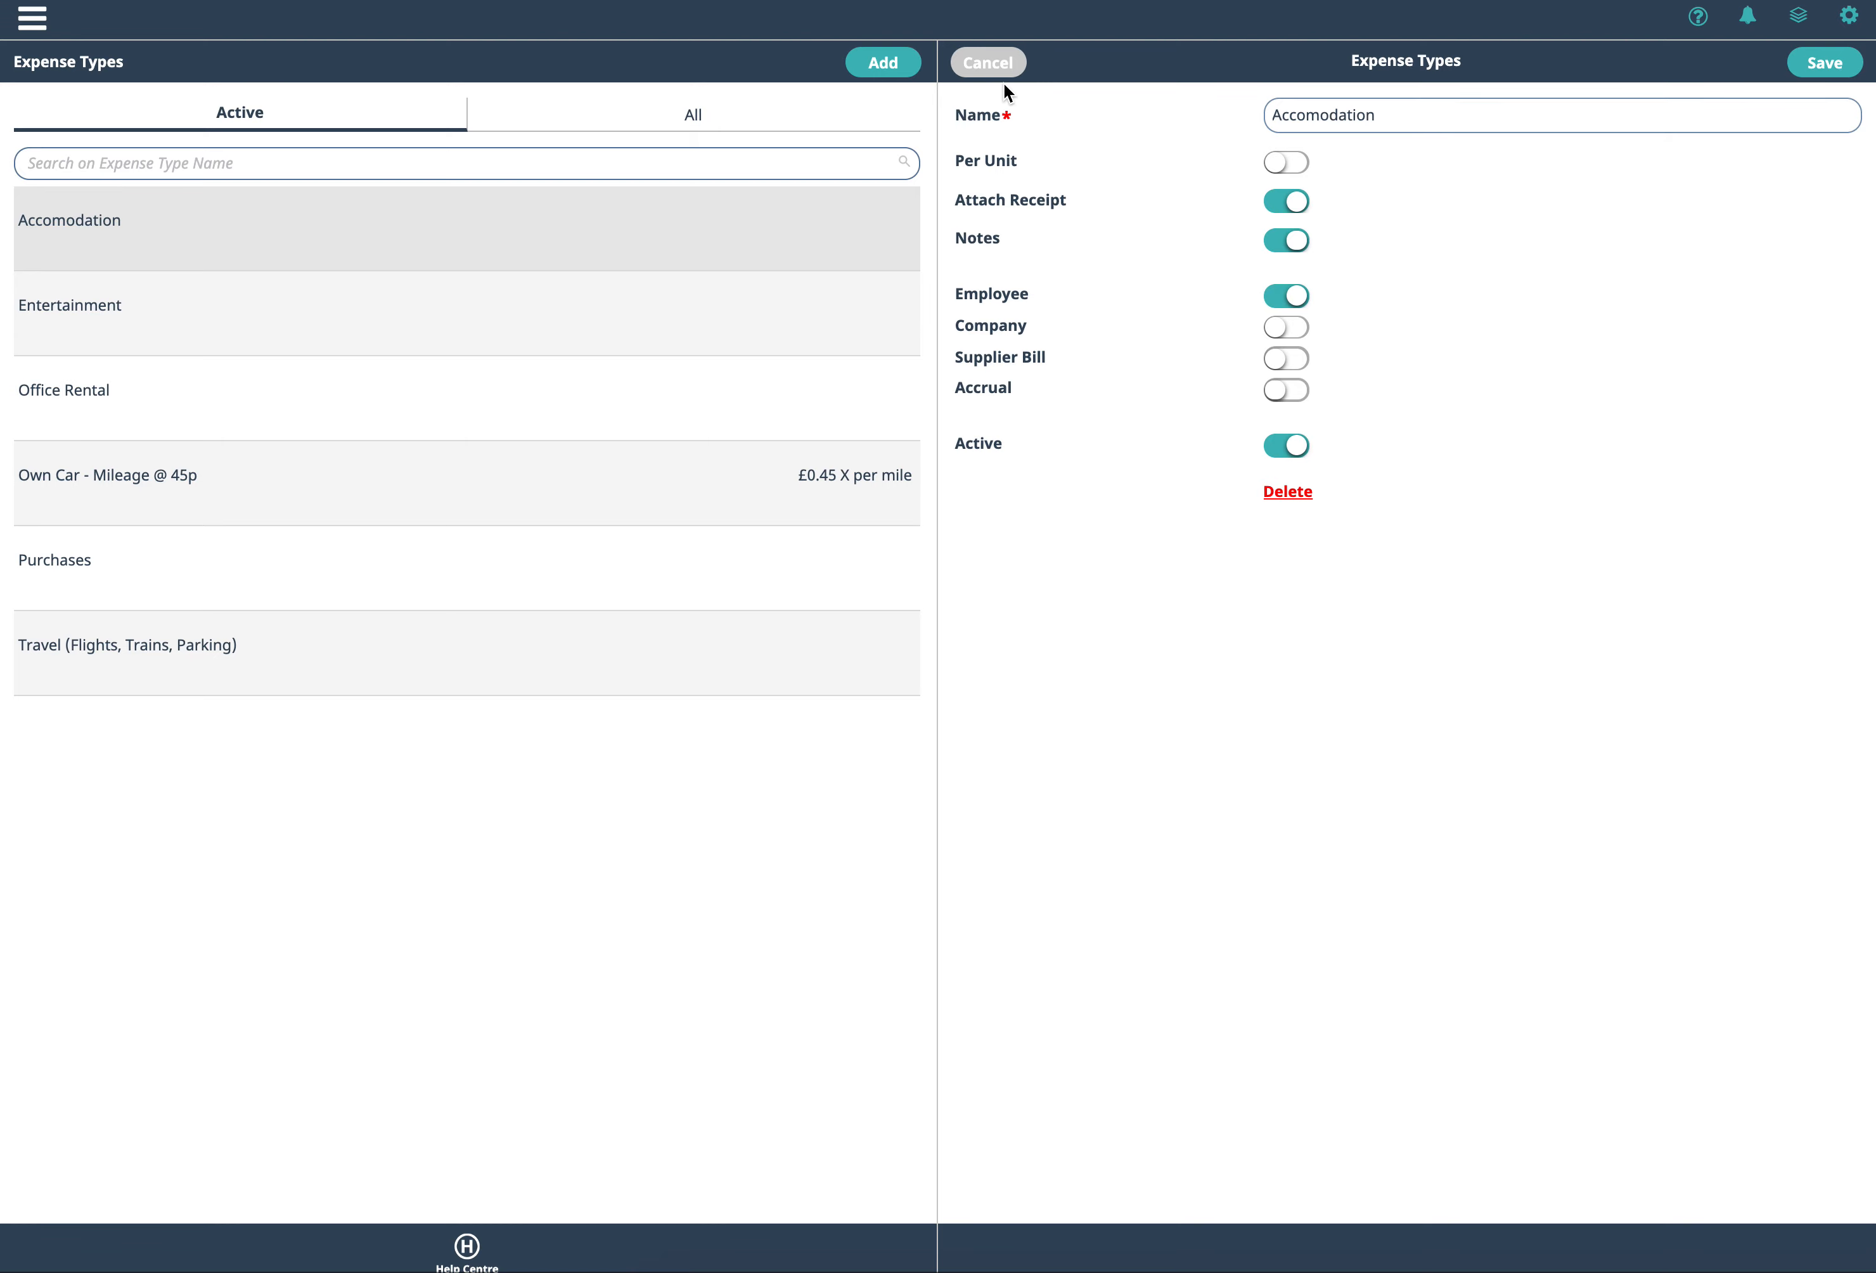
pyautogui.click(986, 61)
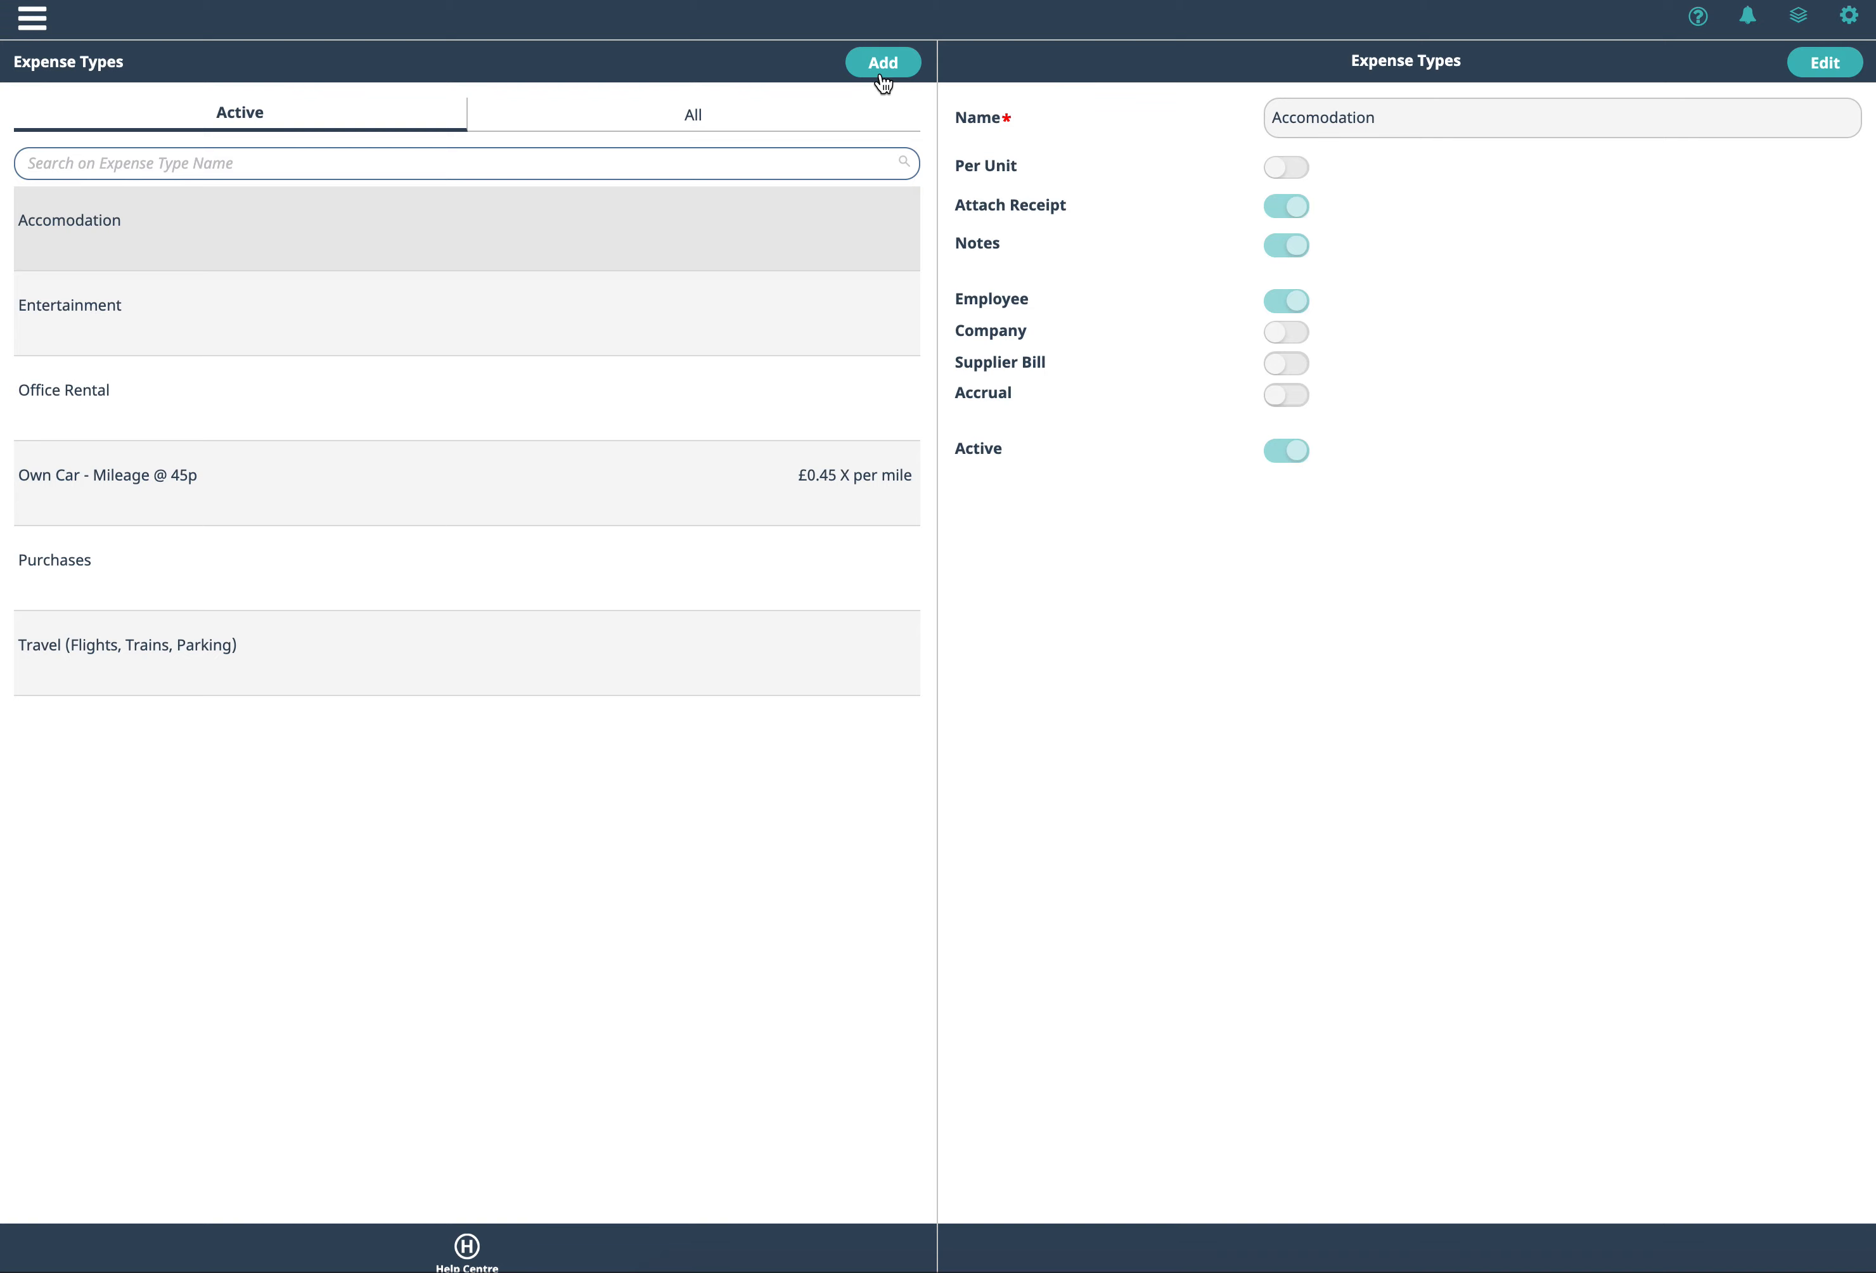
# - Examine the settings for a new expense type, including the Per Unit multiplier fields and the Company option, and discard it without saving
pyautogui.click(883, 72)
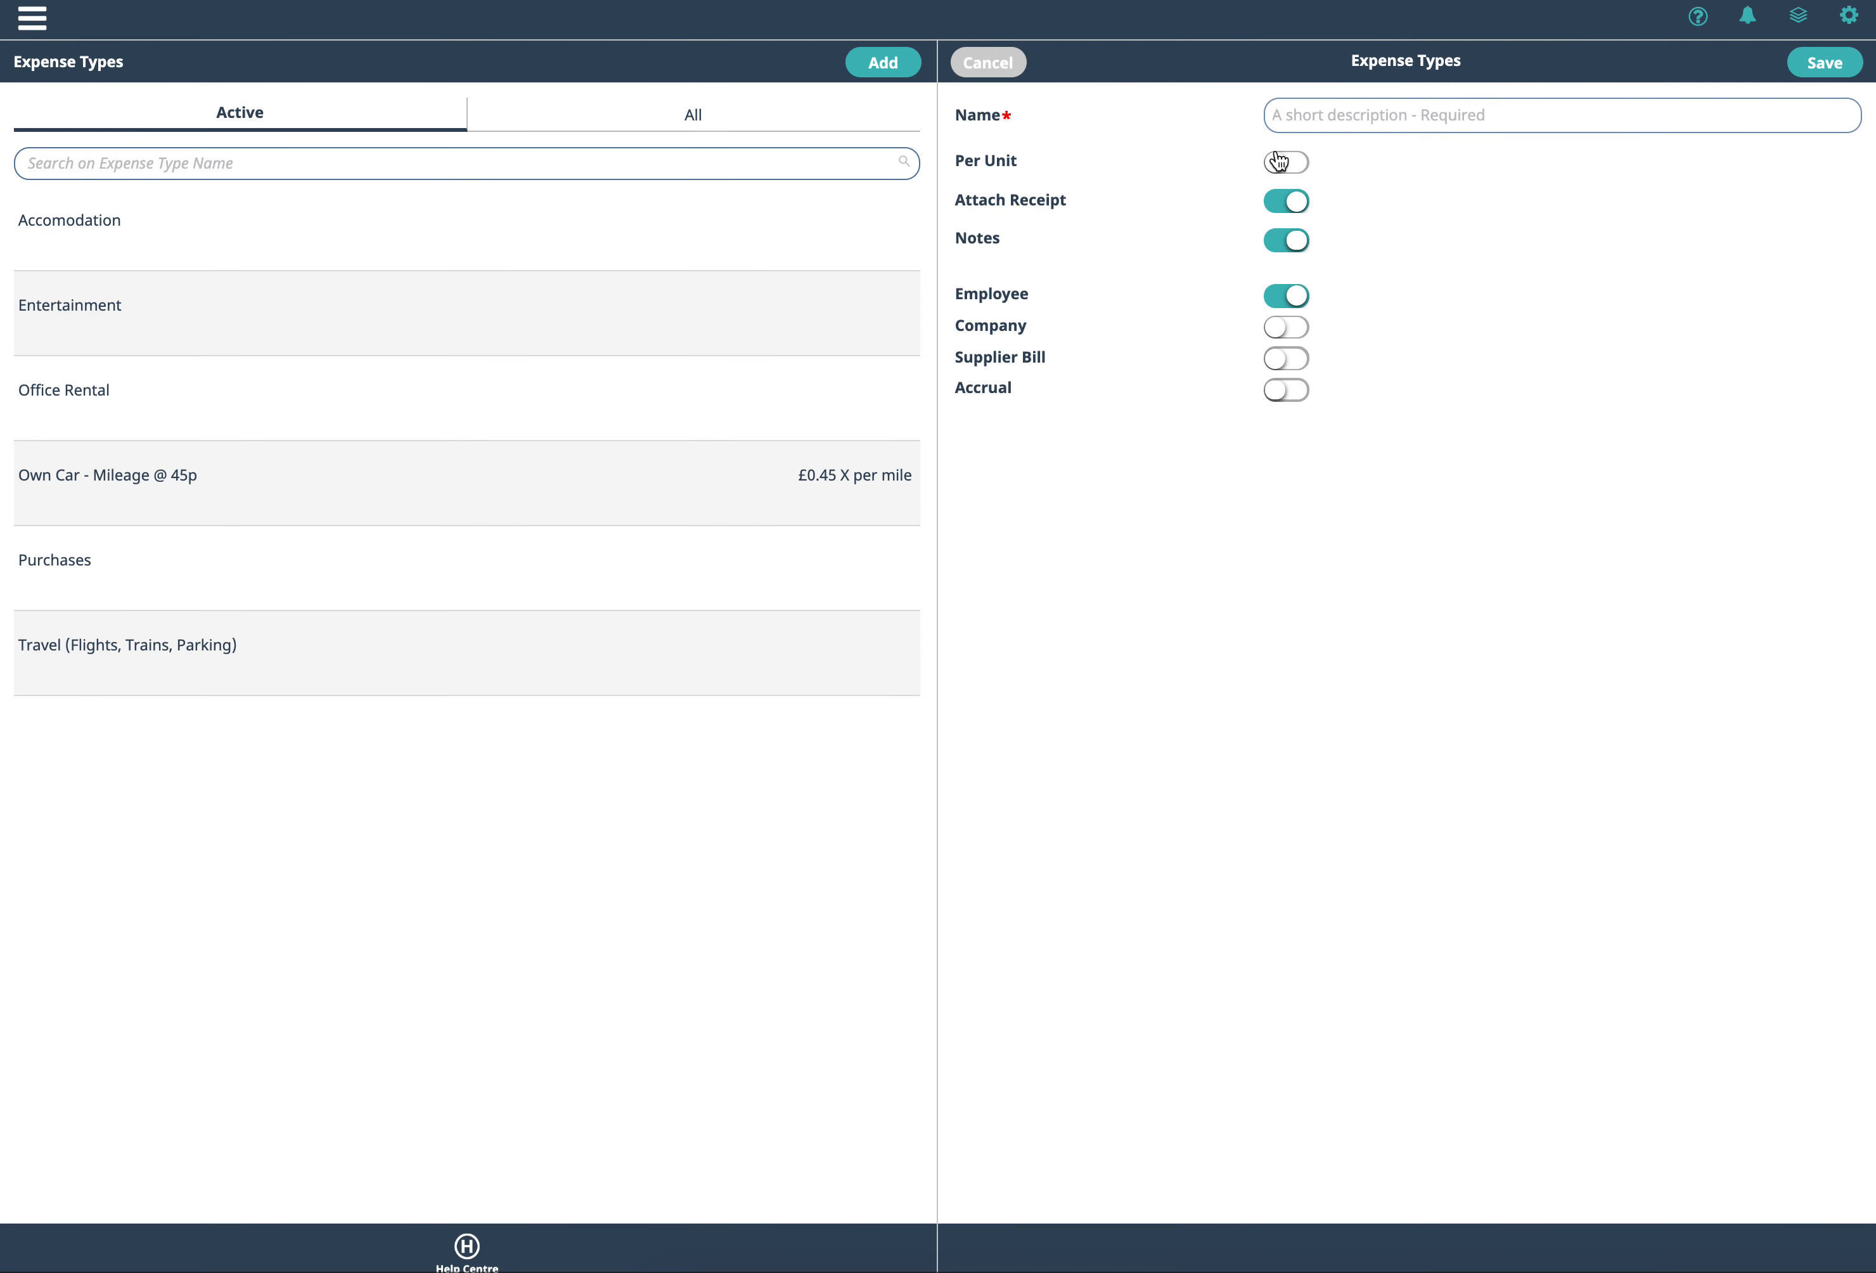
pyautogui.click(1276, 116)
pyautogui.click(1540, 266)
pyautogui.click(1298, 164)
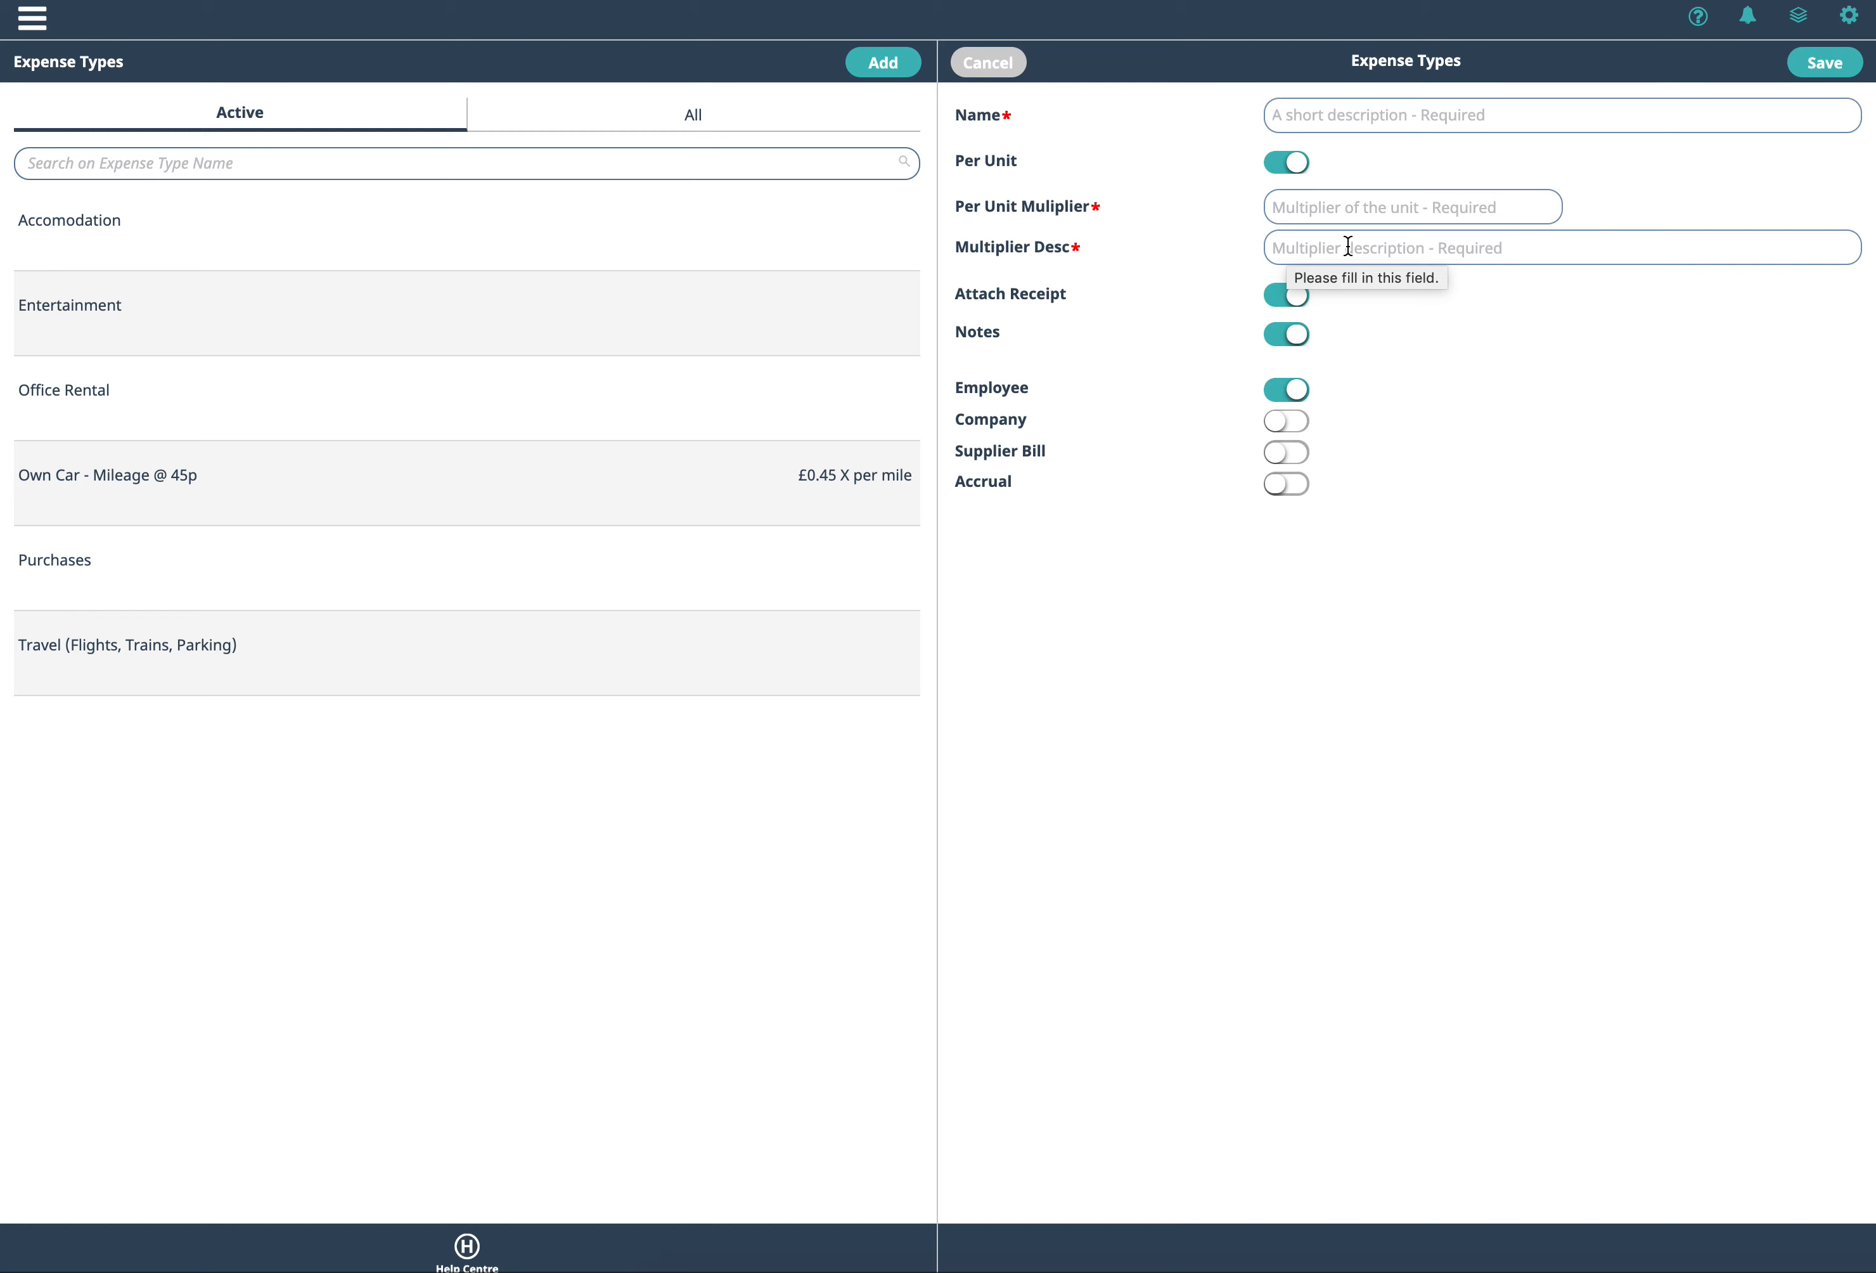
pyautogui.click(1284, 166)
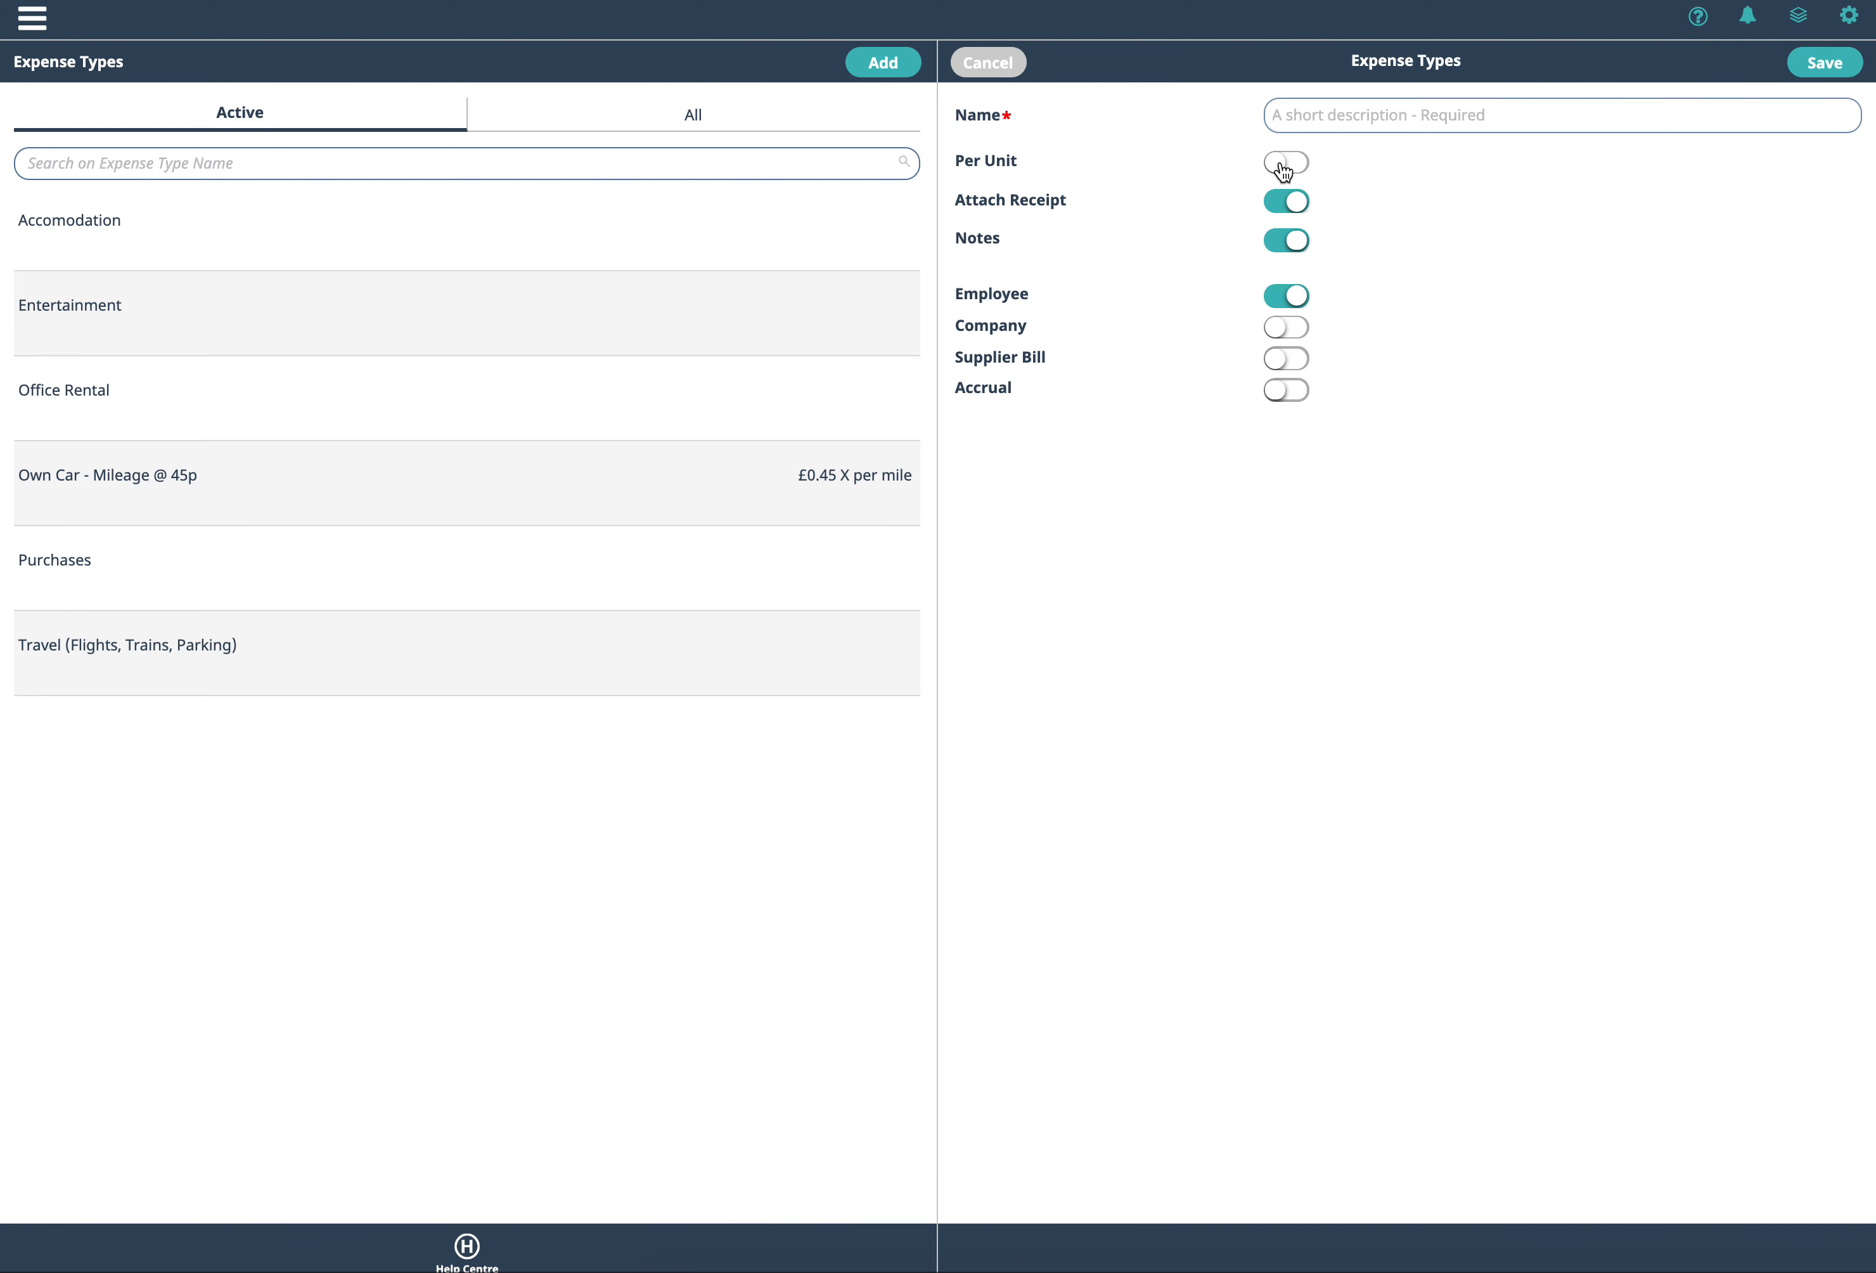
pyautogui.click(1297, 166)
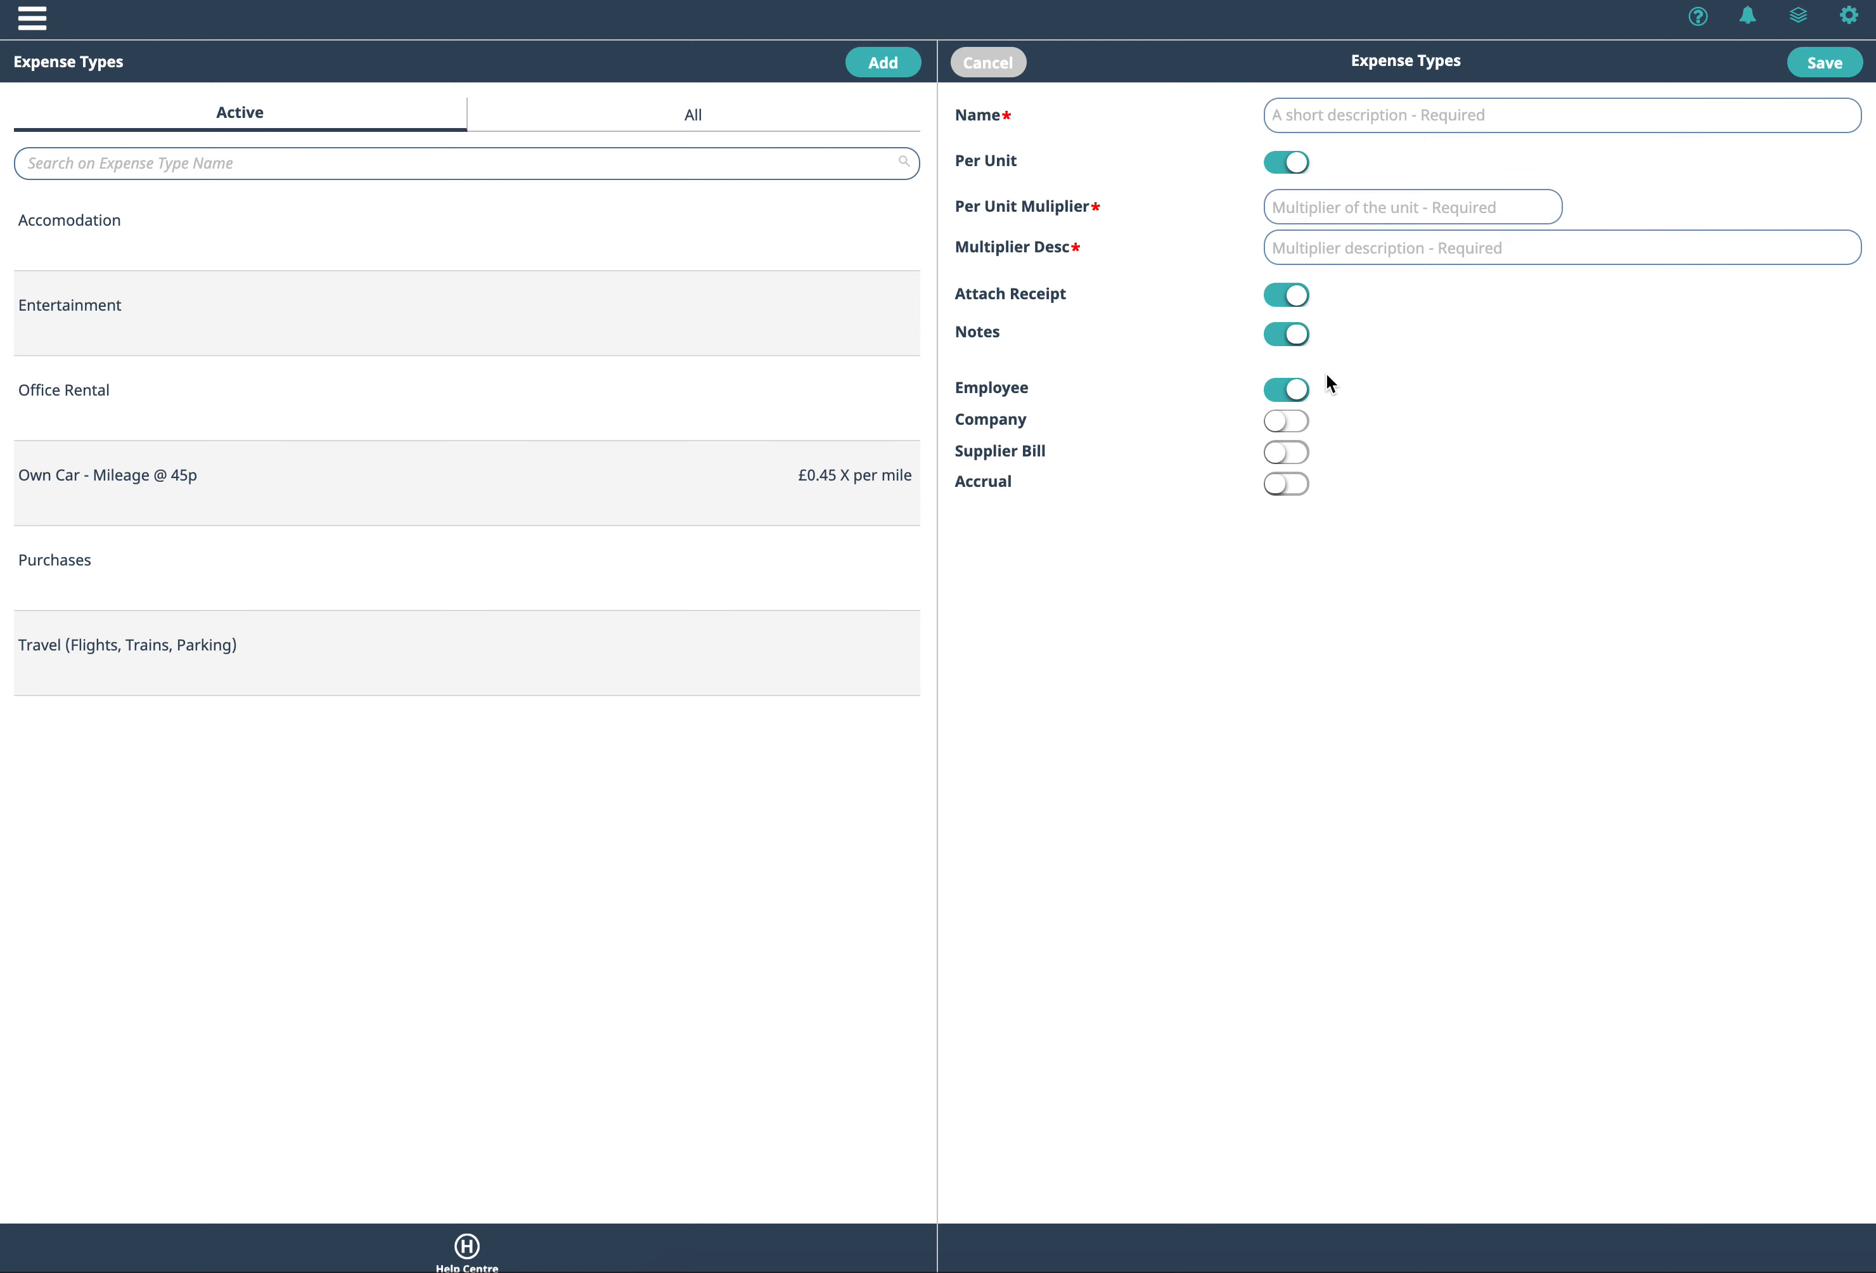
pyautogui.click(1301, 422)
pyautogui.click(1290, 426)
pyautogui.click(988, 63)
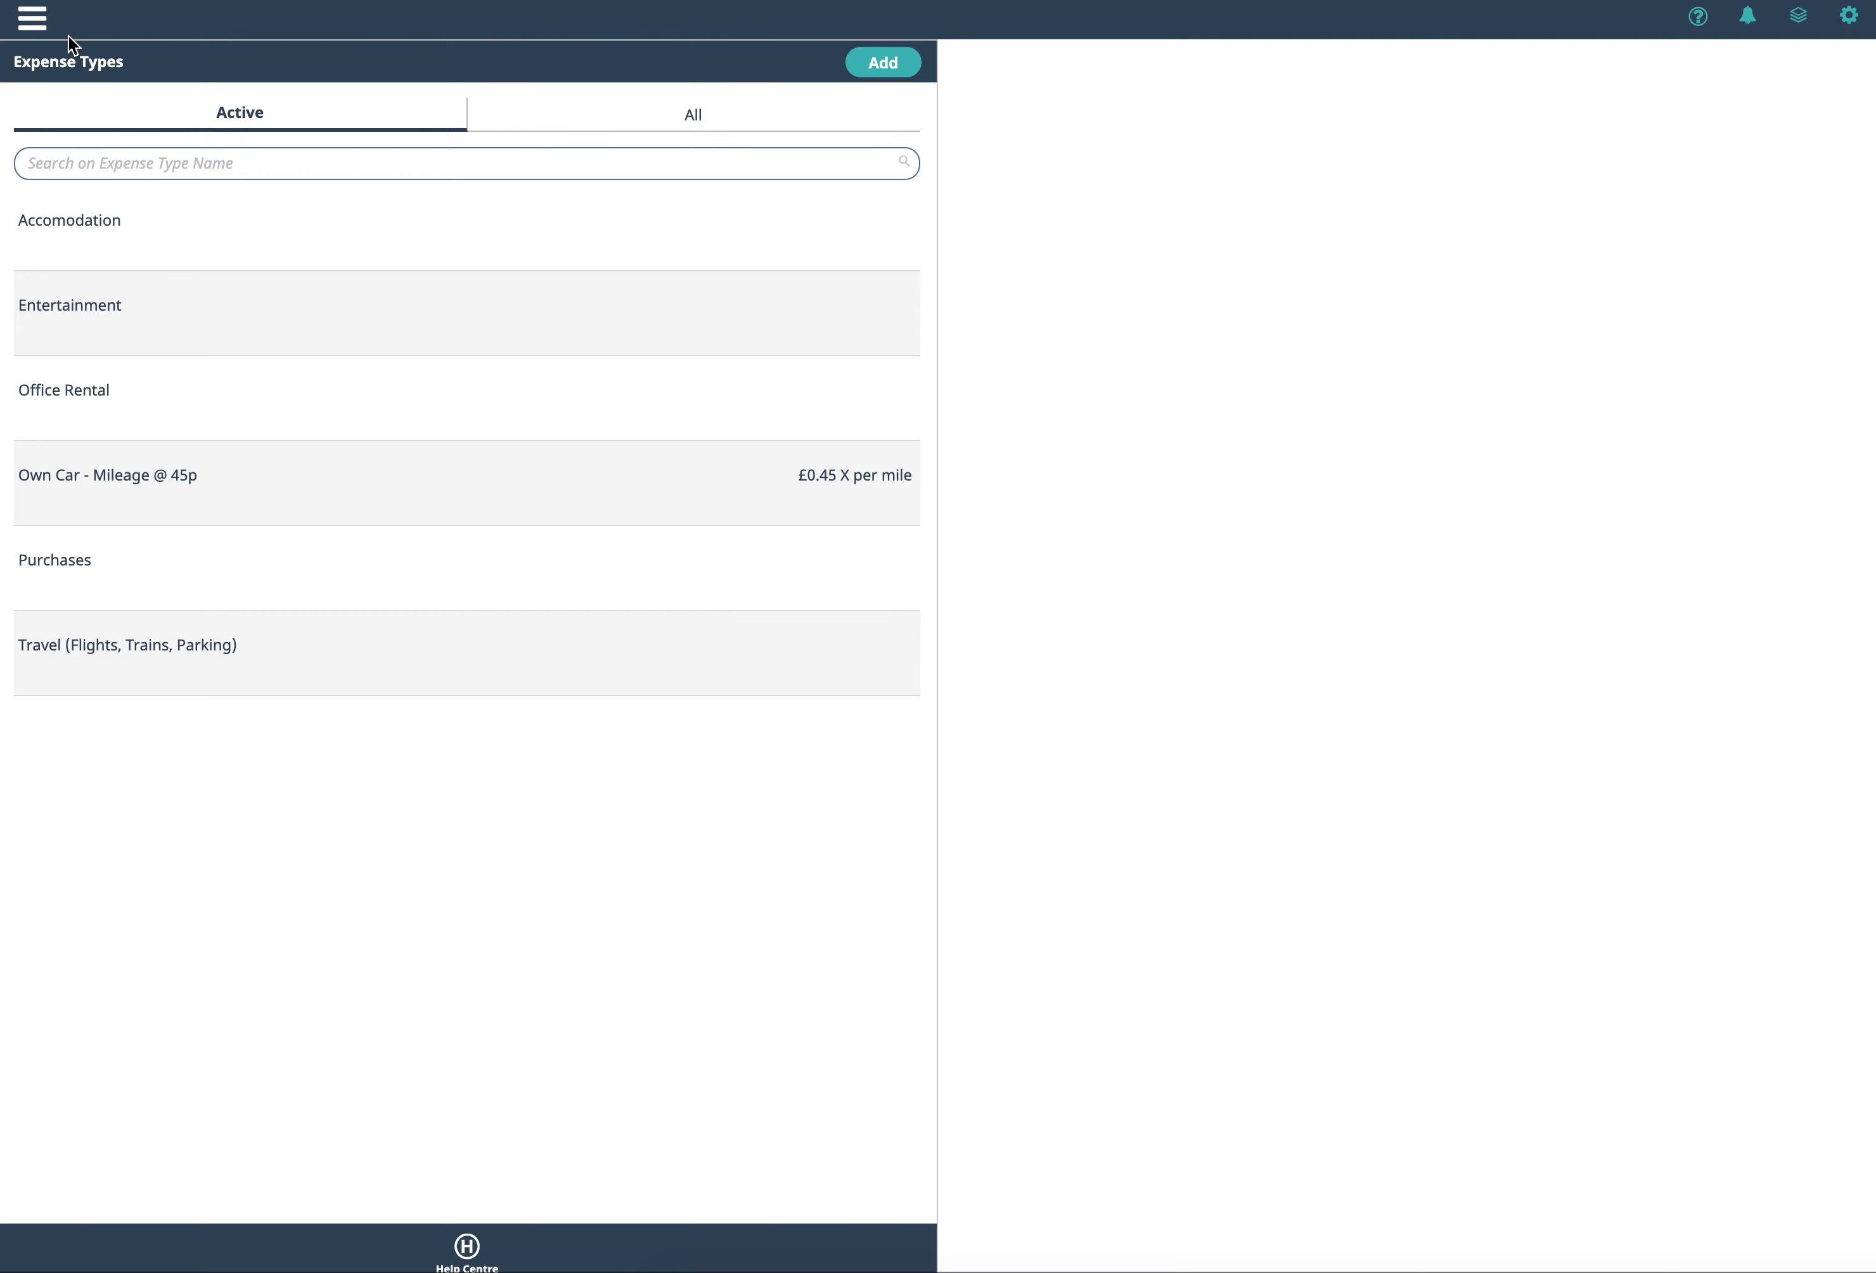
# - Leave the expense types and return to the dashboard
pyautogui.click(31, 24)
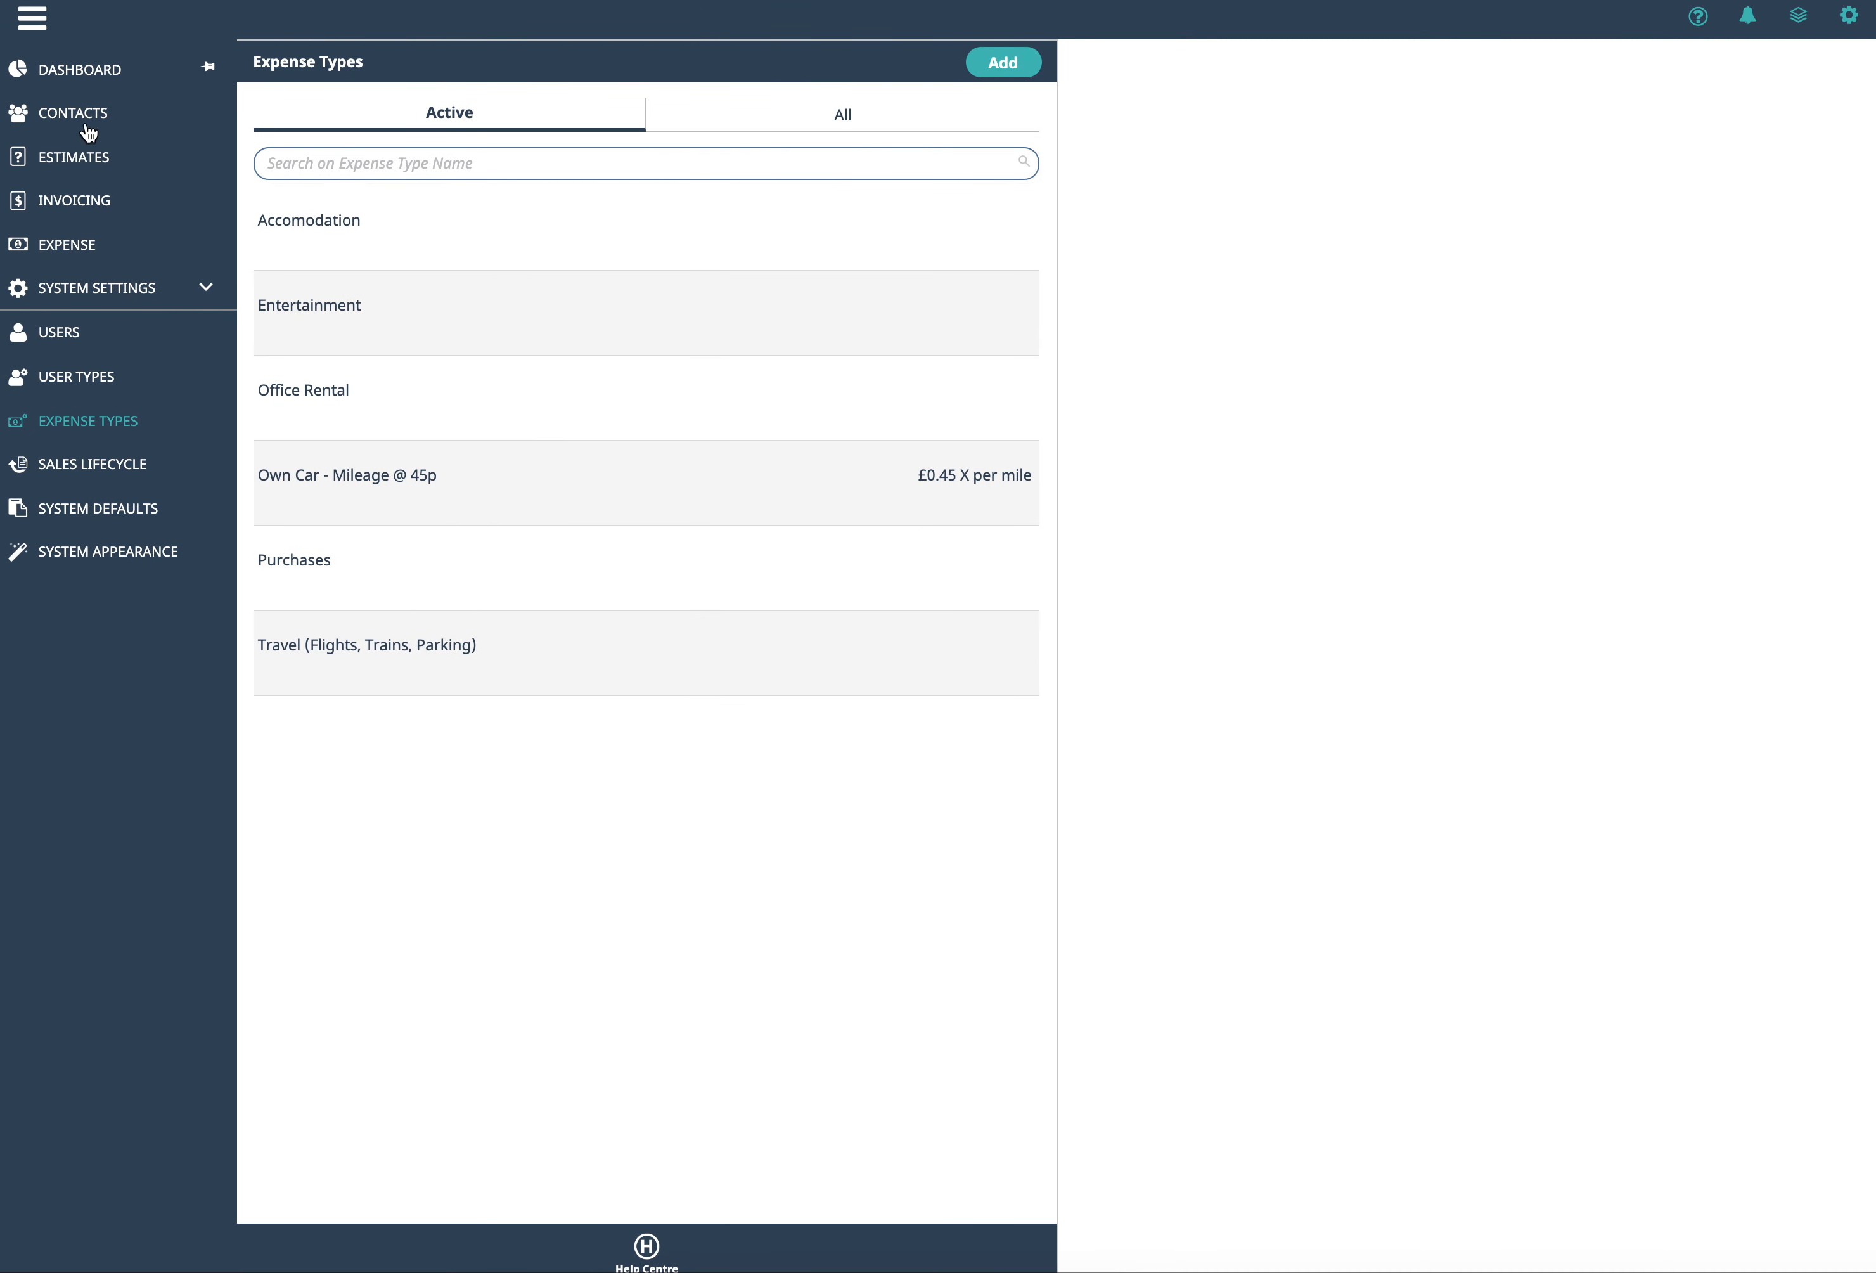
pyautogui.click(87, 69)
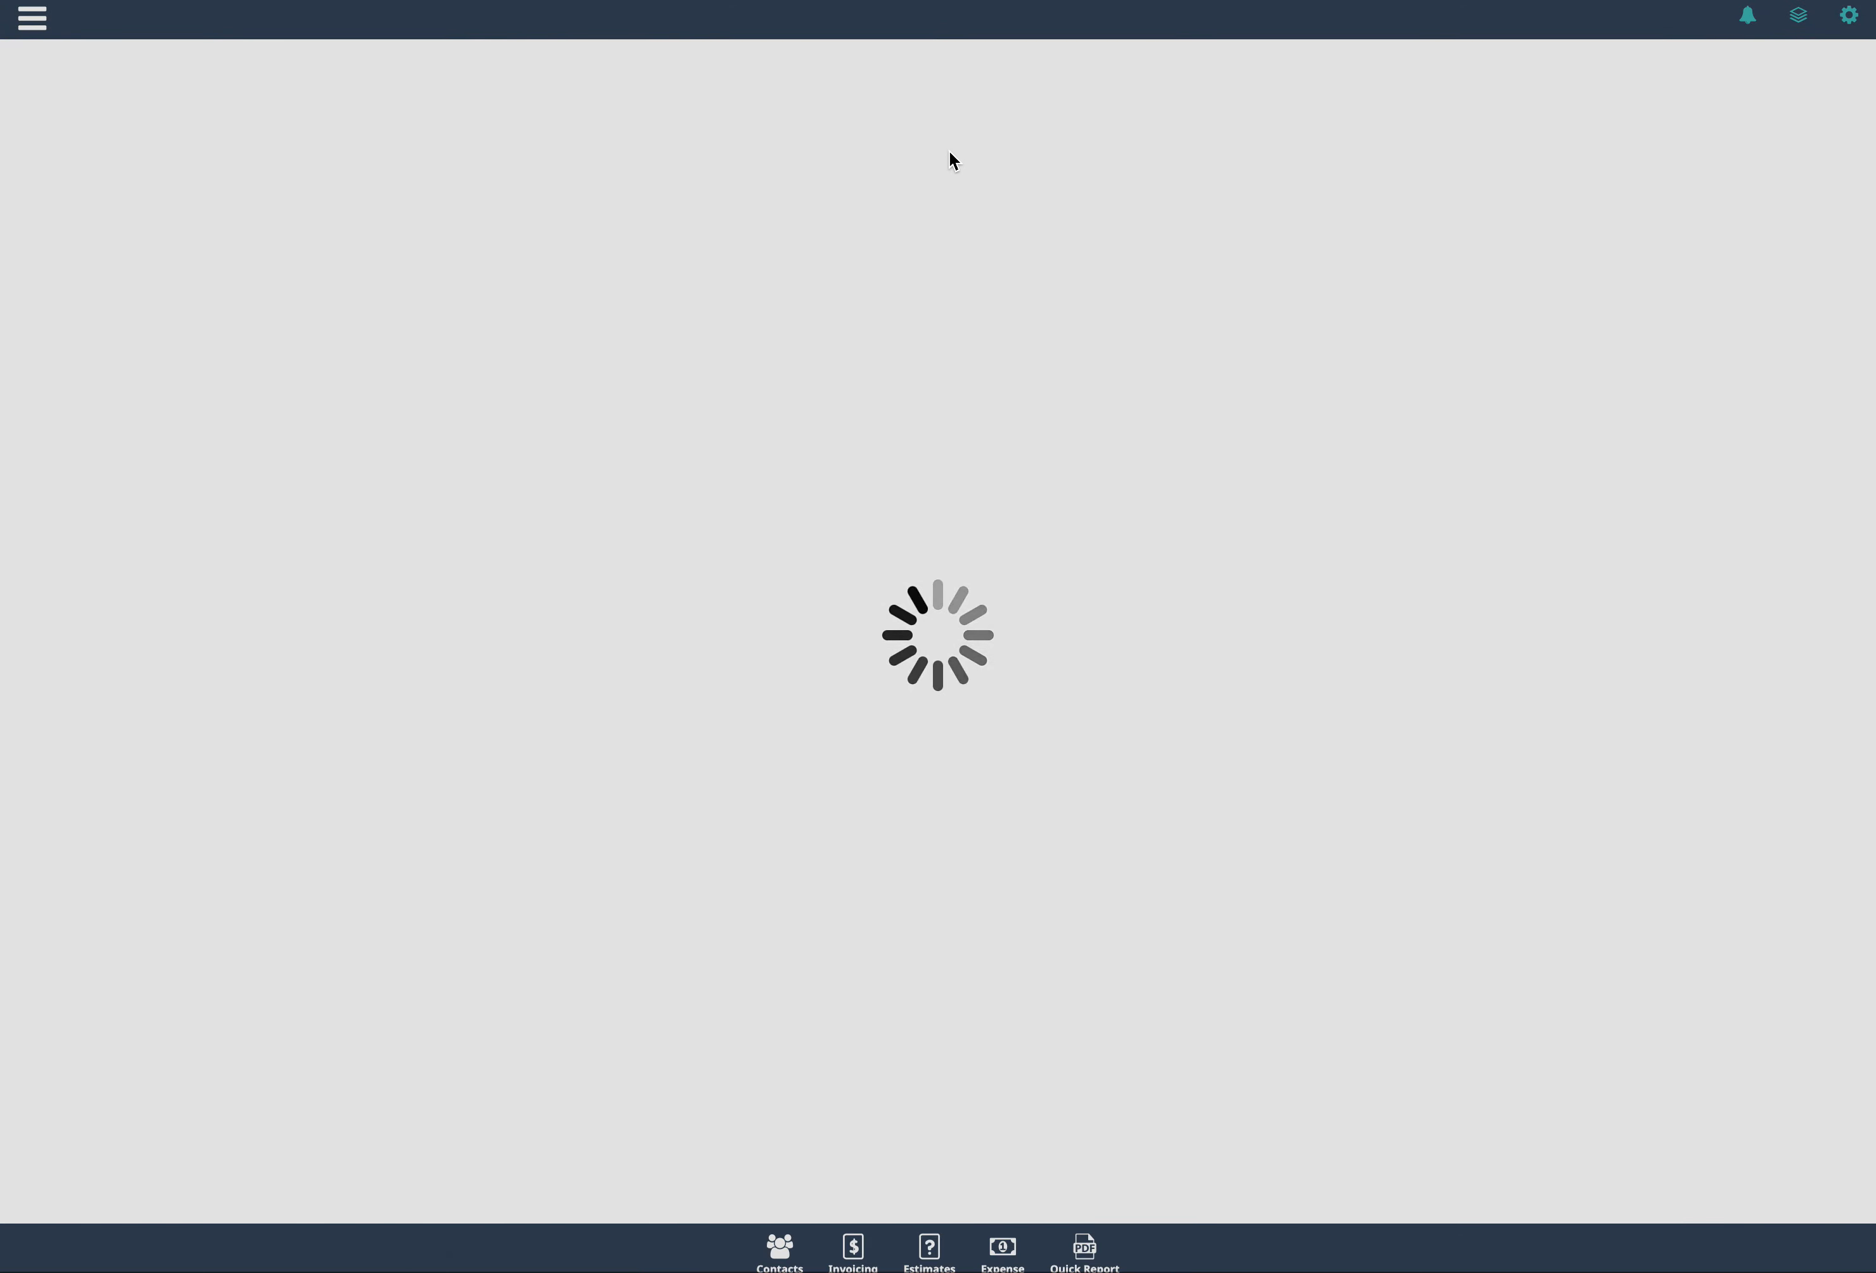